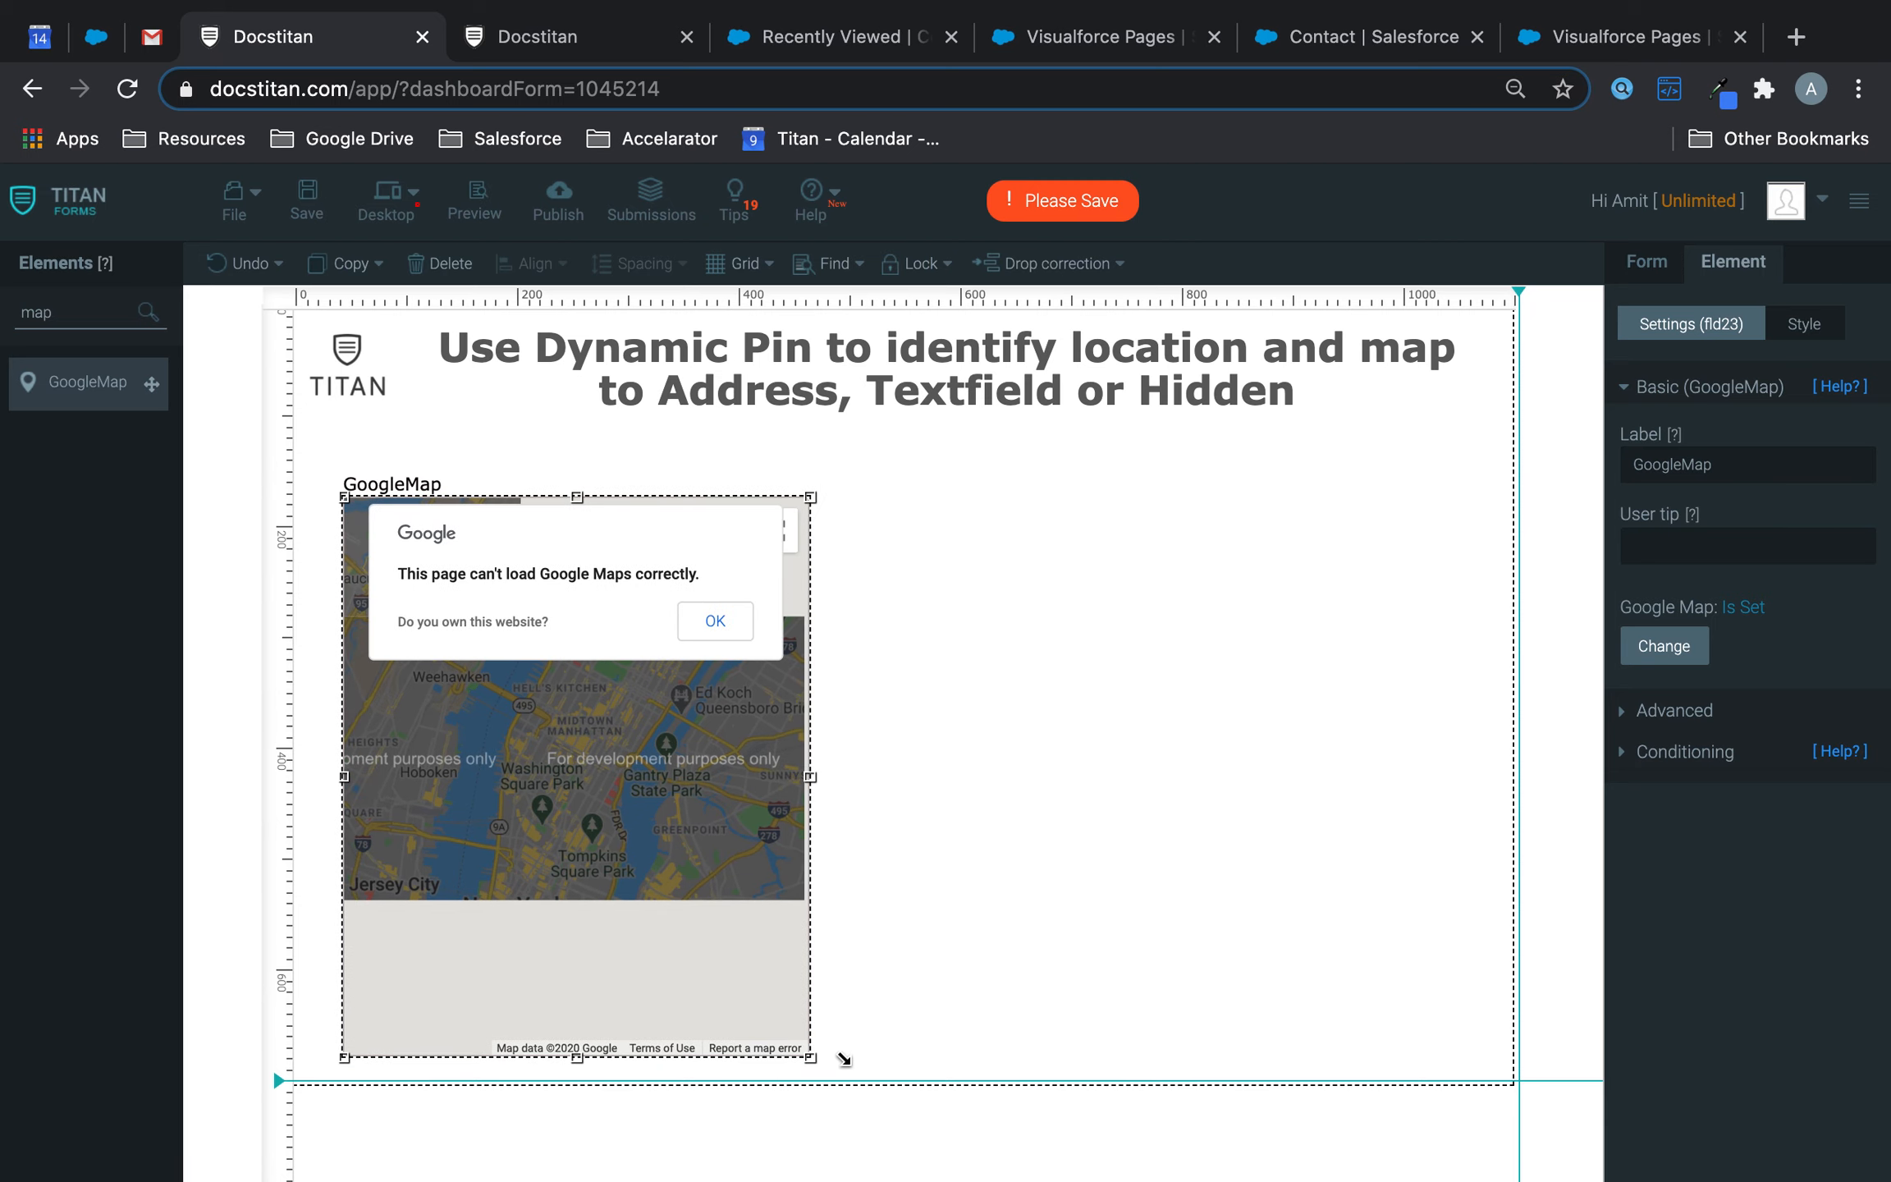
- Drag the GoogleMap element about 50 px left to the form's left edge
{"action": "left_click_drag", "start_coordinate": [678, 708], "coordinate": [631, 708]}
- Show the form-wide settings and raise the map's top edge to make it taller
{"action": "left_click", "coordinate": [1651, 267]}
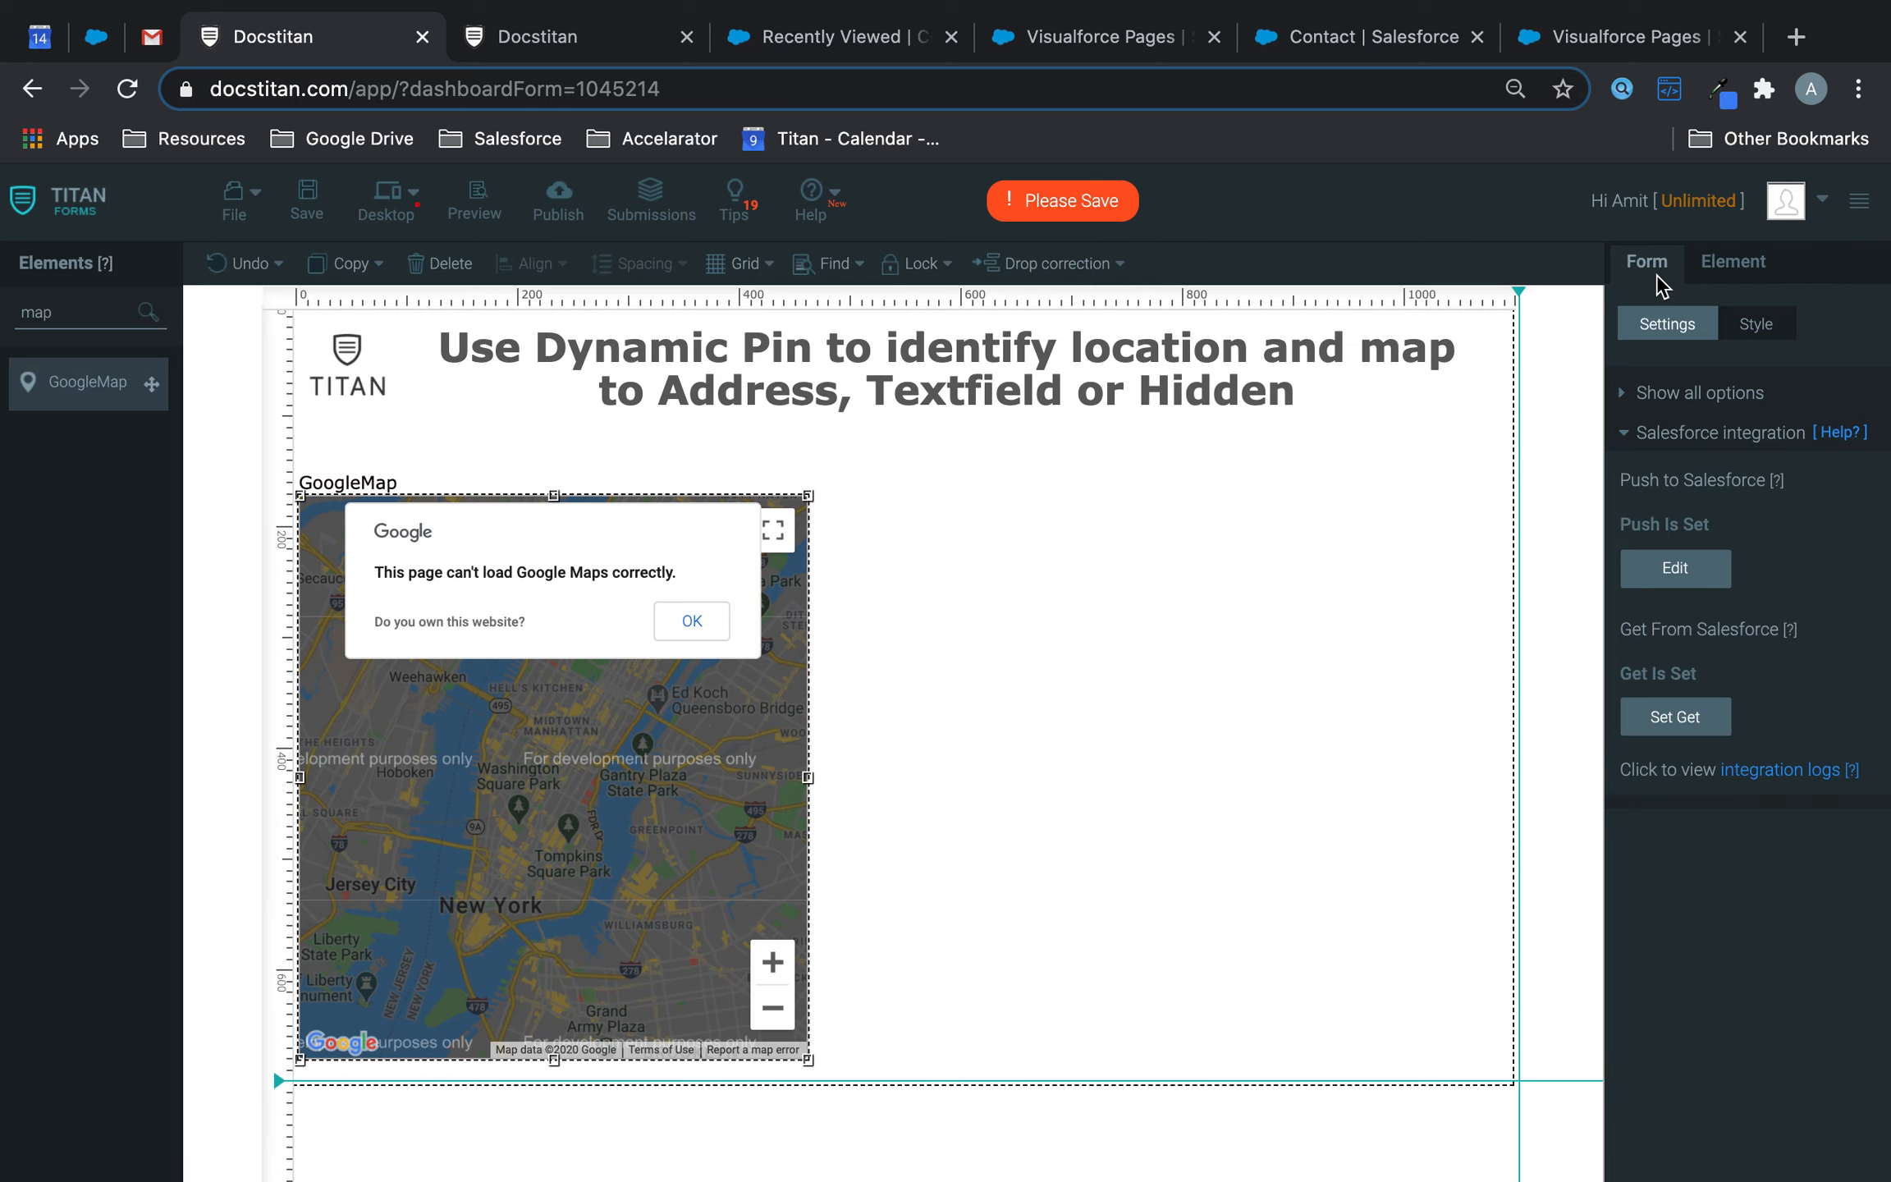
{"action": "left_click", "coordinate": [1679, 429]}
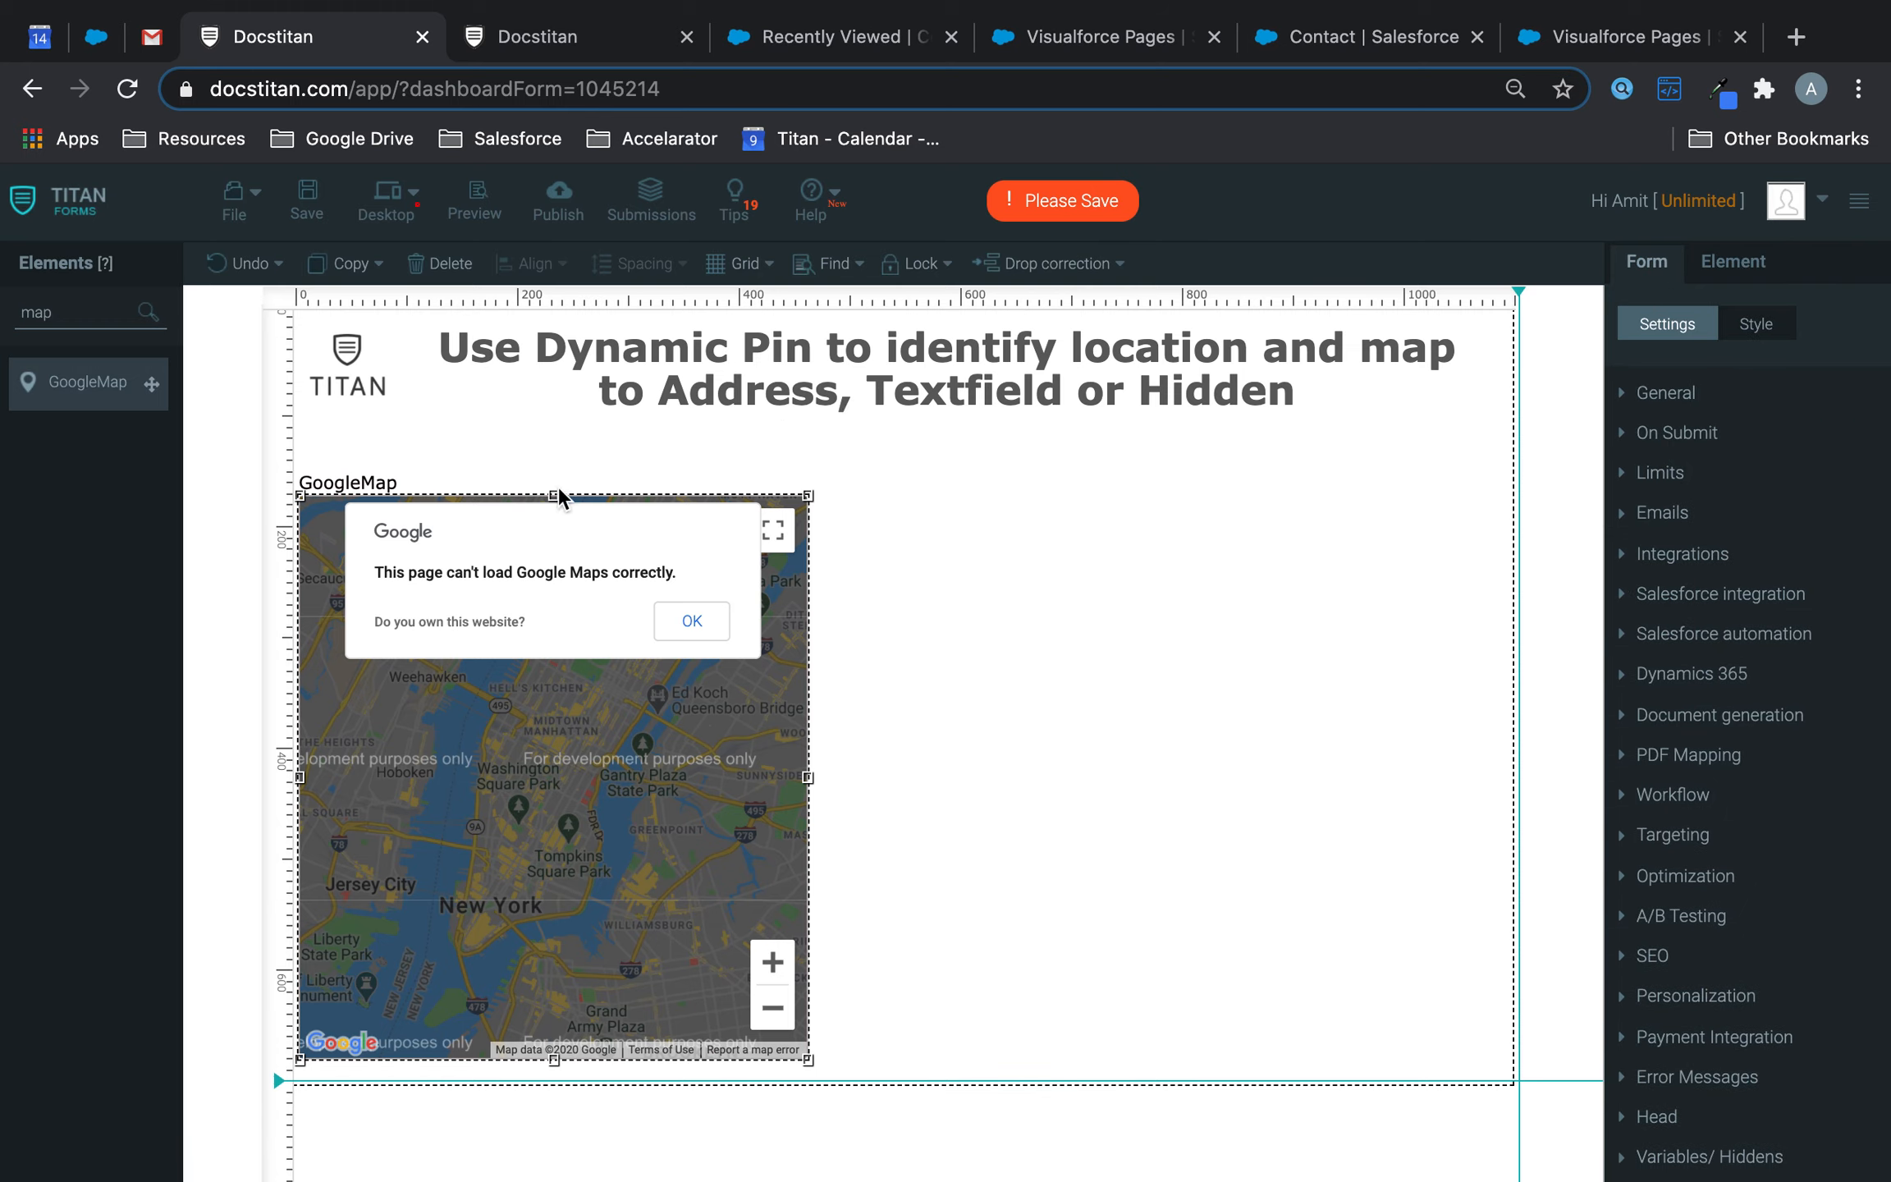
{"action": "left_click_drag", "start_coordinate": [552, 495], "coordinate": [553, 450]}
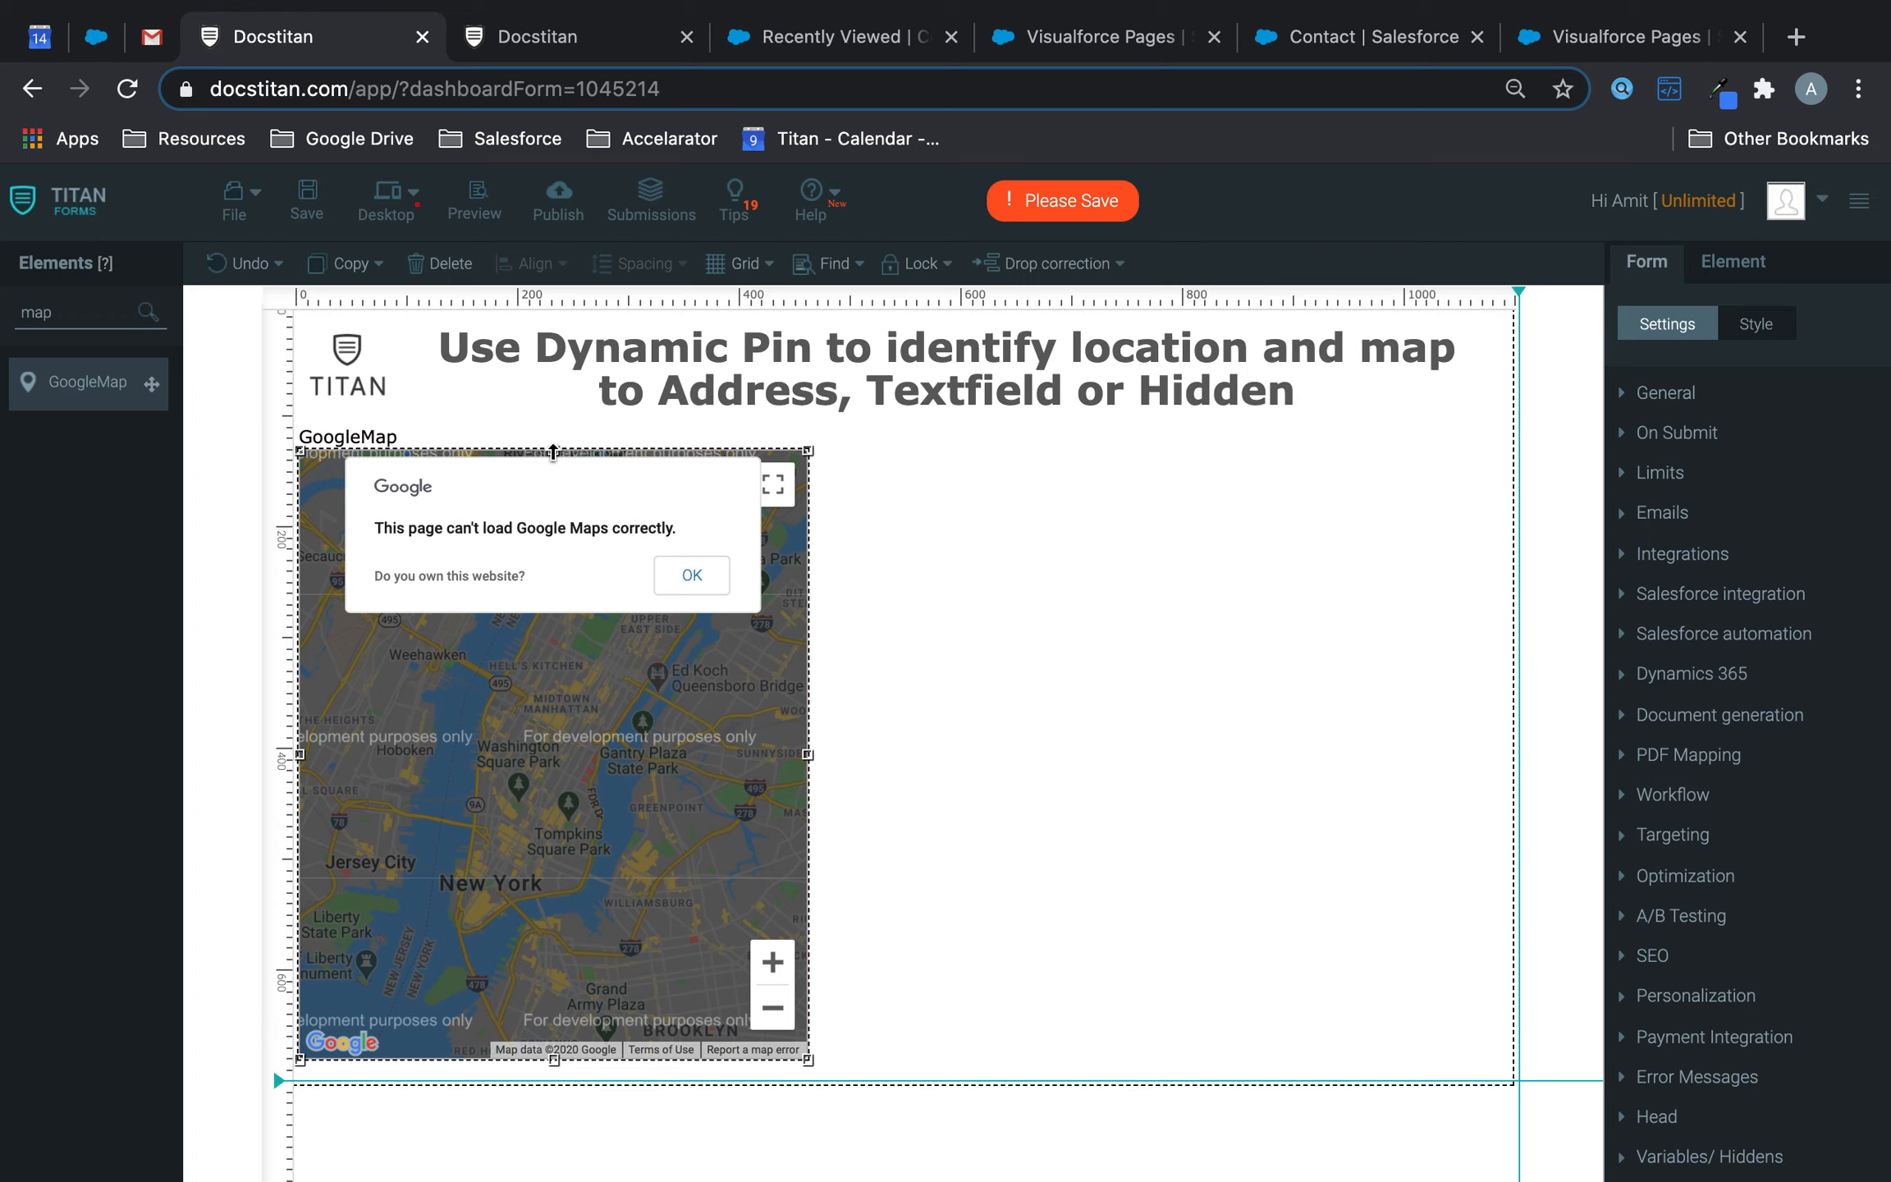
- Check the Google map API key under Personalization, save, and lower the map's top edge
{"action": "left_click", "coordinate": [1714, 995]}
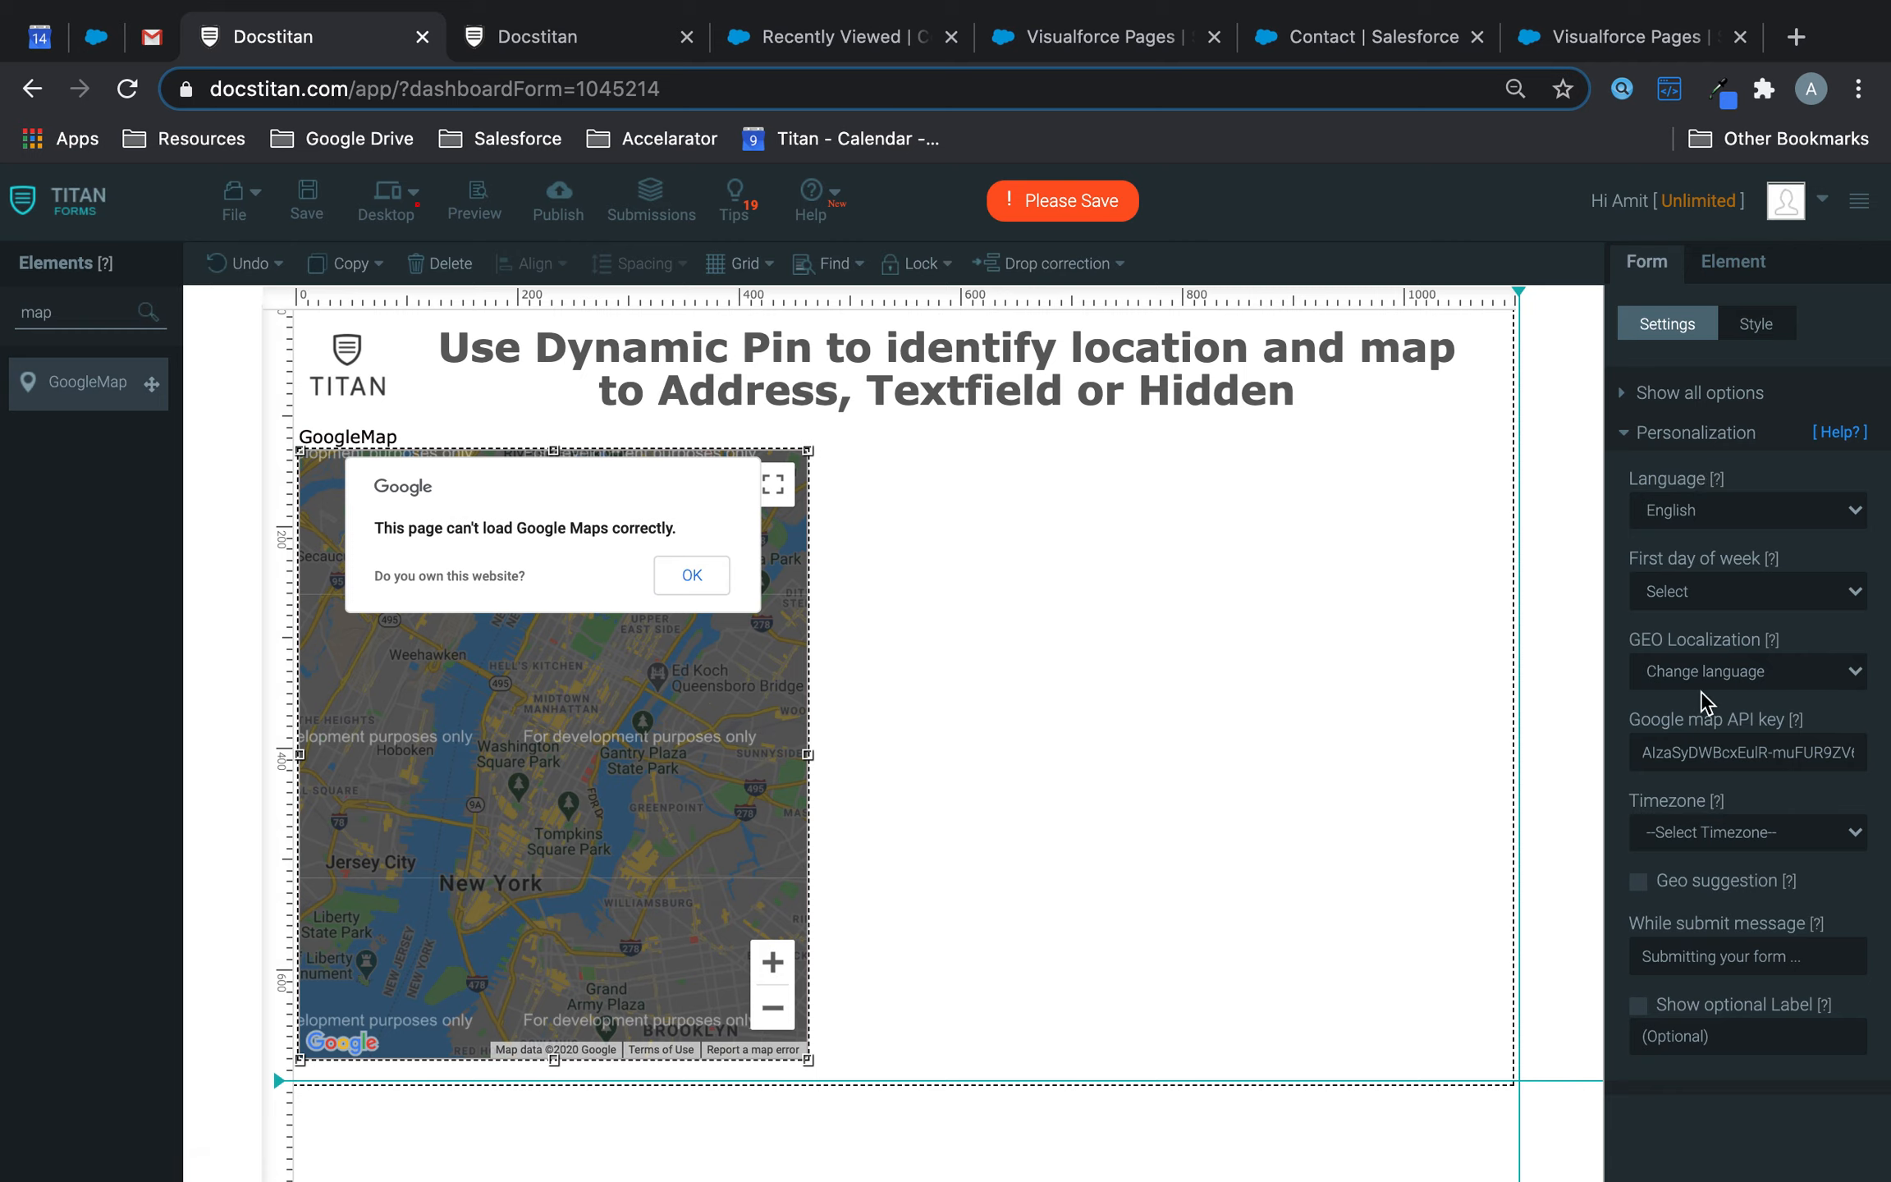
{"action": "left_click", "coordinate": [1657, 761]}
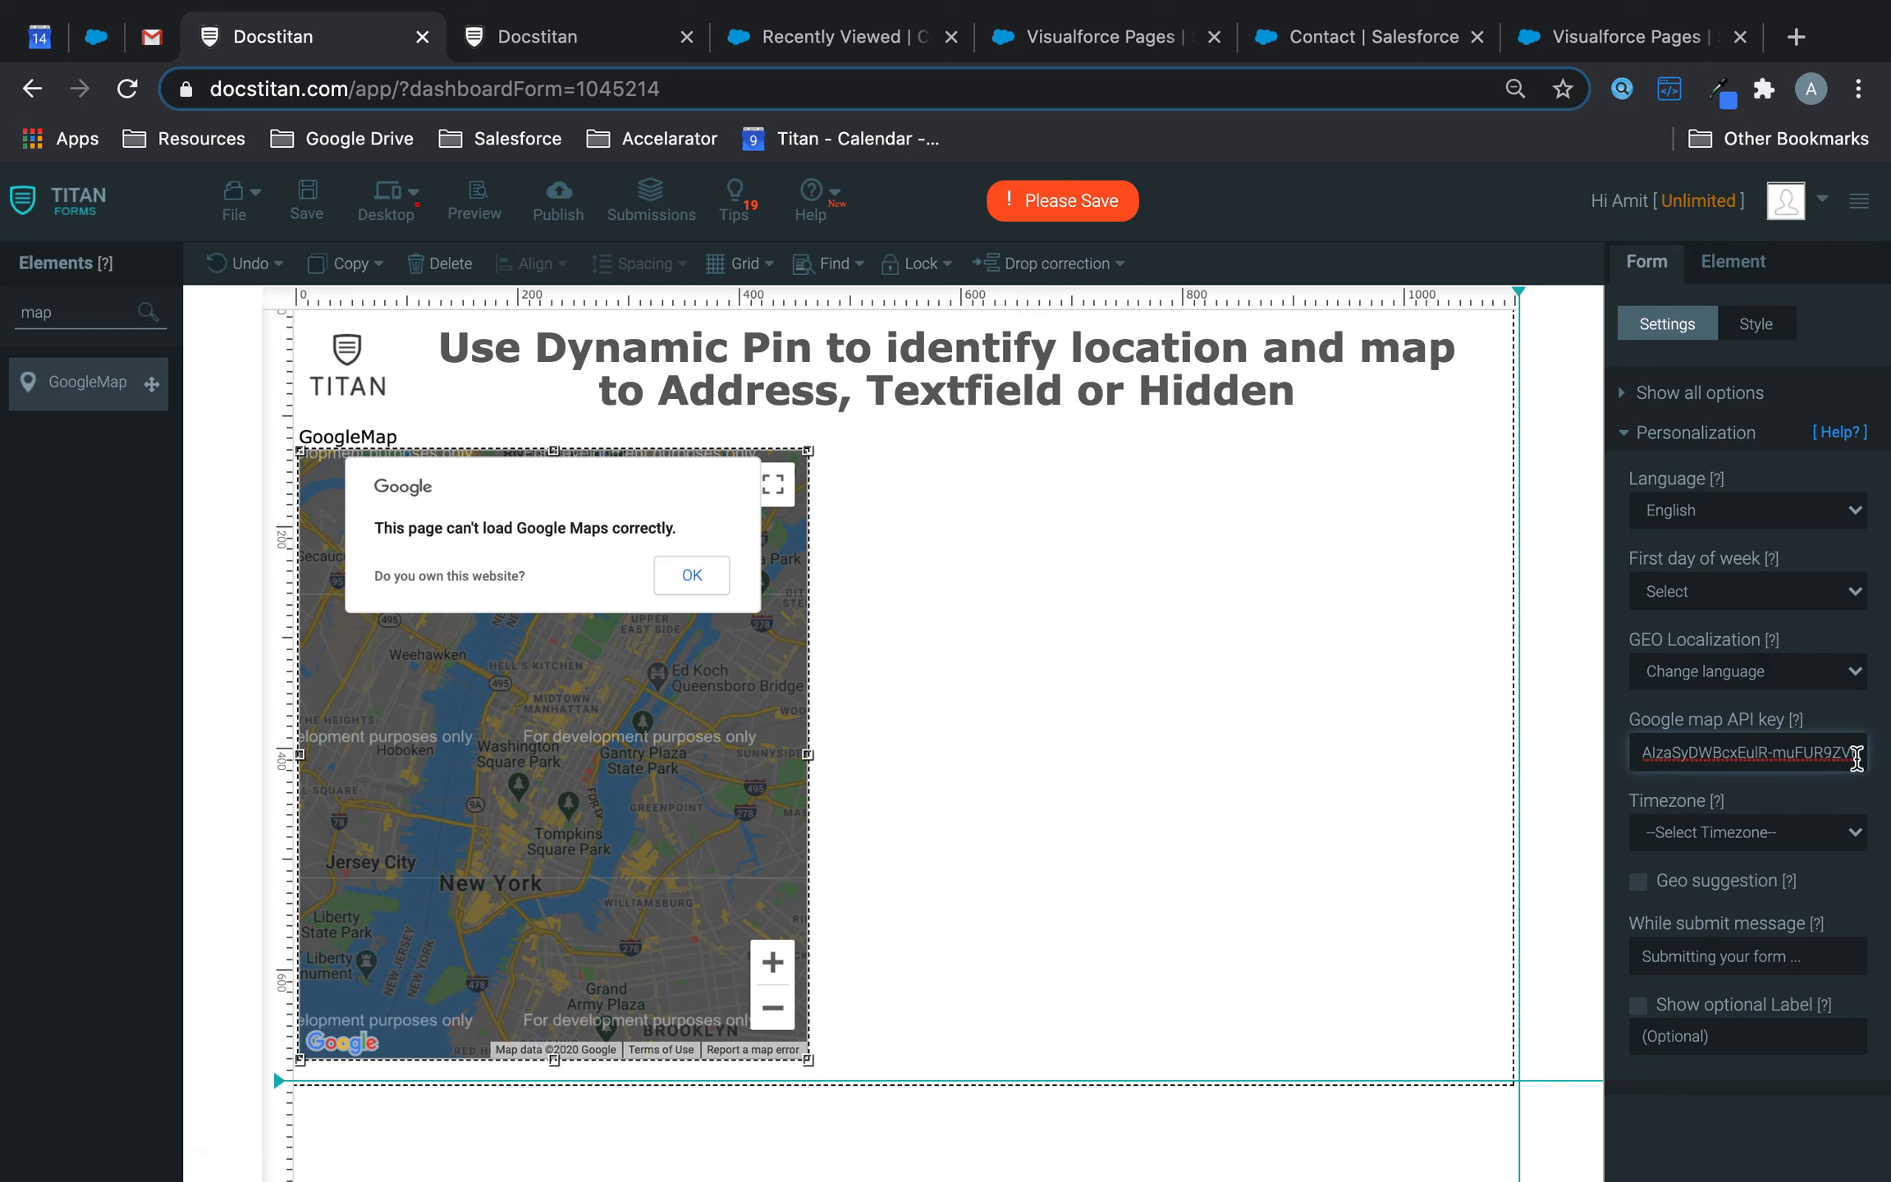
{"action": "left_click_drag", "start_coordinate": [1855, 757], "coordinate": [1621, 767]}
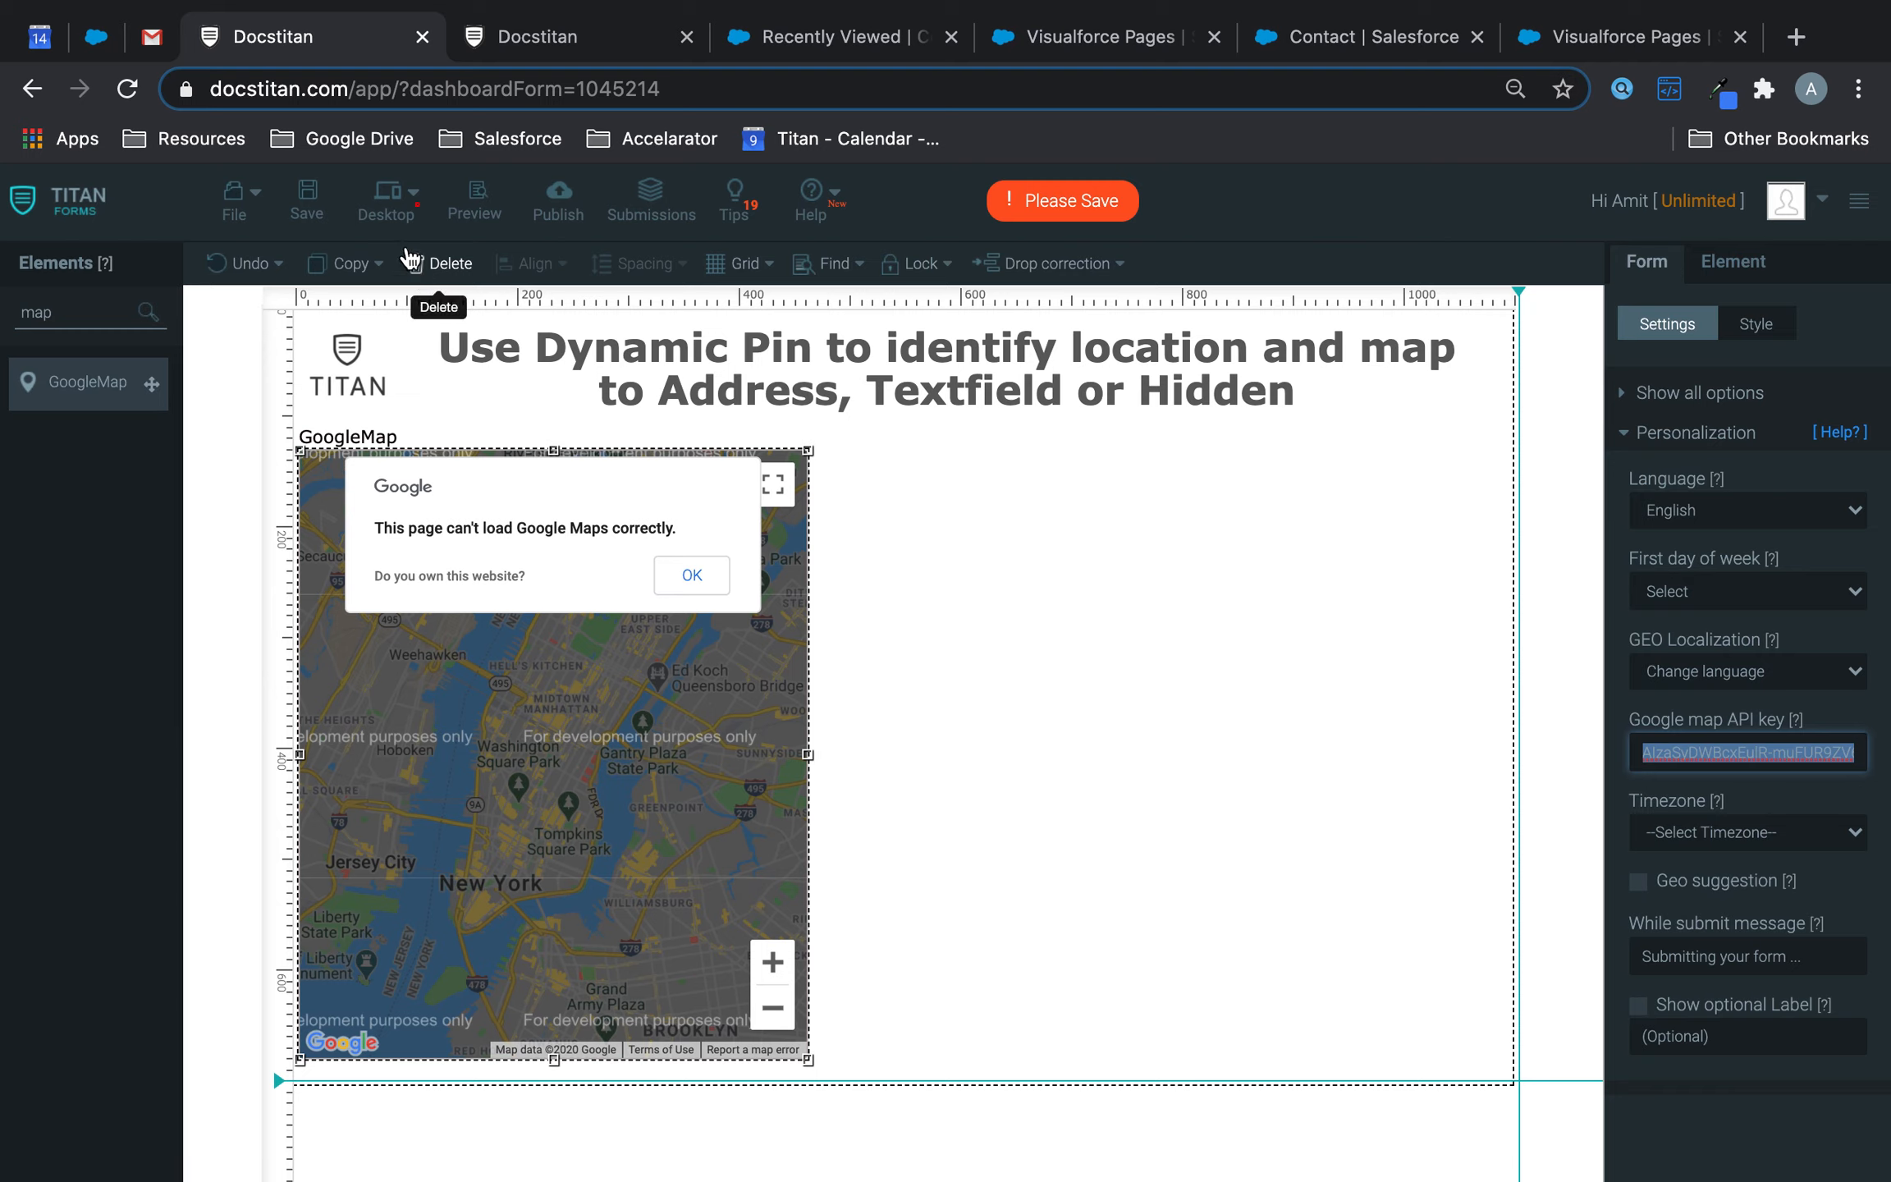
{"action": "left_click", "coordinate": [305, 201]}
{"action": "left_click_drag", "start_coordinate": [70, 317], "coordinate": [2, 320]}
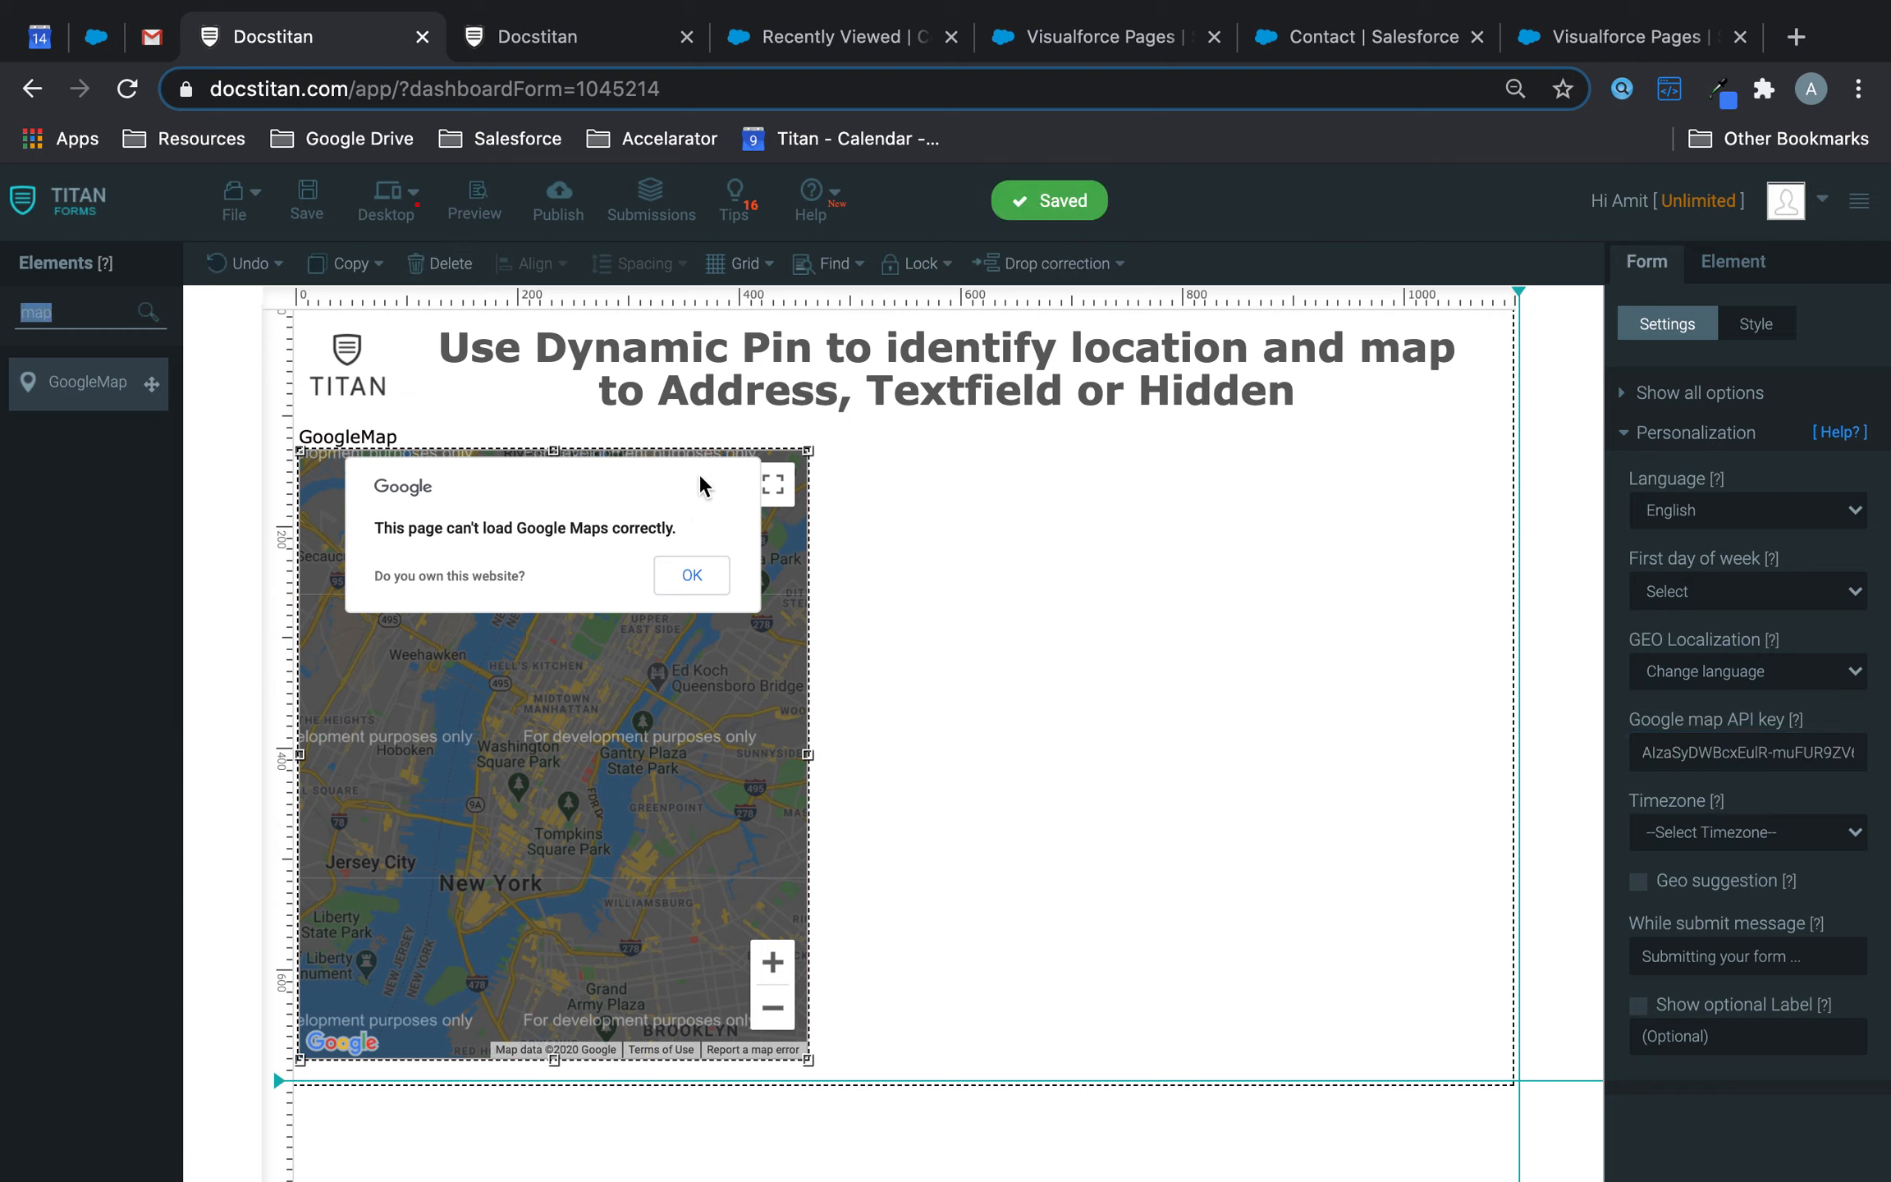
{"action": "left_click_drag", "start_coordinate": [551, 451], "coordinate": [551, 525]}
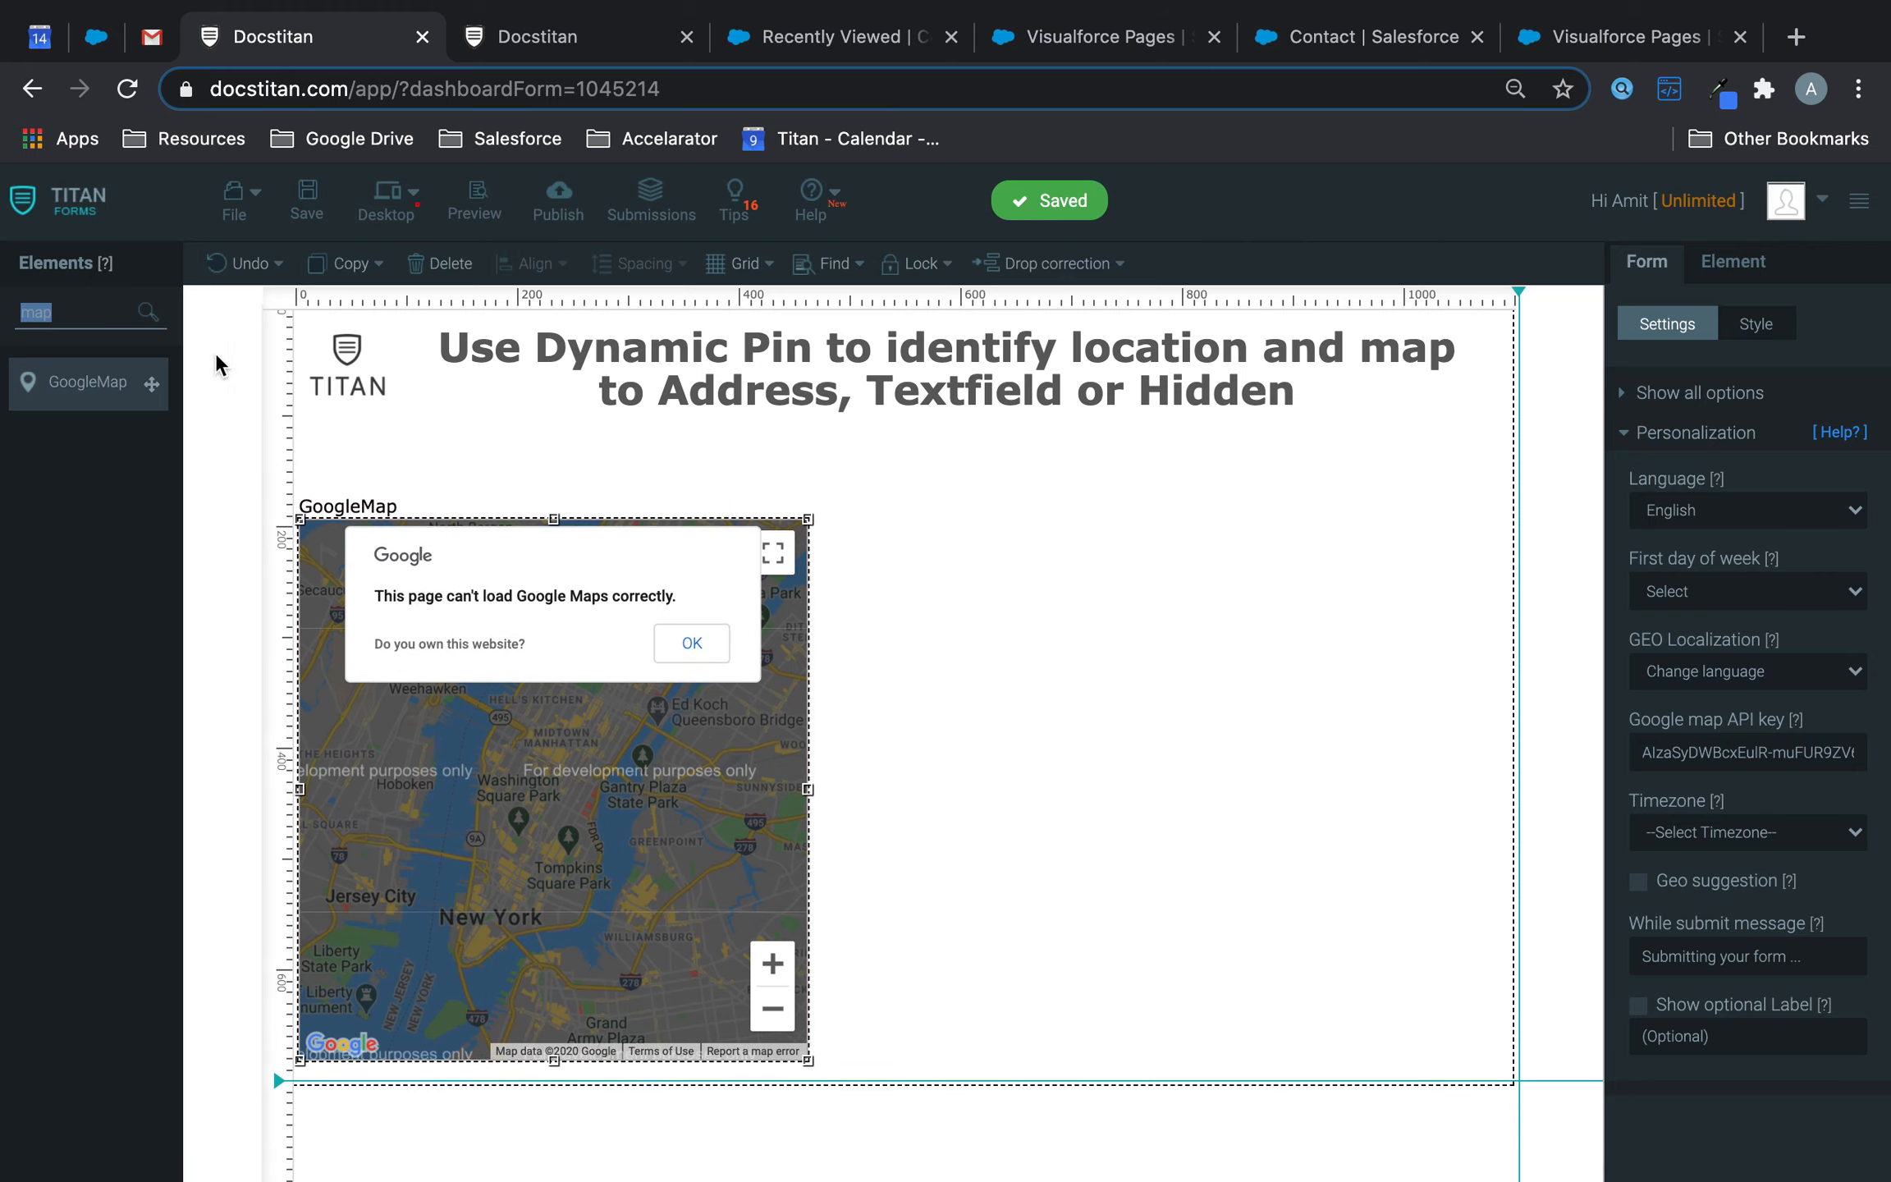
- Search 'hi', place two Hidden fields side by side above the map, and widen the map
{"action": "type", "text": "hi"}
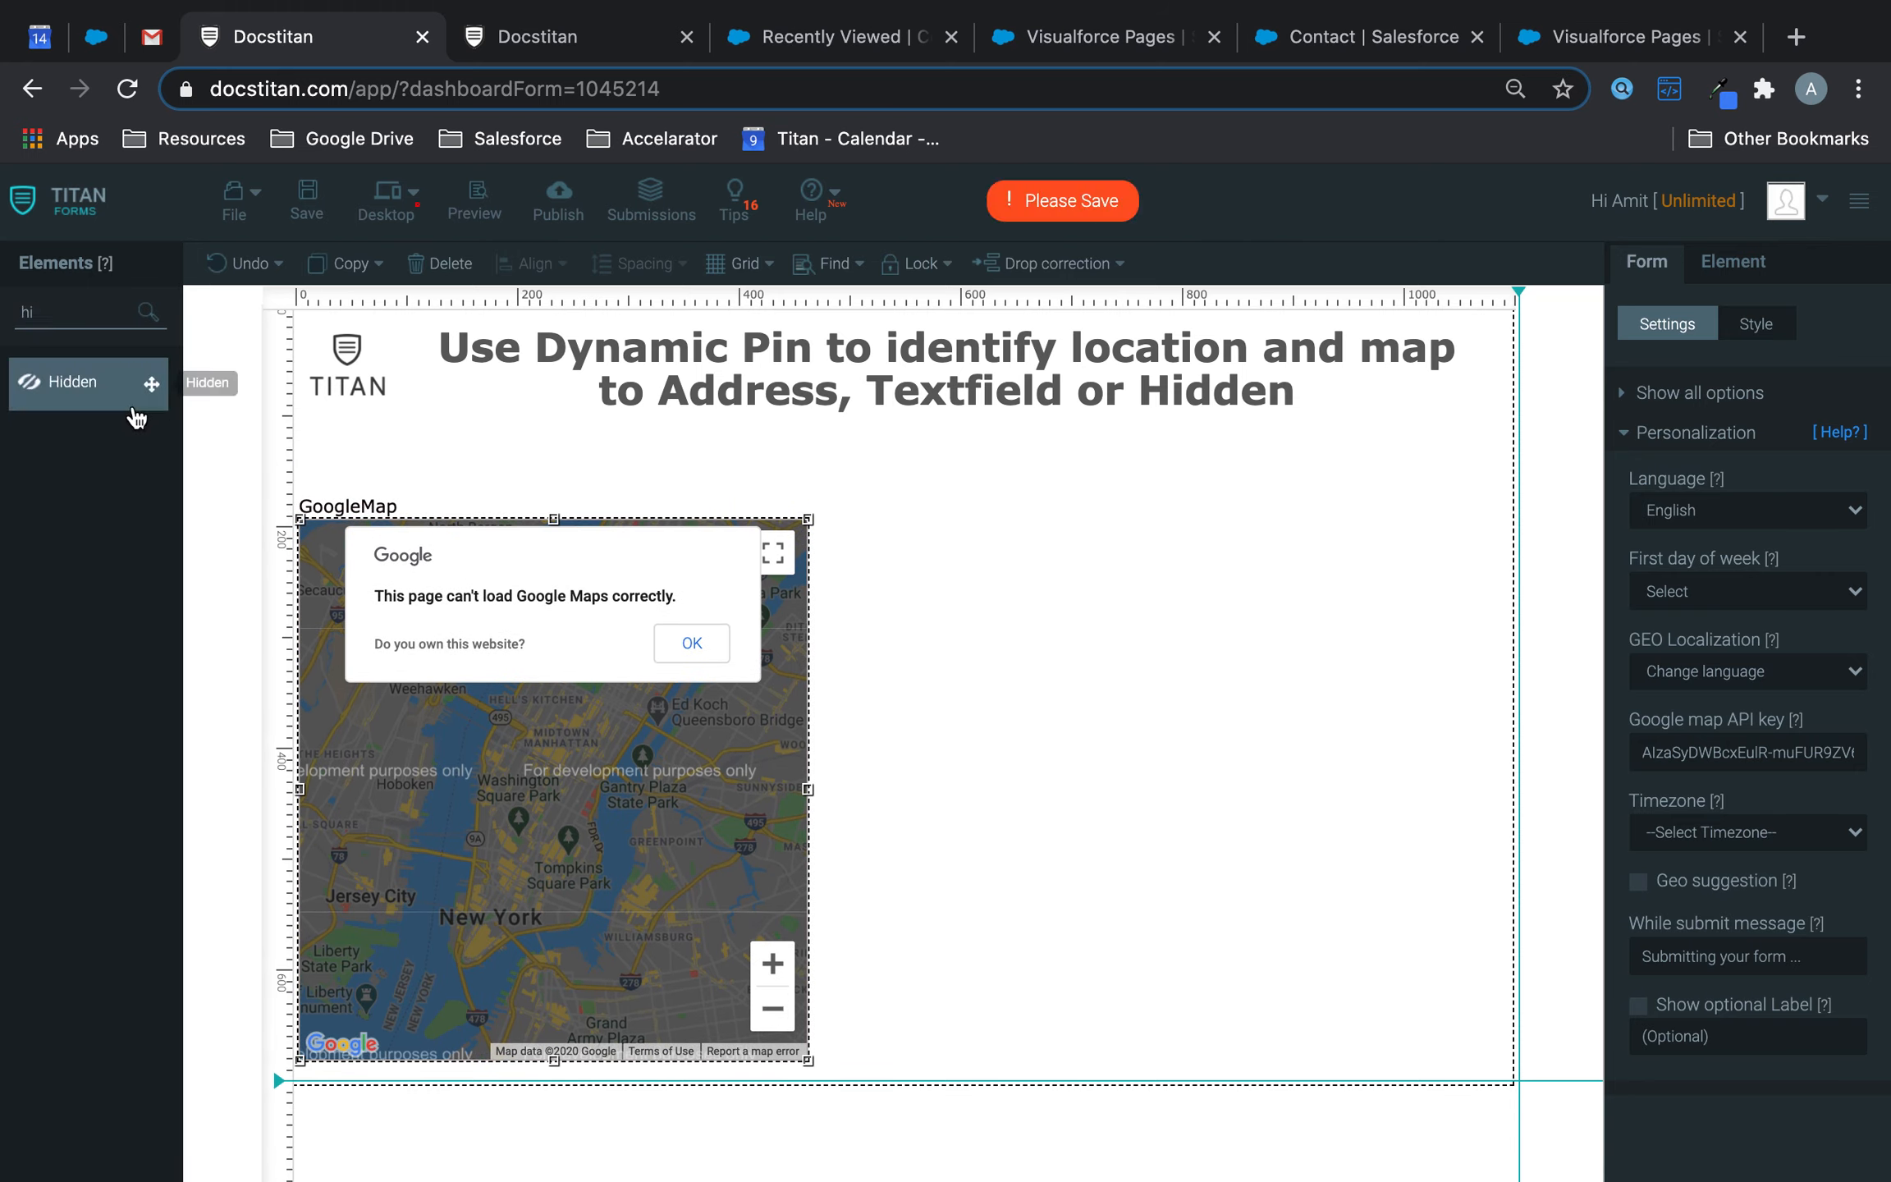
{"action": "left_click_drag", "start_coordinate": [262, 439], "coordinate": [417, 496]}
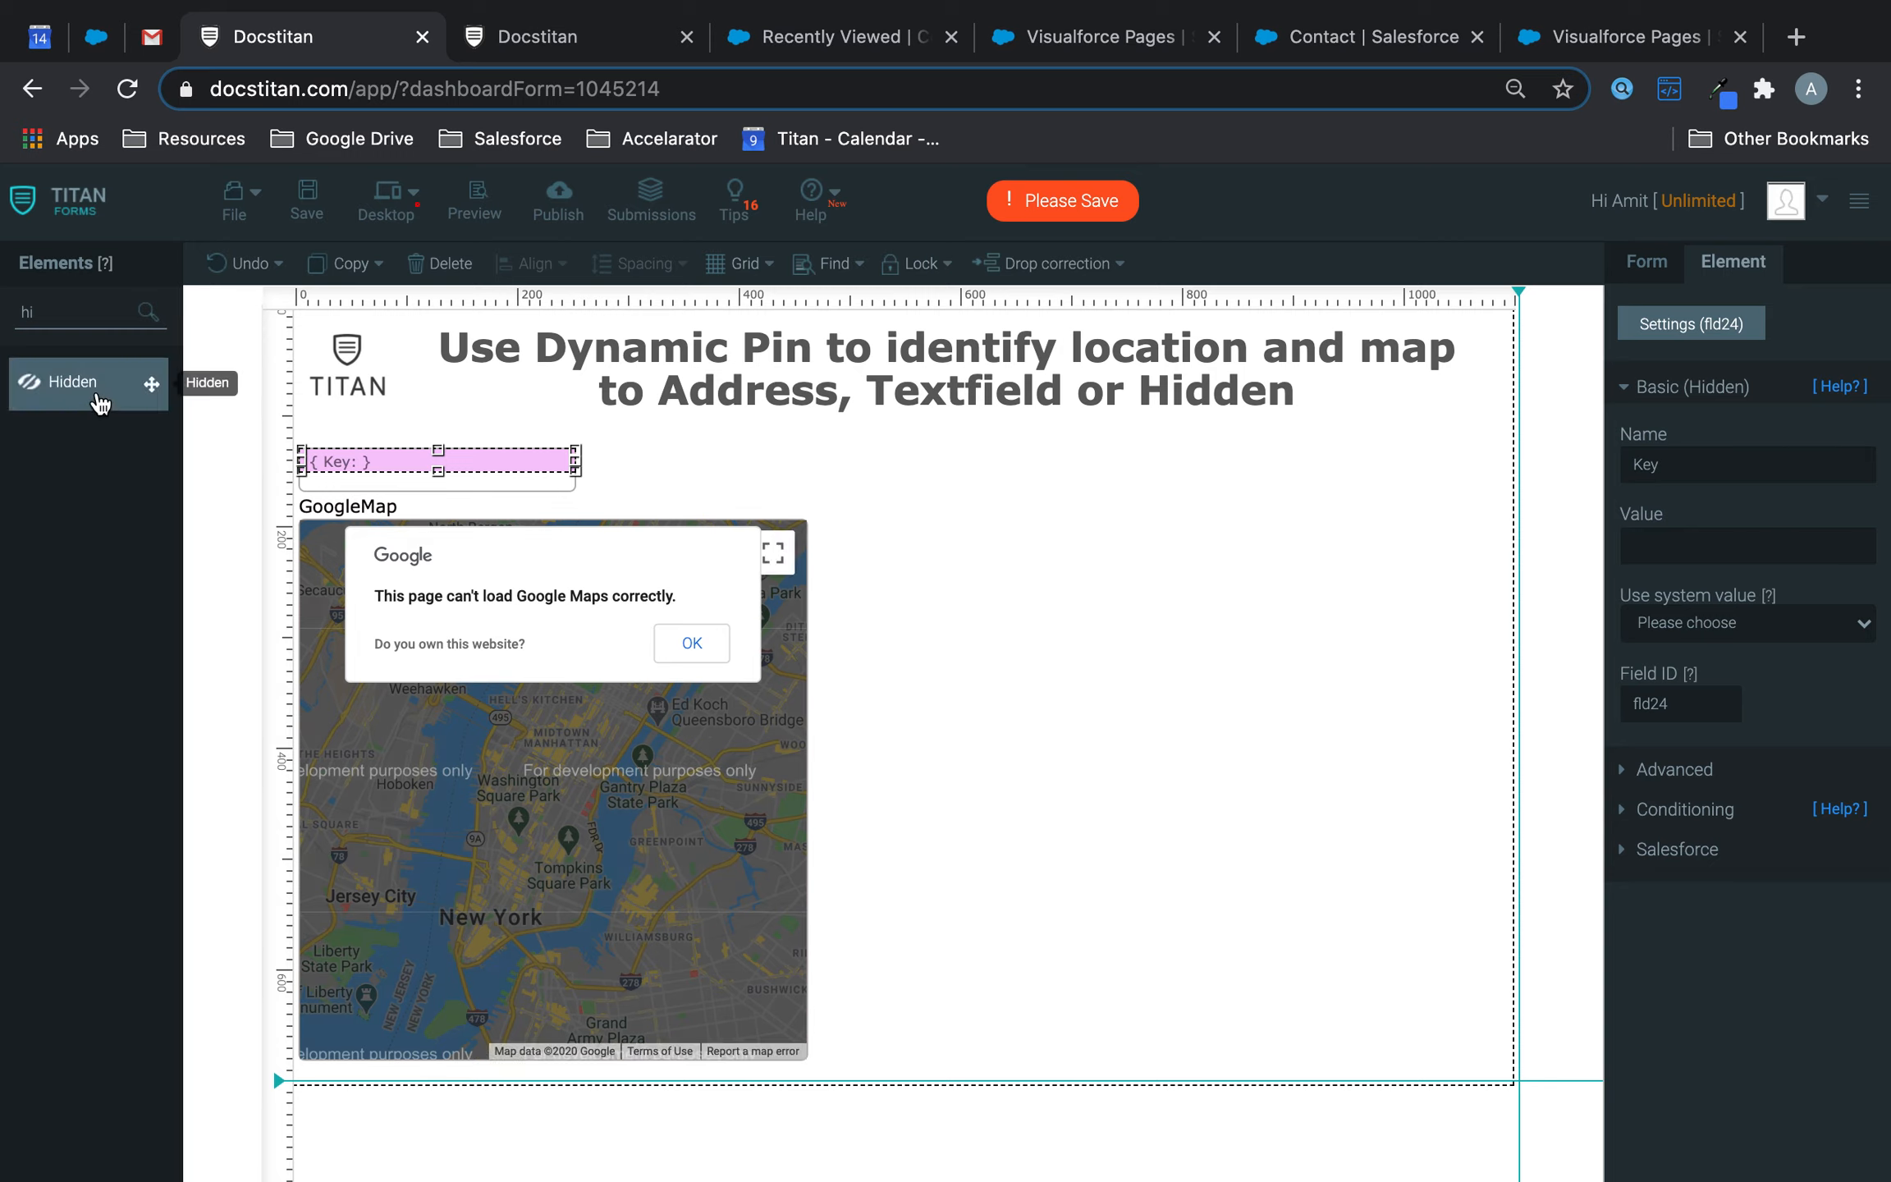
{"action": "left_click_drag", "start_coordinate": [768, 471], "coordinate": [688, 471]}
{"action": "left_click", "coordinate": [794, 697]}
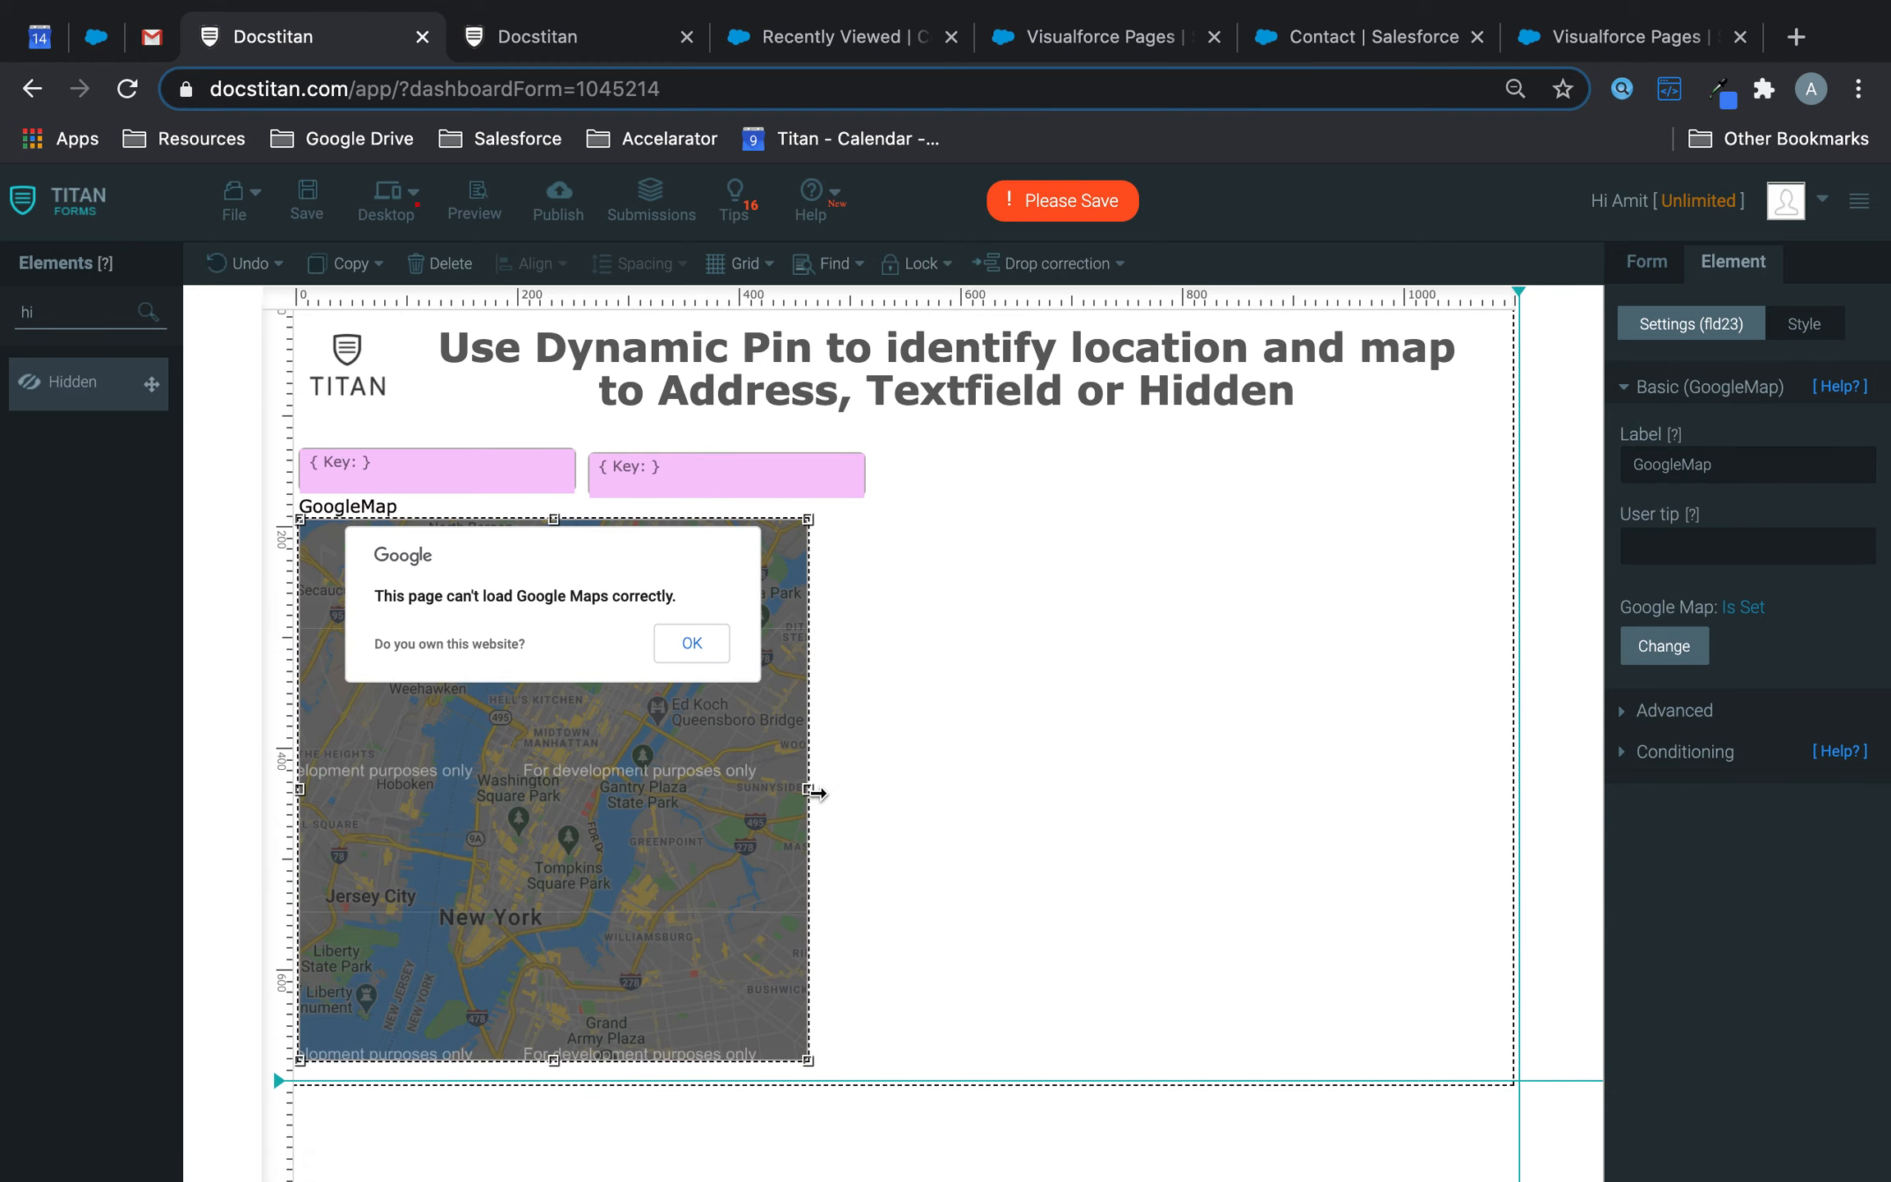
{"action": "left_click_drag", "start_coordinate": [848, 793], "coordinate": [865, 791]}
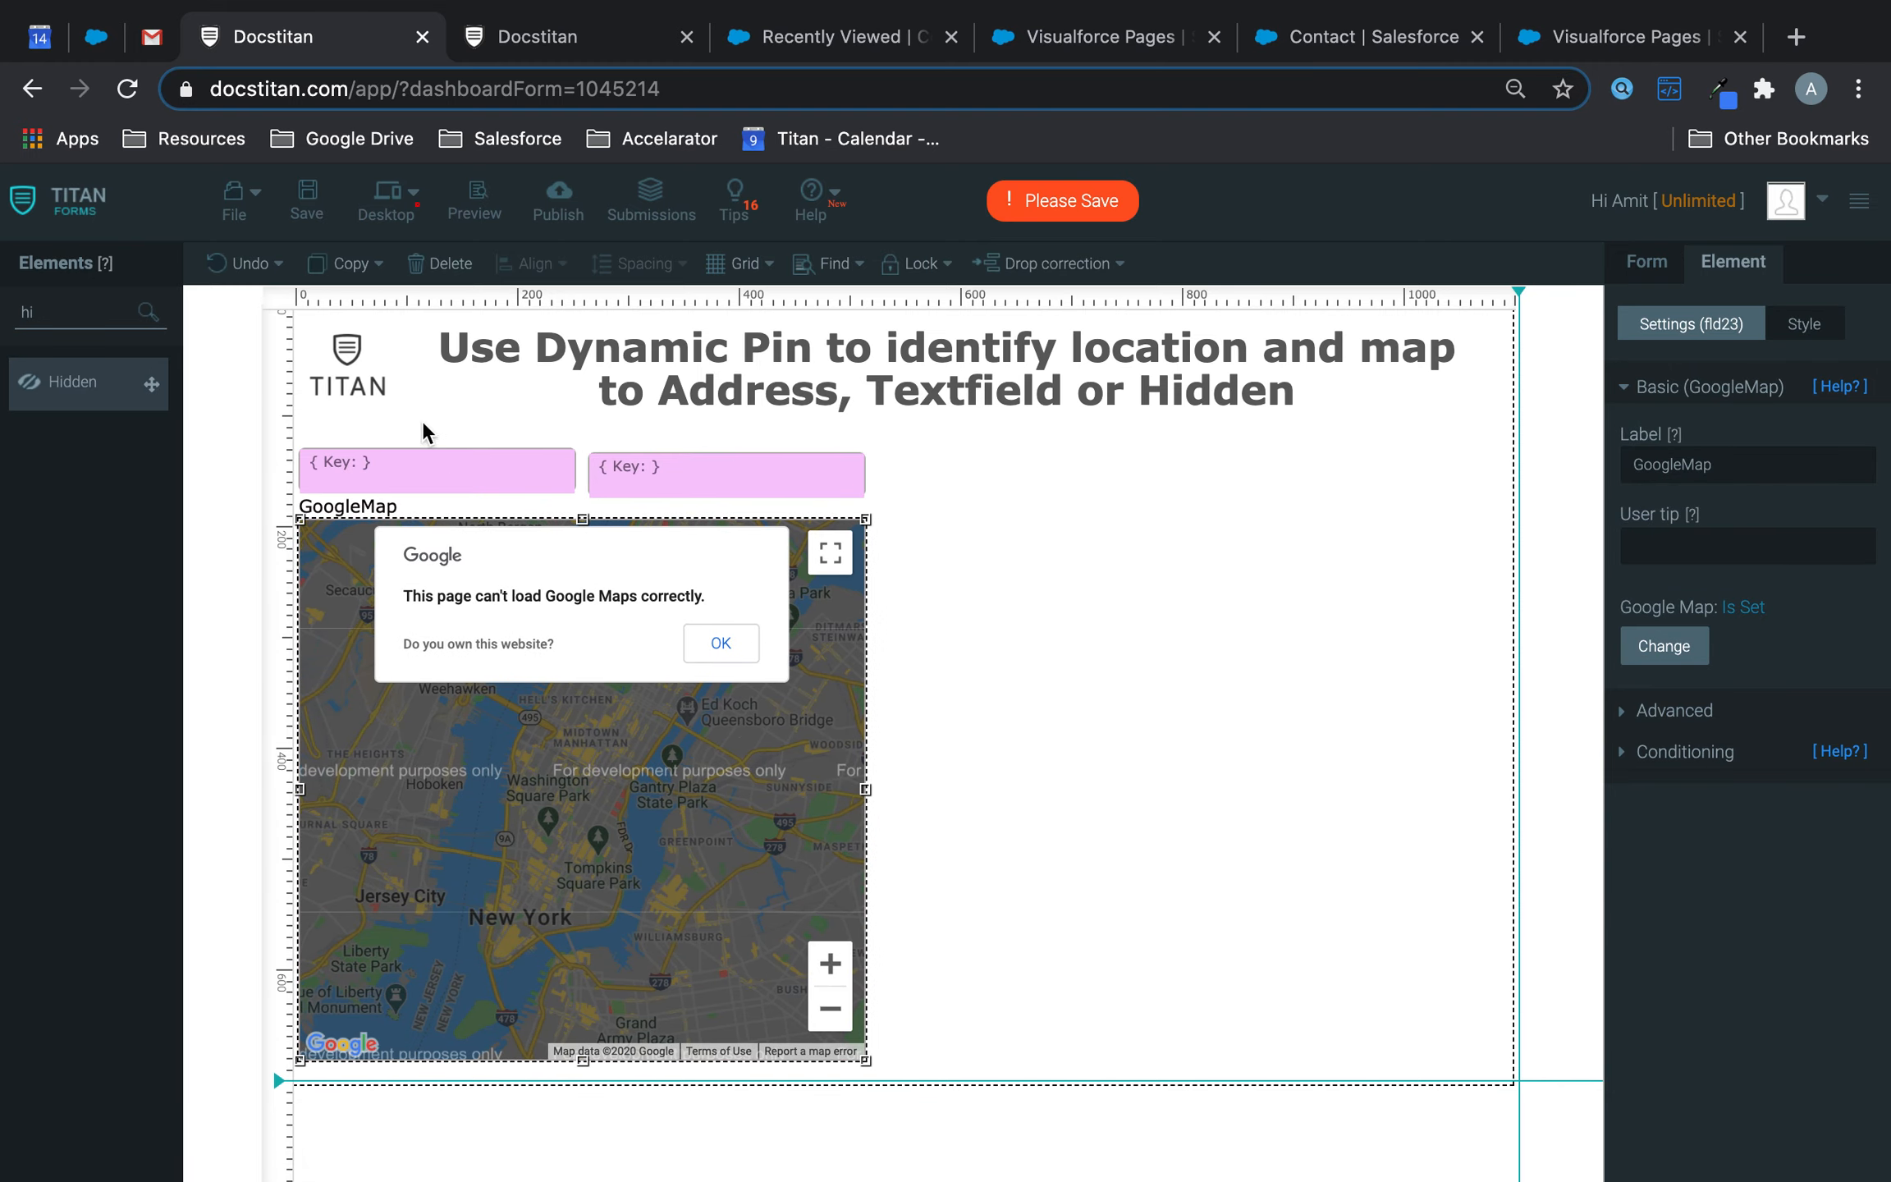
- Name the hidden fields Longitude and Latitude, nudging the Latitude box slightly upward
{"action": "left_click", "coordinate": [418, 474]}
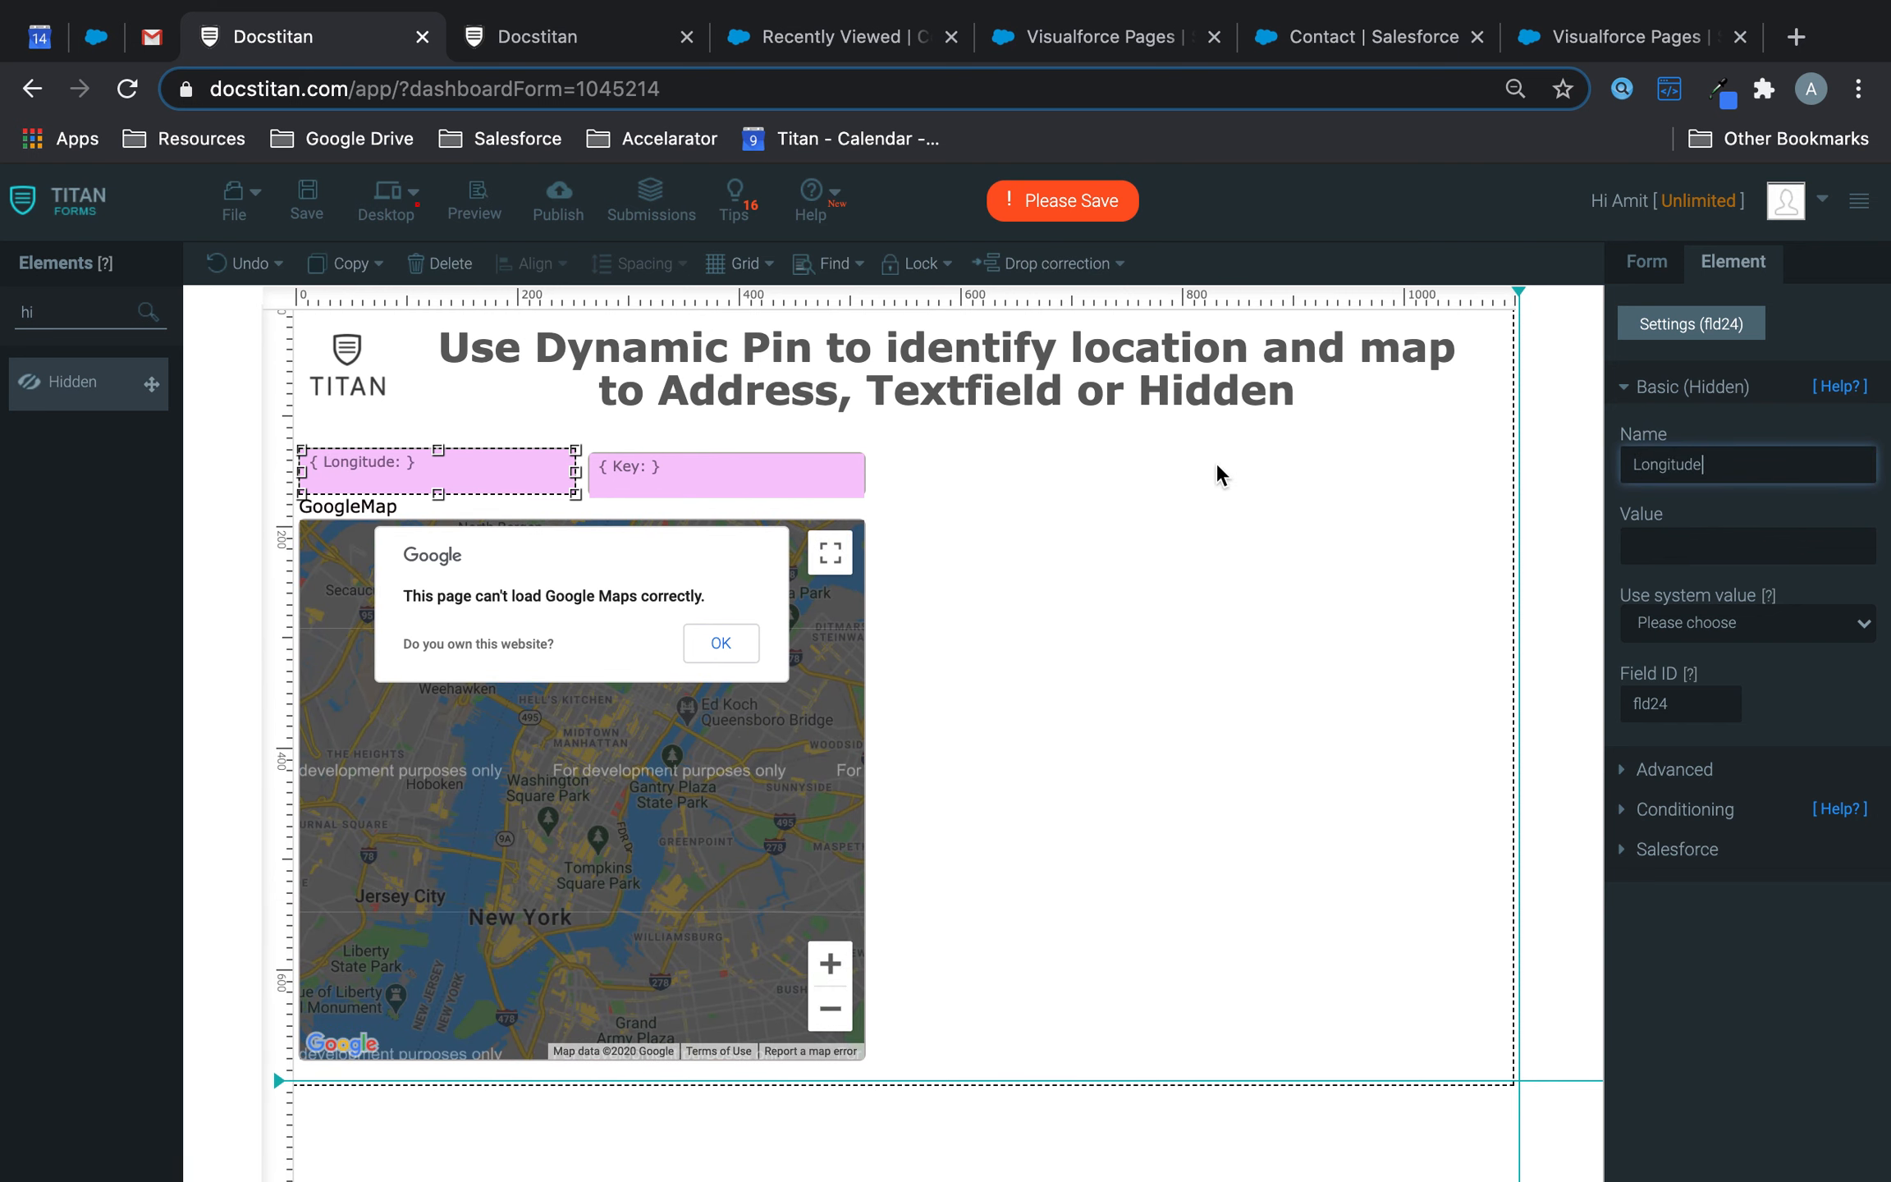
{"action": "left_click", "coordinate": [784, 456]}
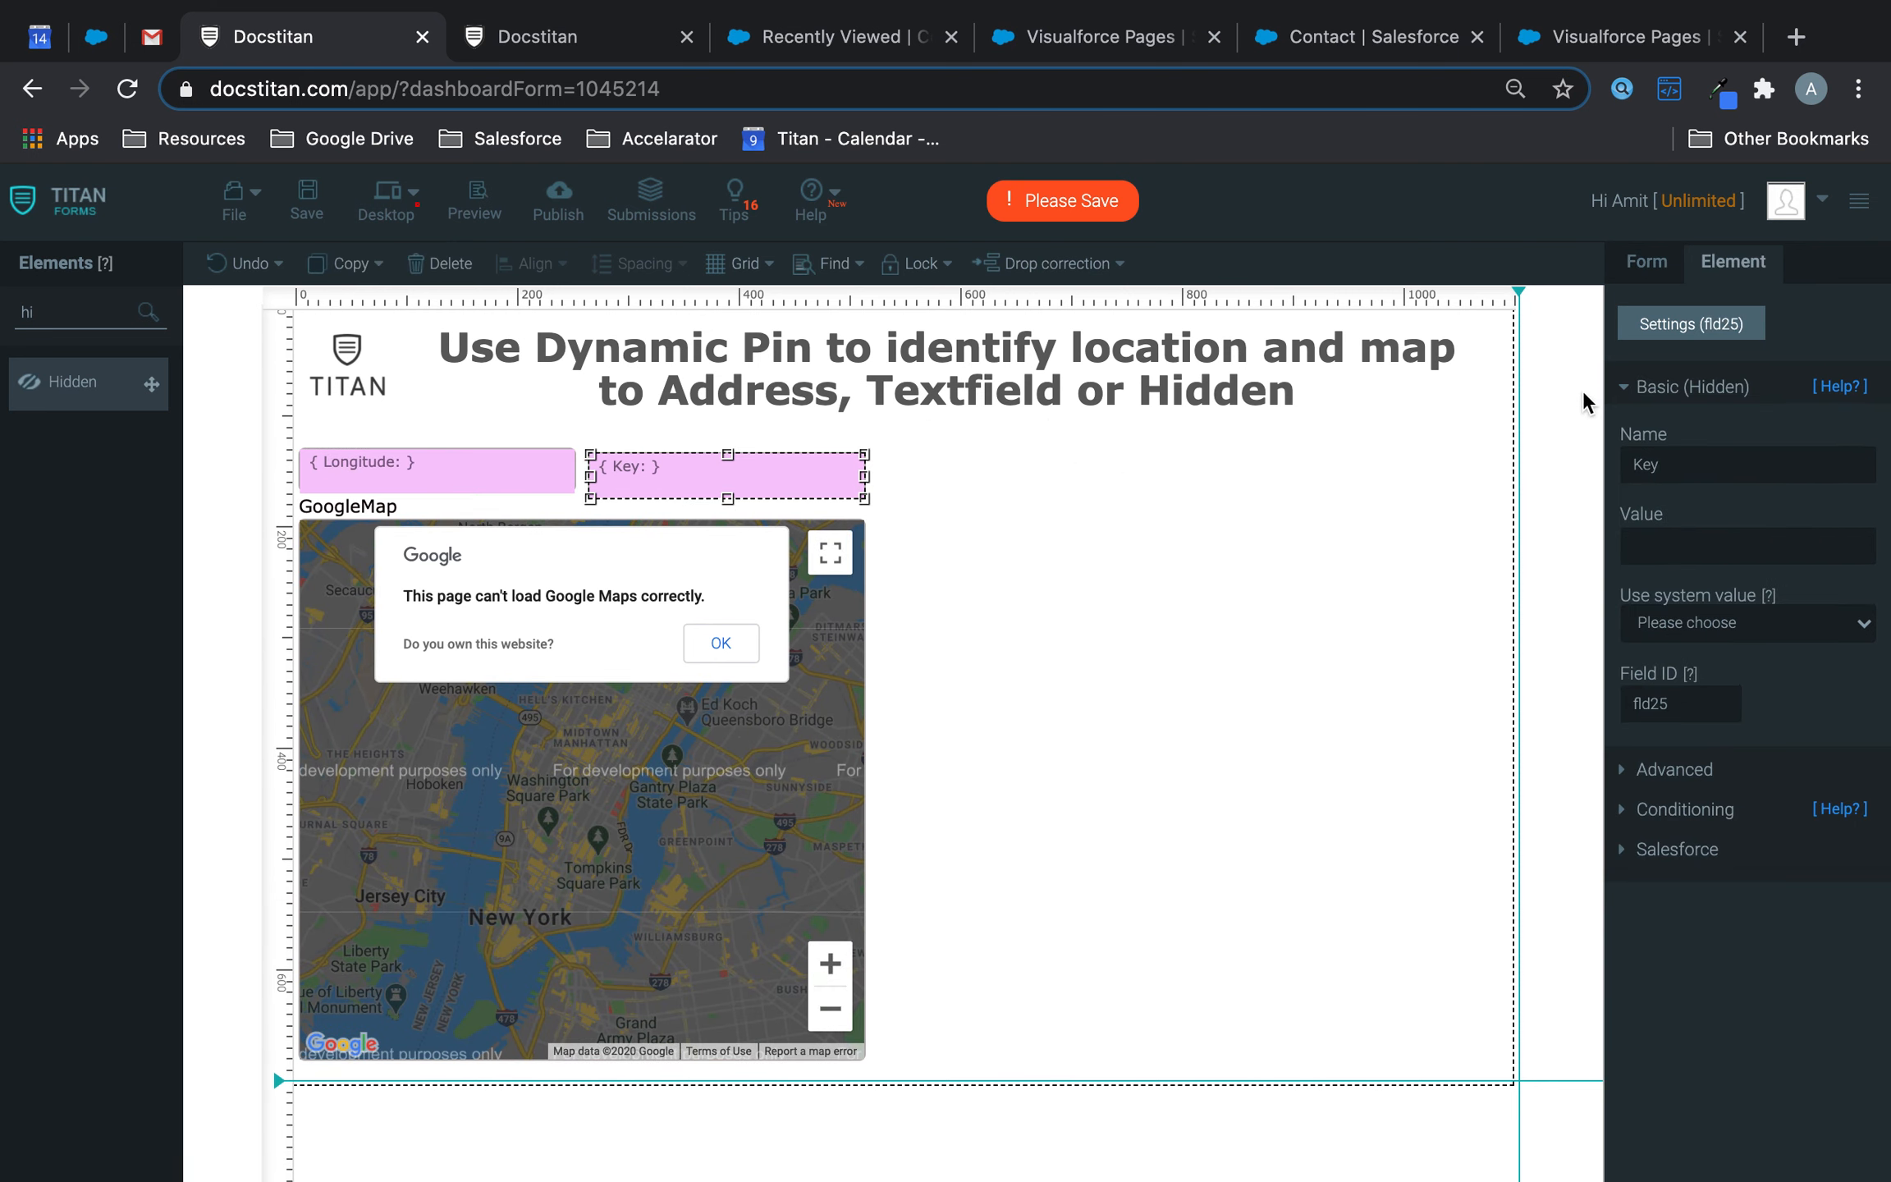
{"action": "double_click", "coordinate": [1674, 467]}
{"action": "type", "text": "Latitude"}
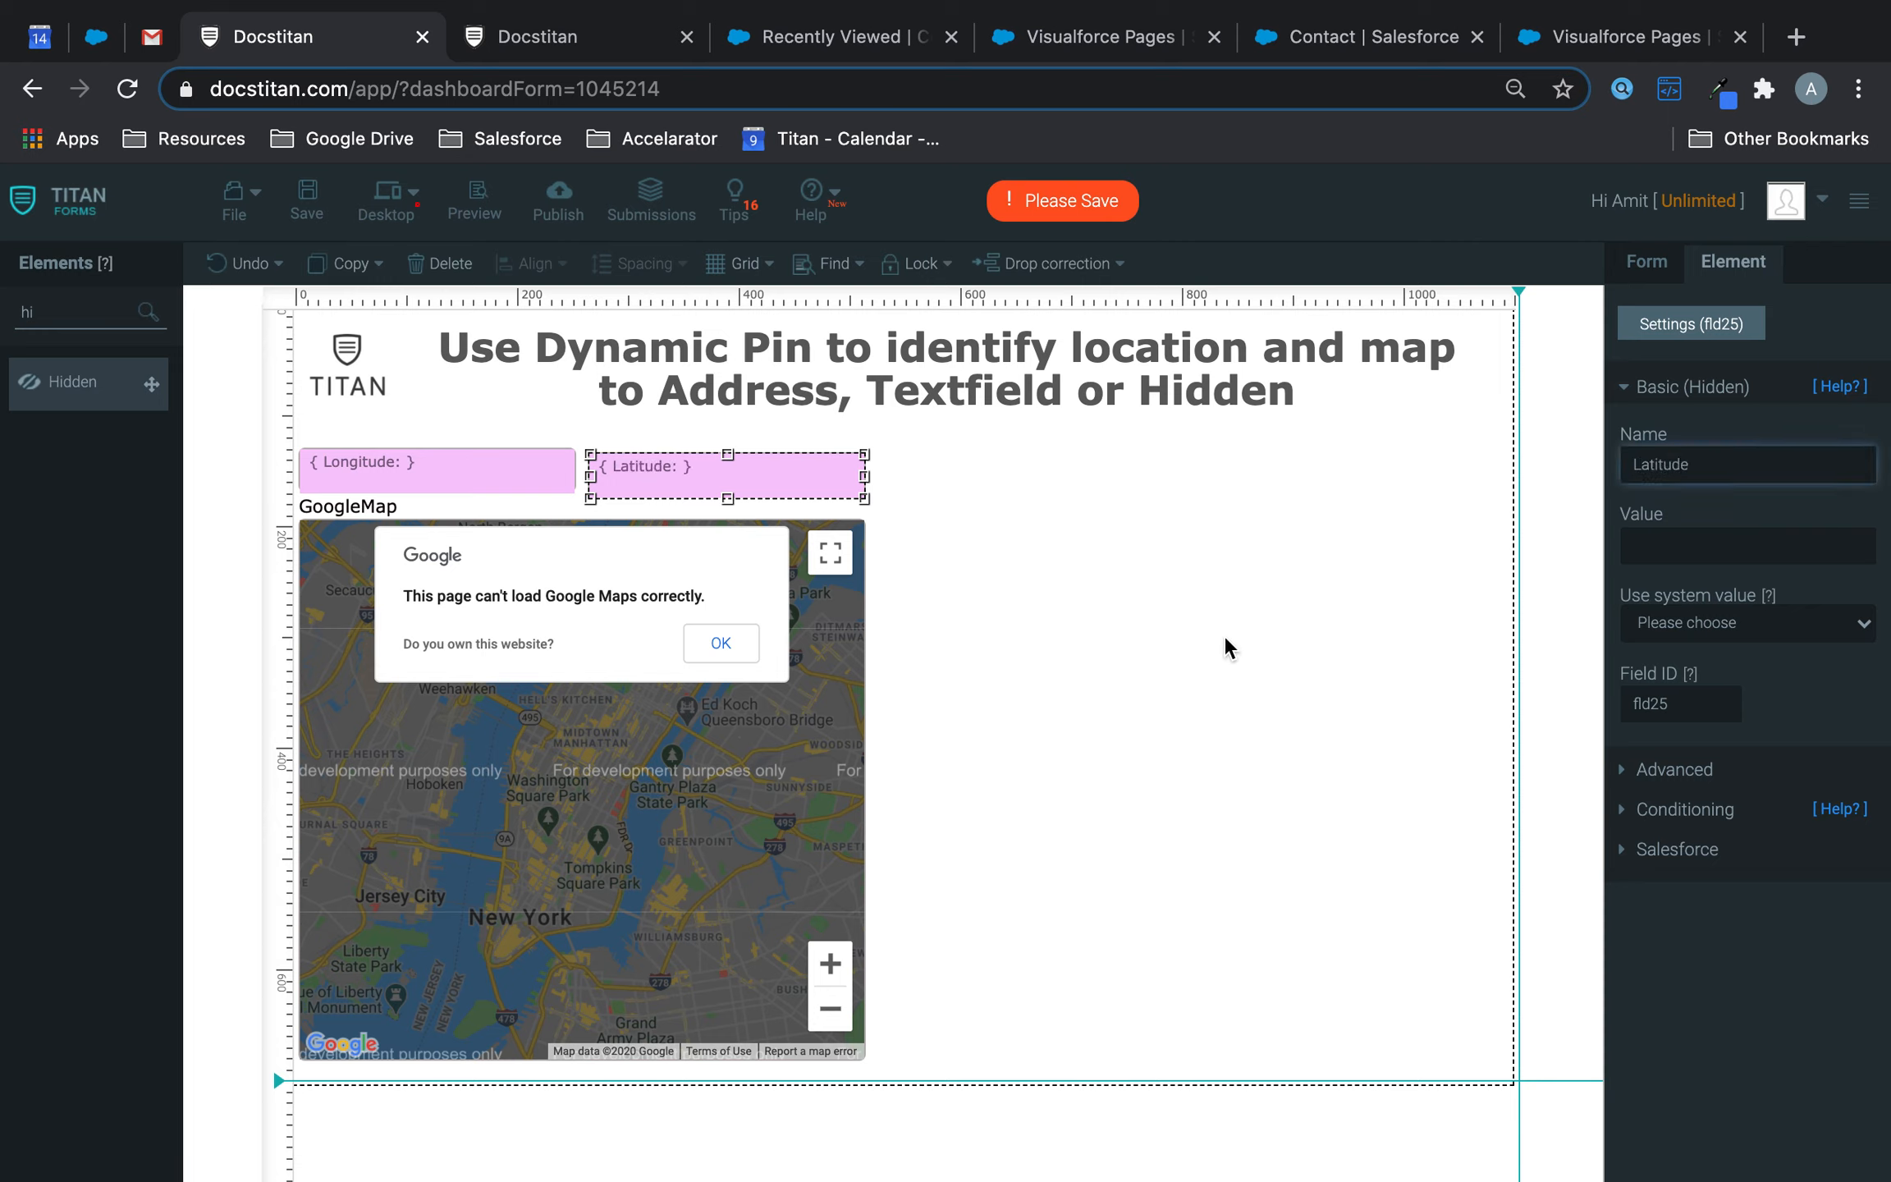
{"action": "left_click", "coordinate": [1224, 637]}
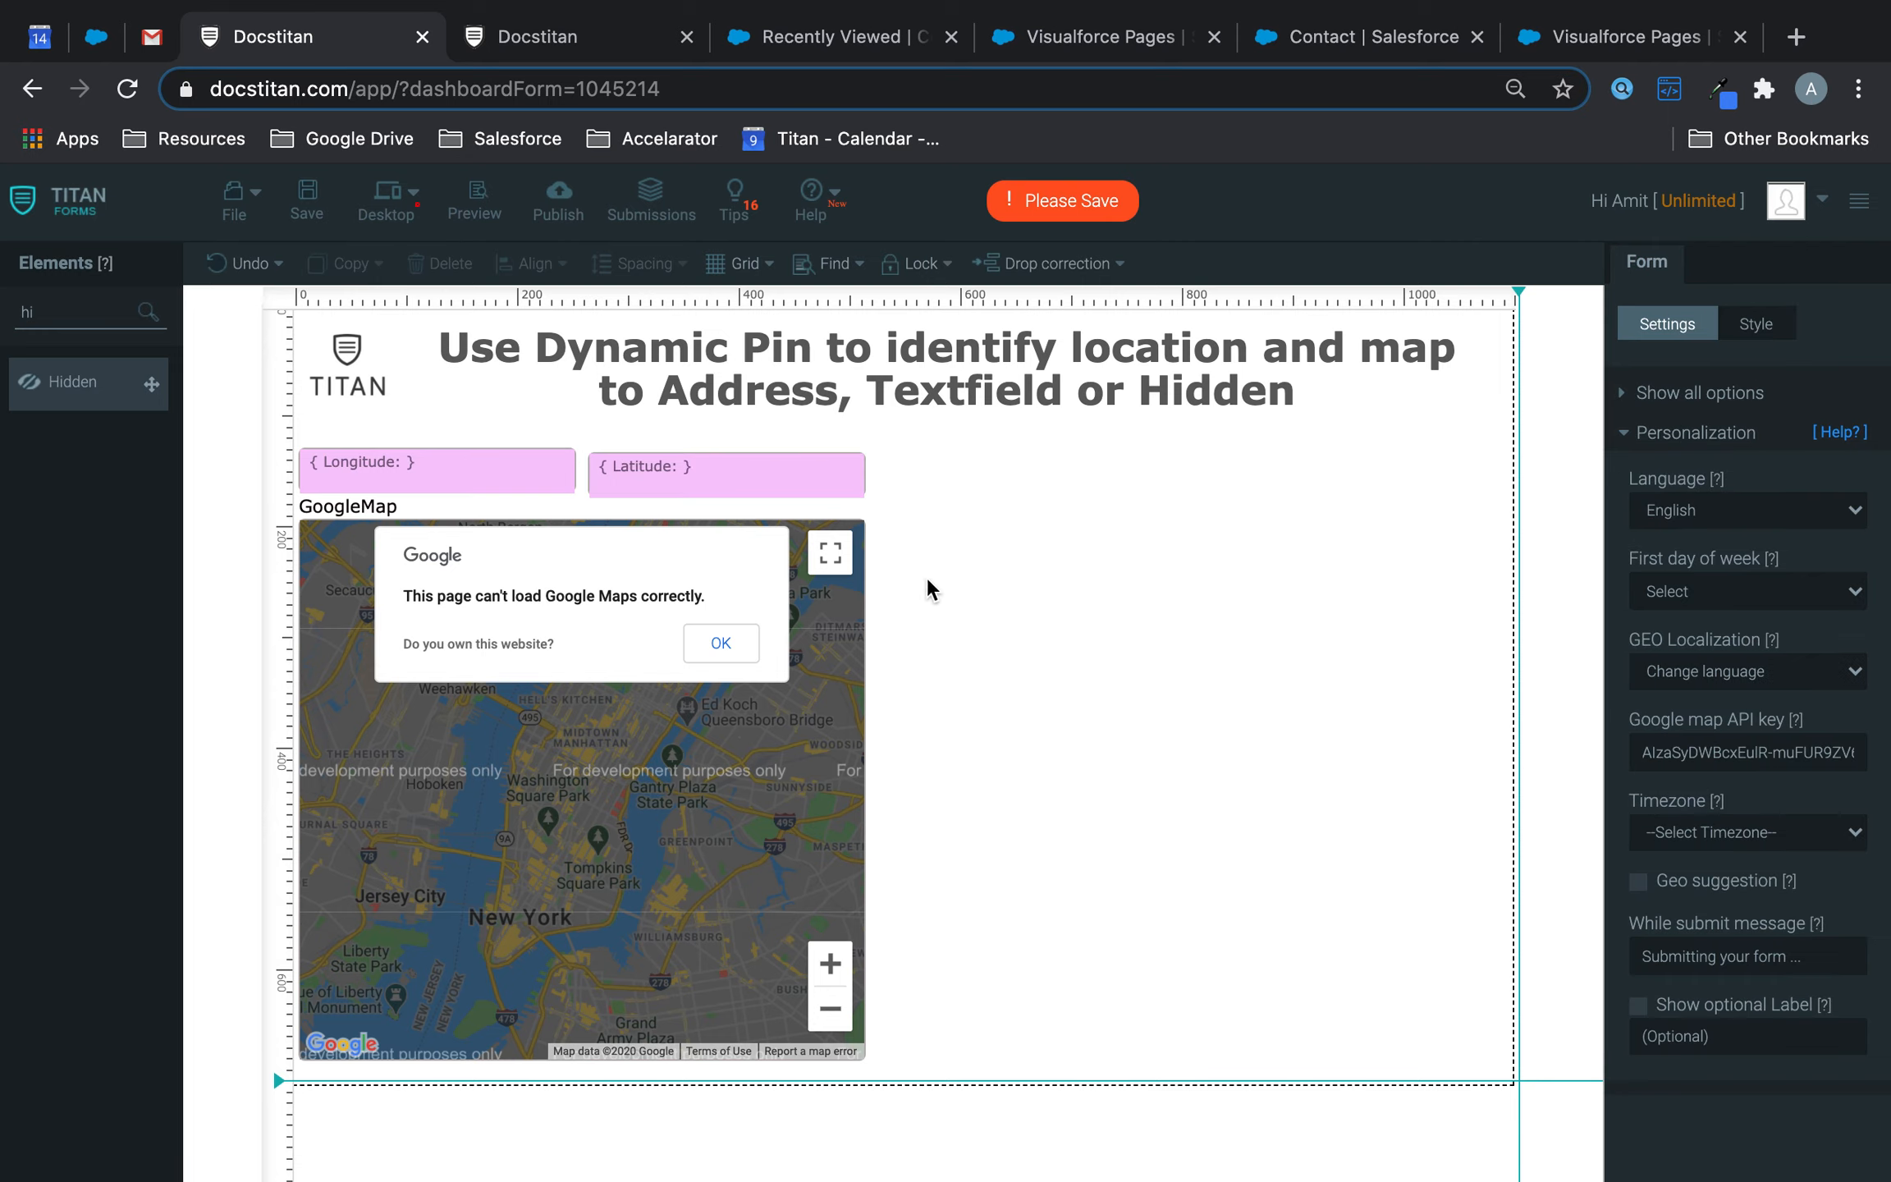
{"action": "left_click_drag", "start_coordinate": [702, 486], "coordinate": [696, 473]}
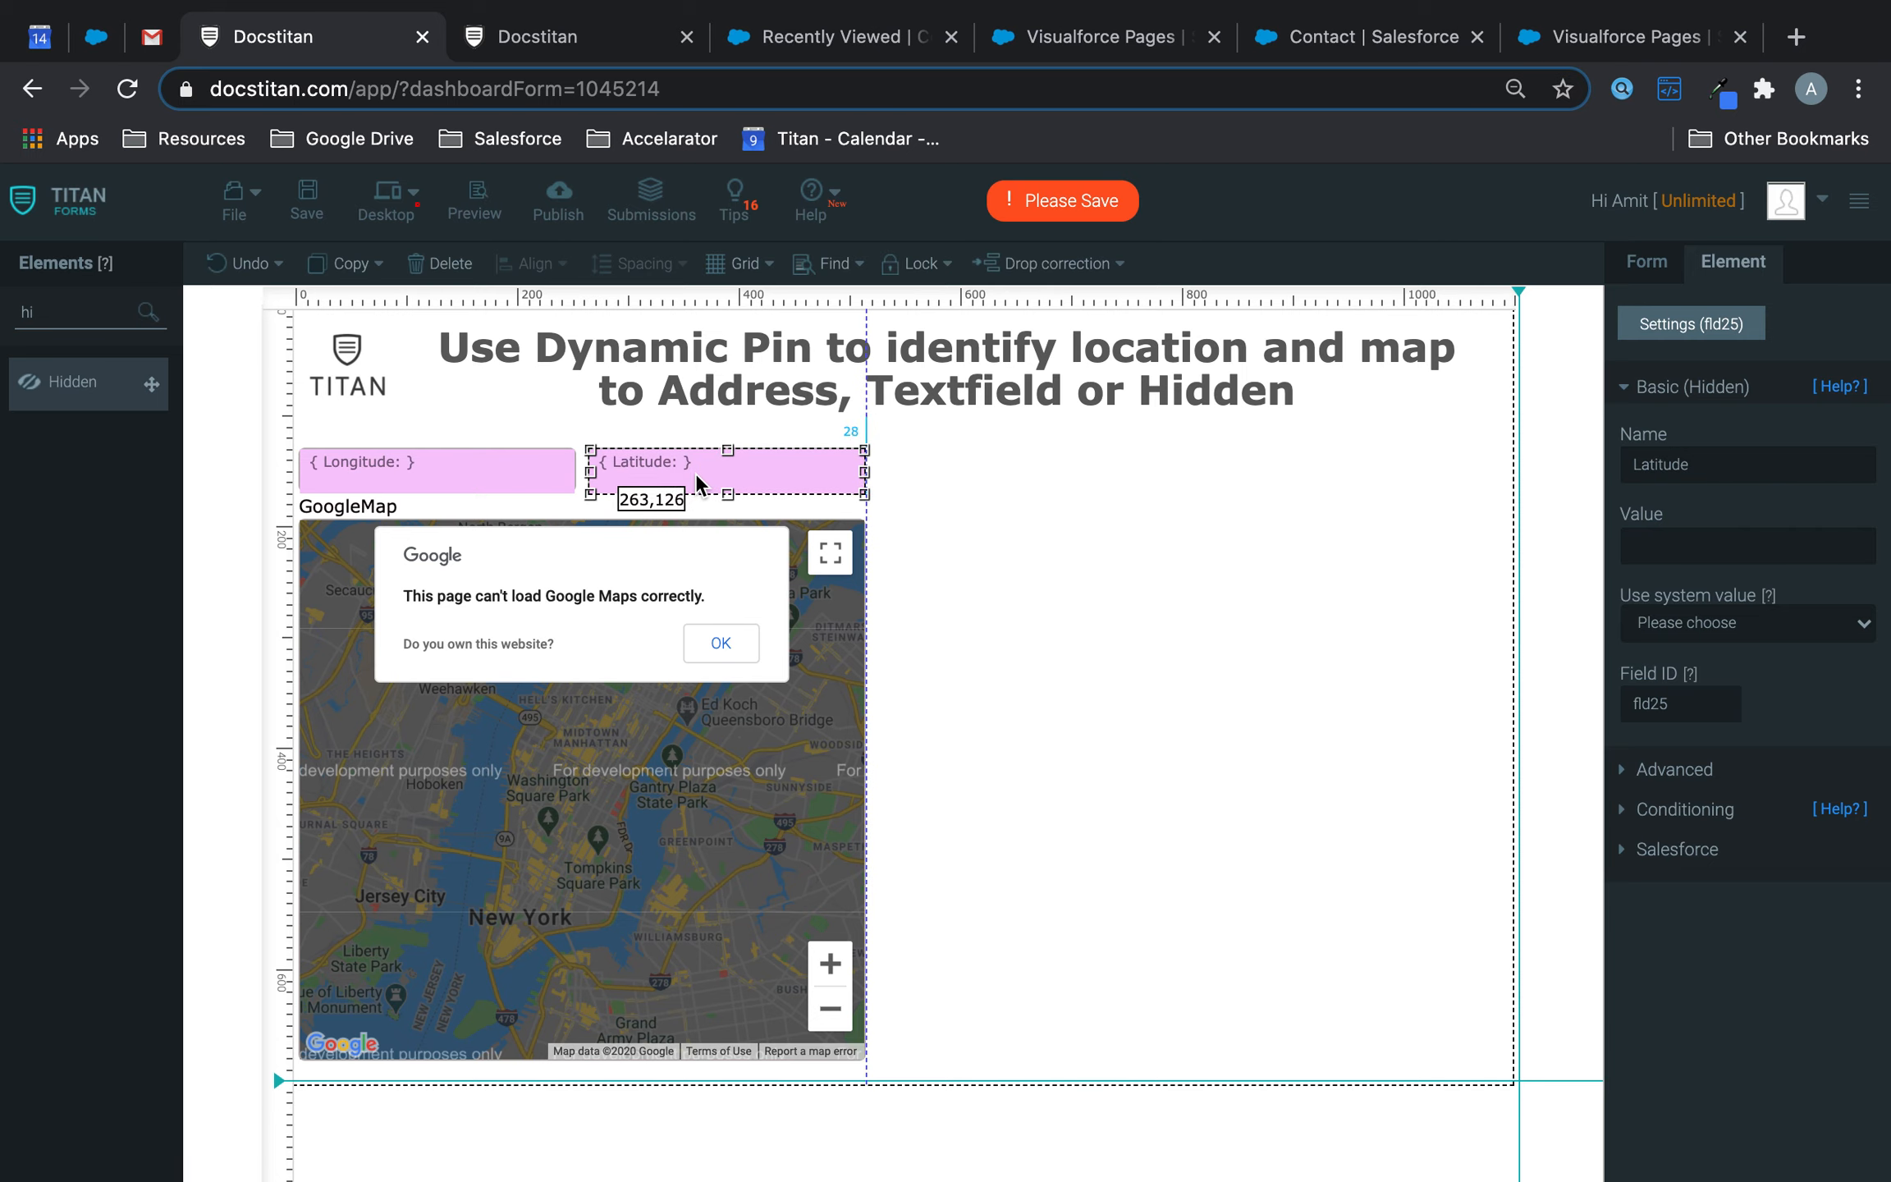
{"action": "left_click", "coordinate": [748, 751]}
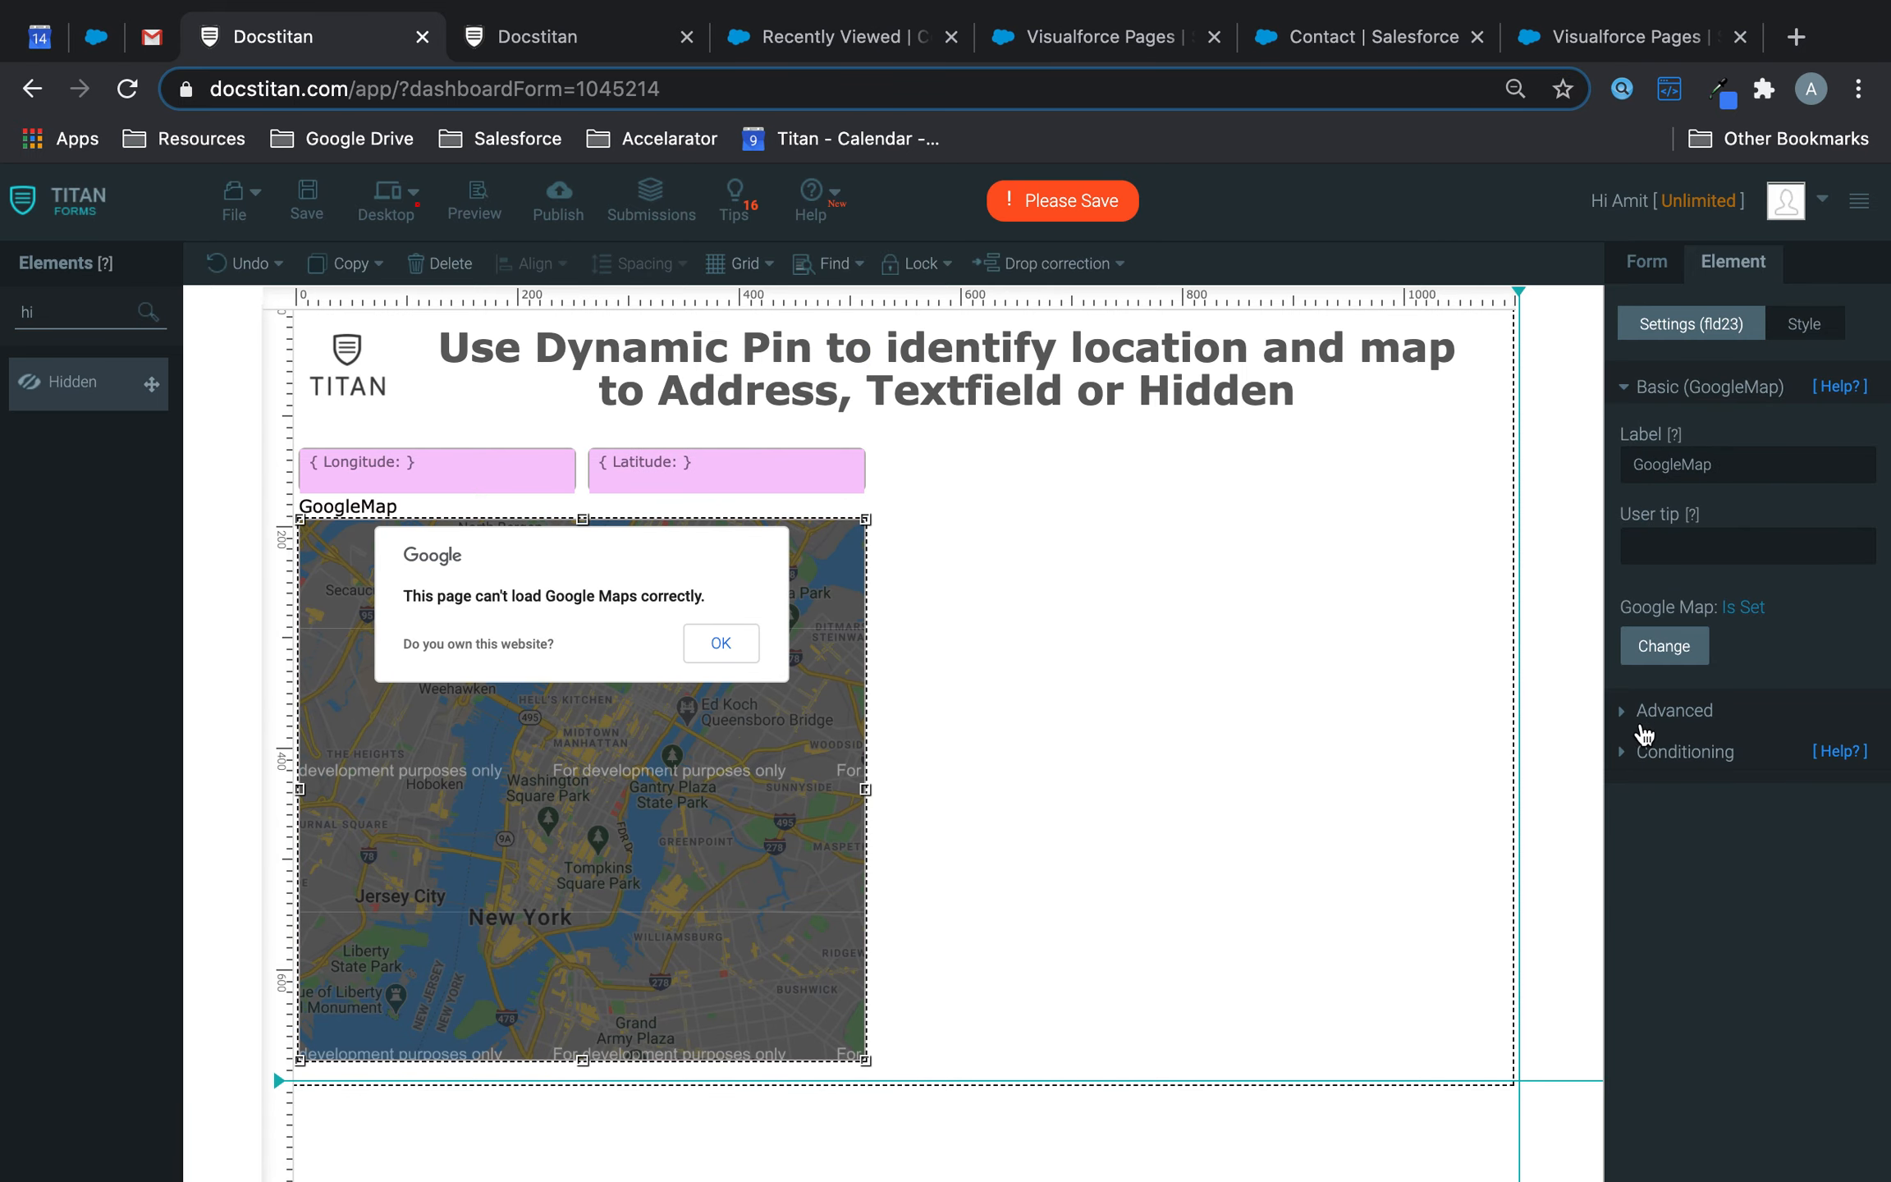
- Enable the map's Dynamic Pin, sending longitude to Longitude and latitude to Latitude
{"action": "left_click", "coordinate": [1671, 711]}
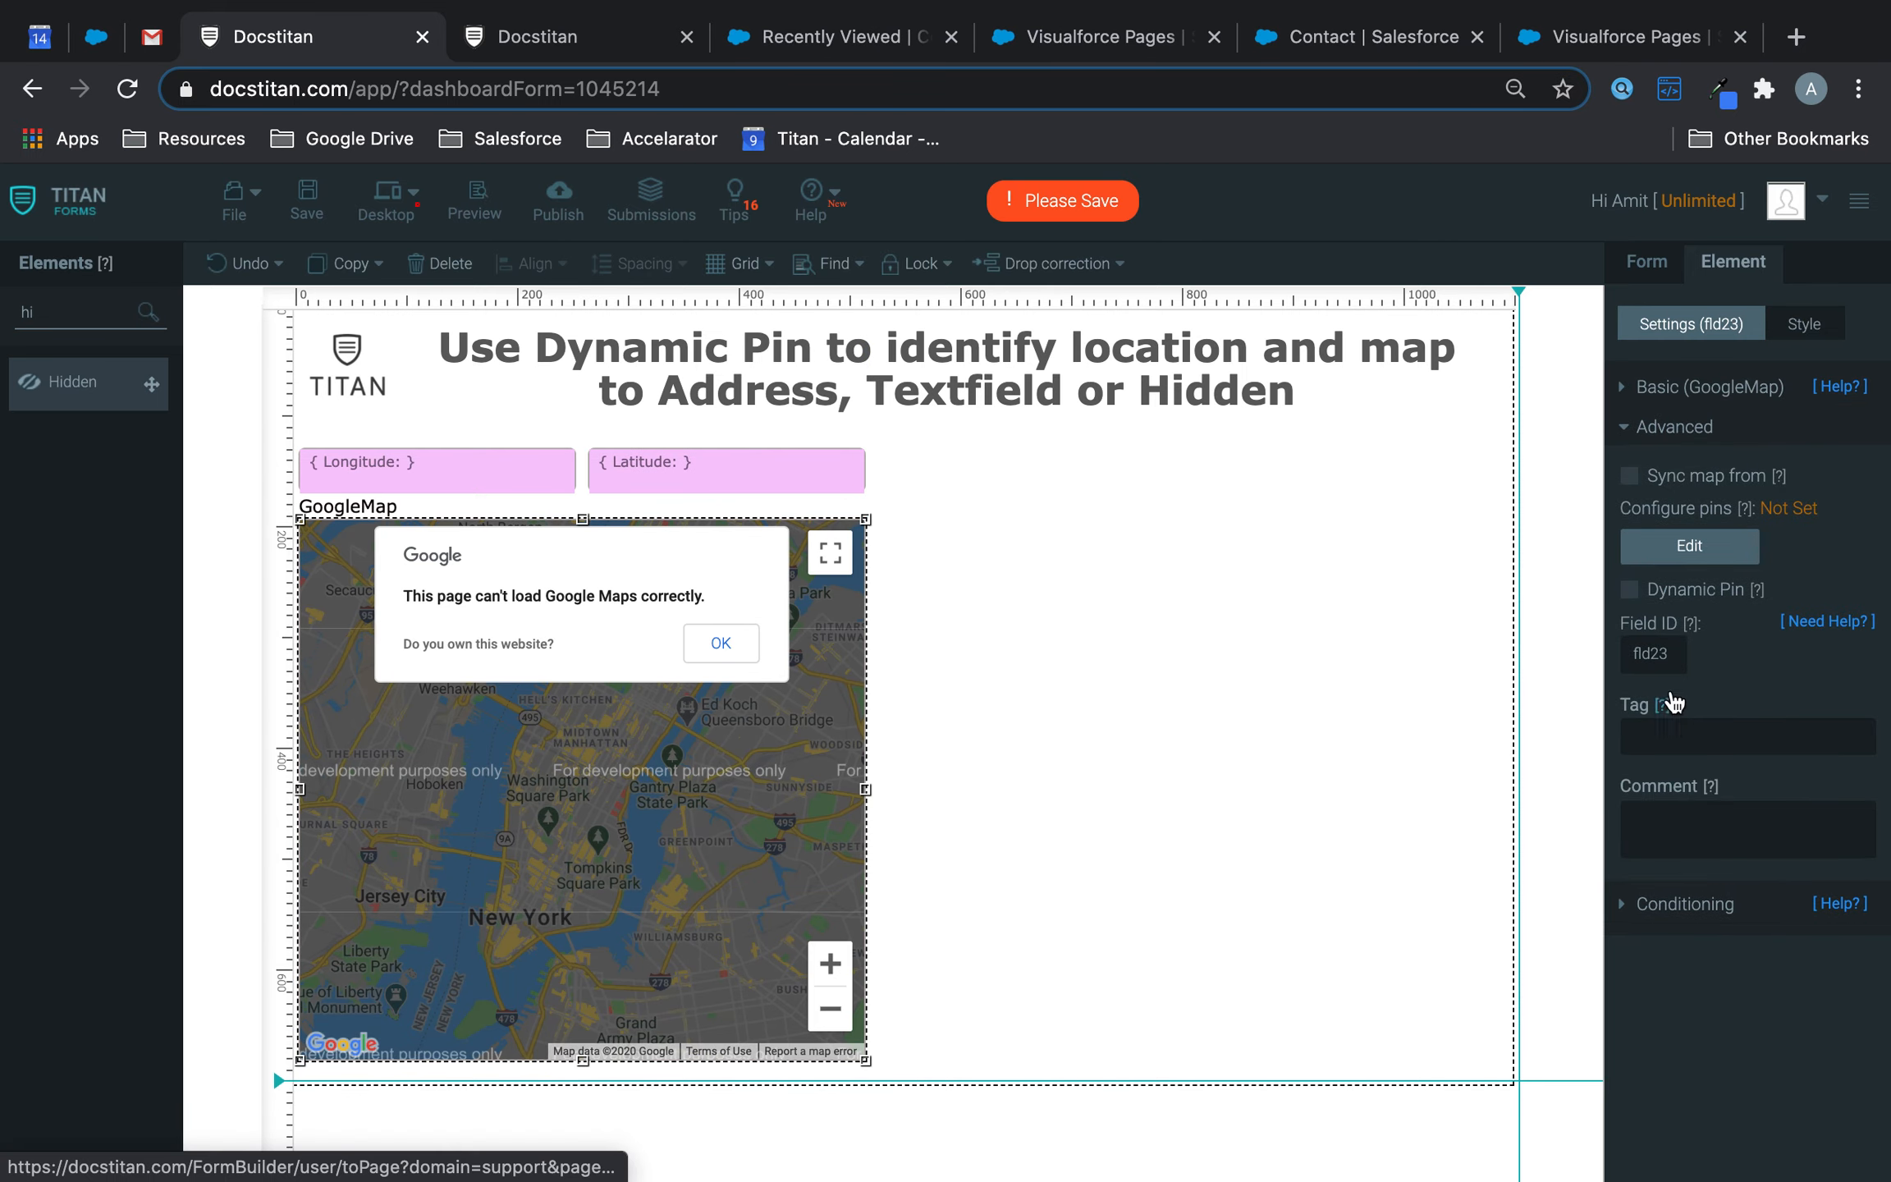
{"action": "left_click", "coordinate": [1629, 590]}
{"action": "left_click", "coordinate": [1713, 673]}
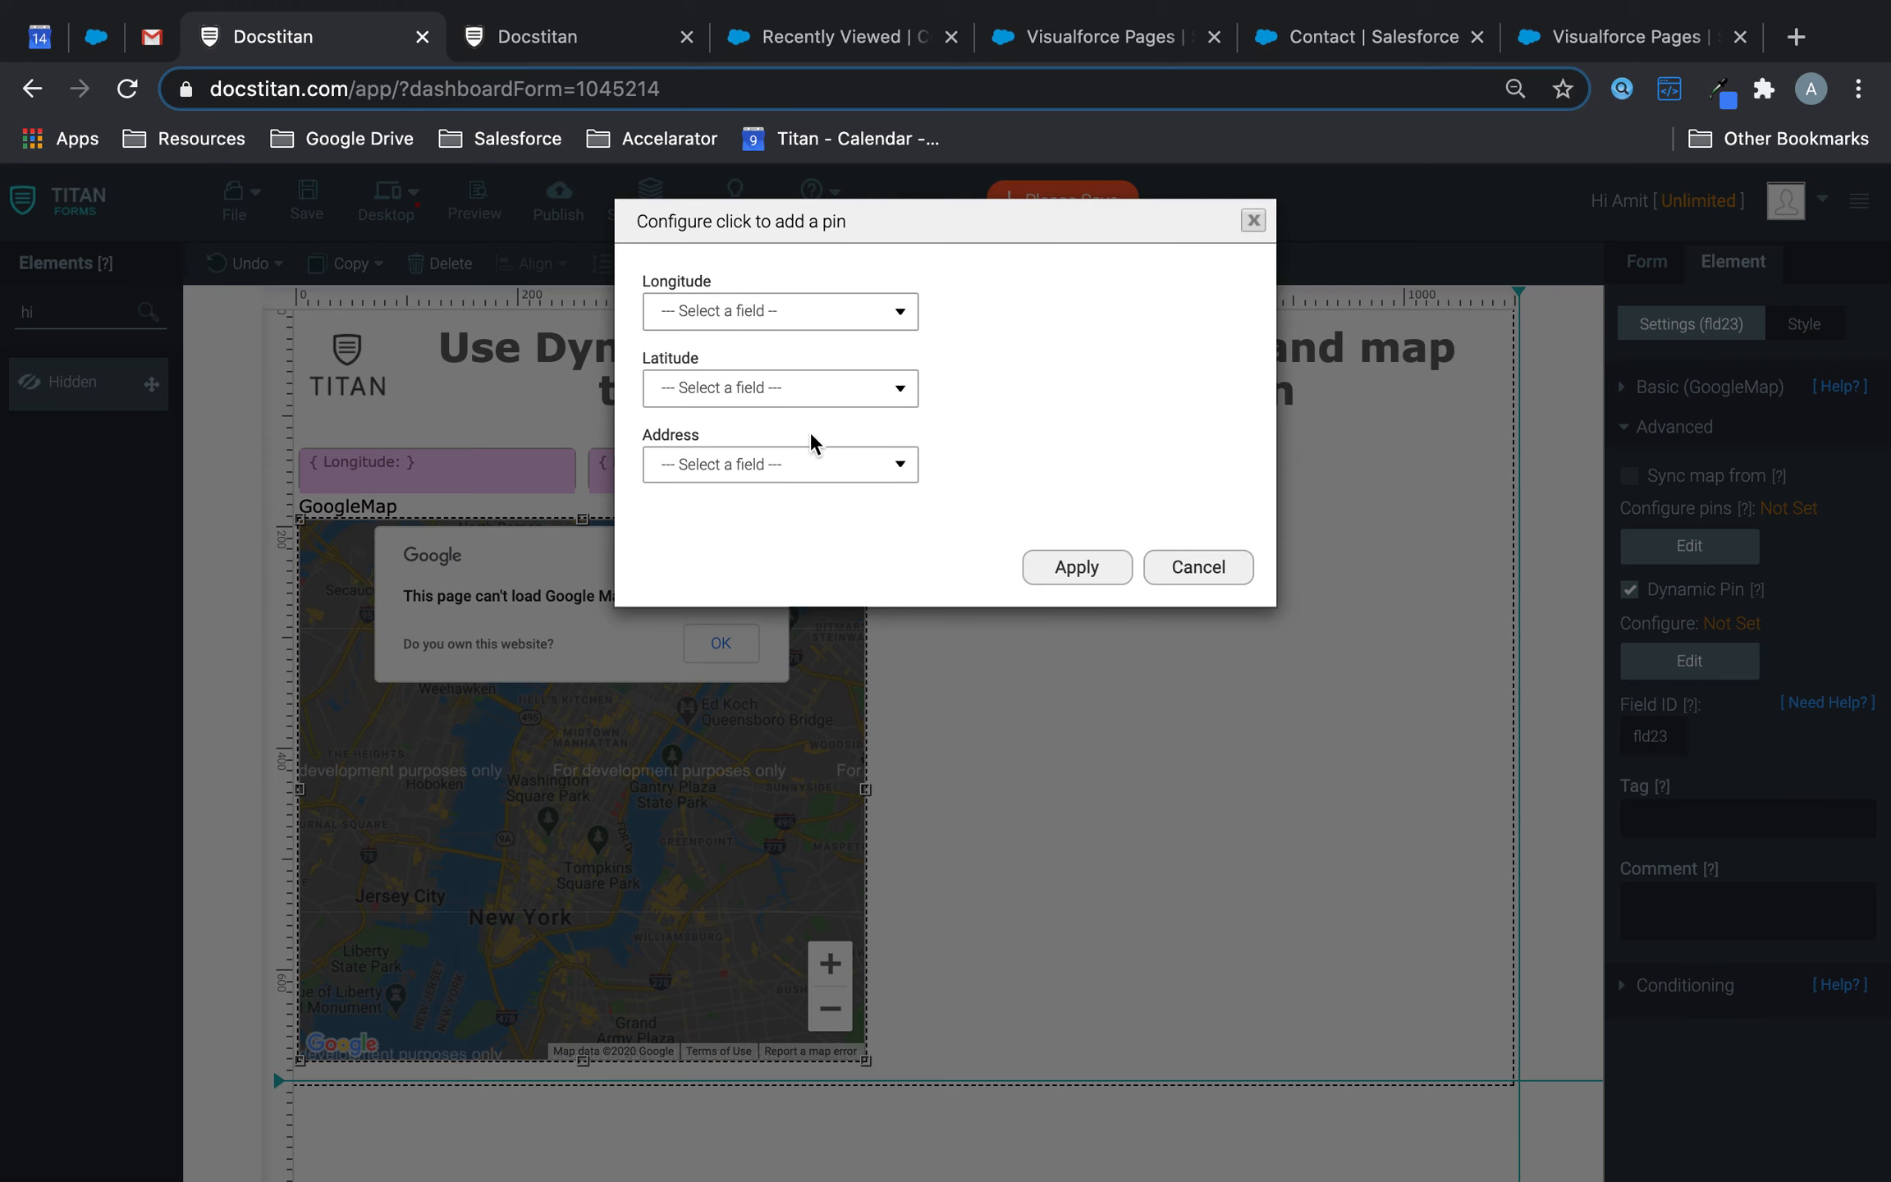
{"action": "left_click", "coordinate": [817, 314]}
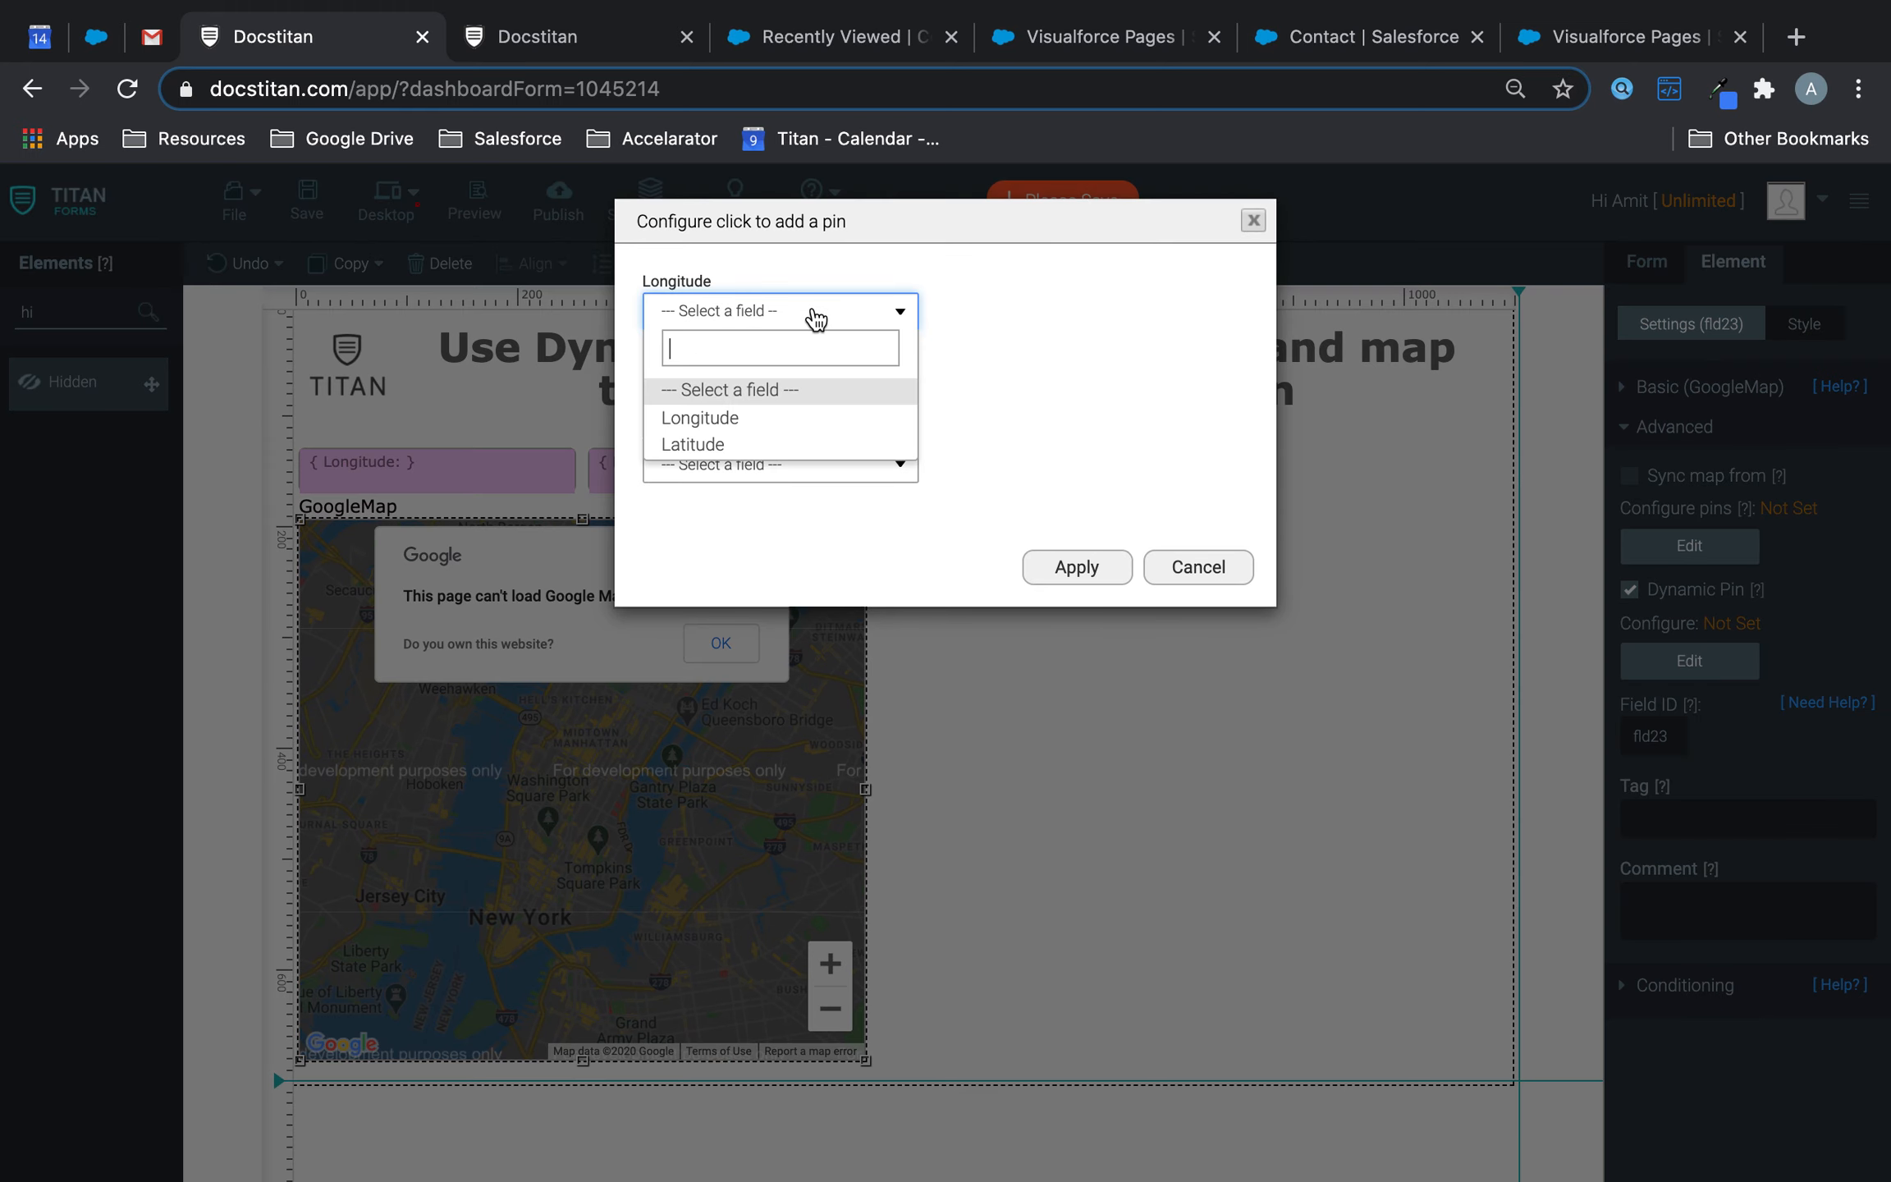
{"action": "left_click", "coordinate": [717, 417]}
{"action": "left_click", "coordinate": [722, 395]}
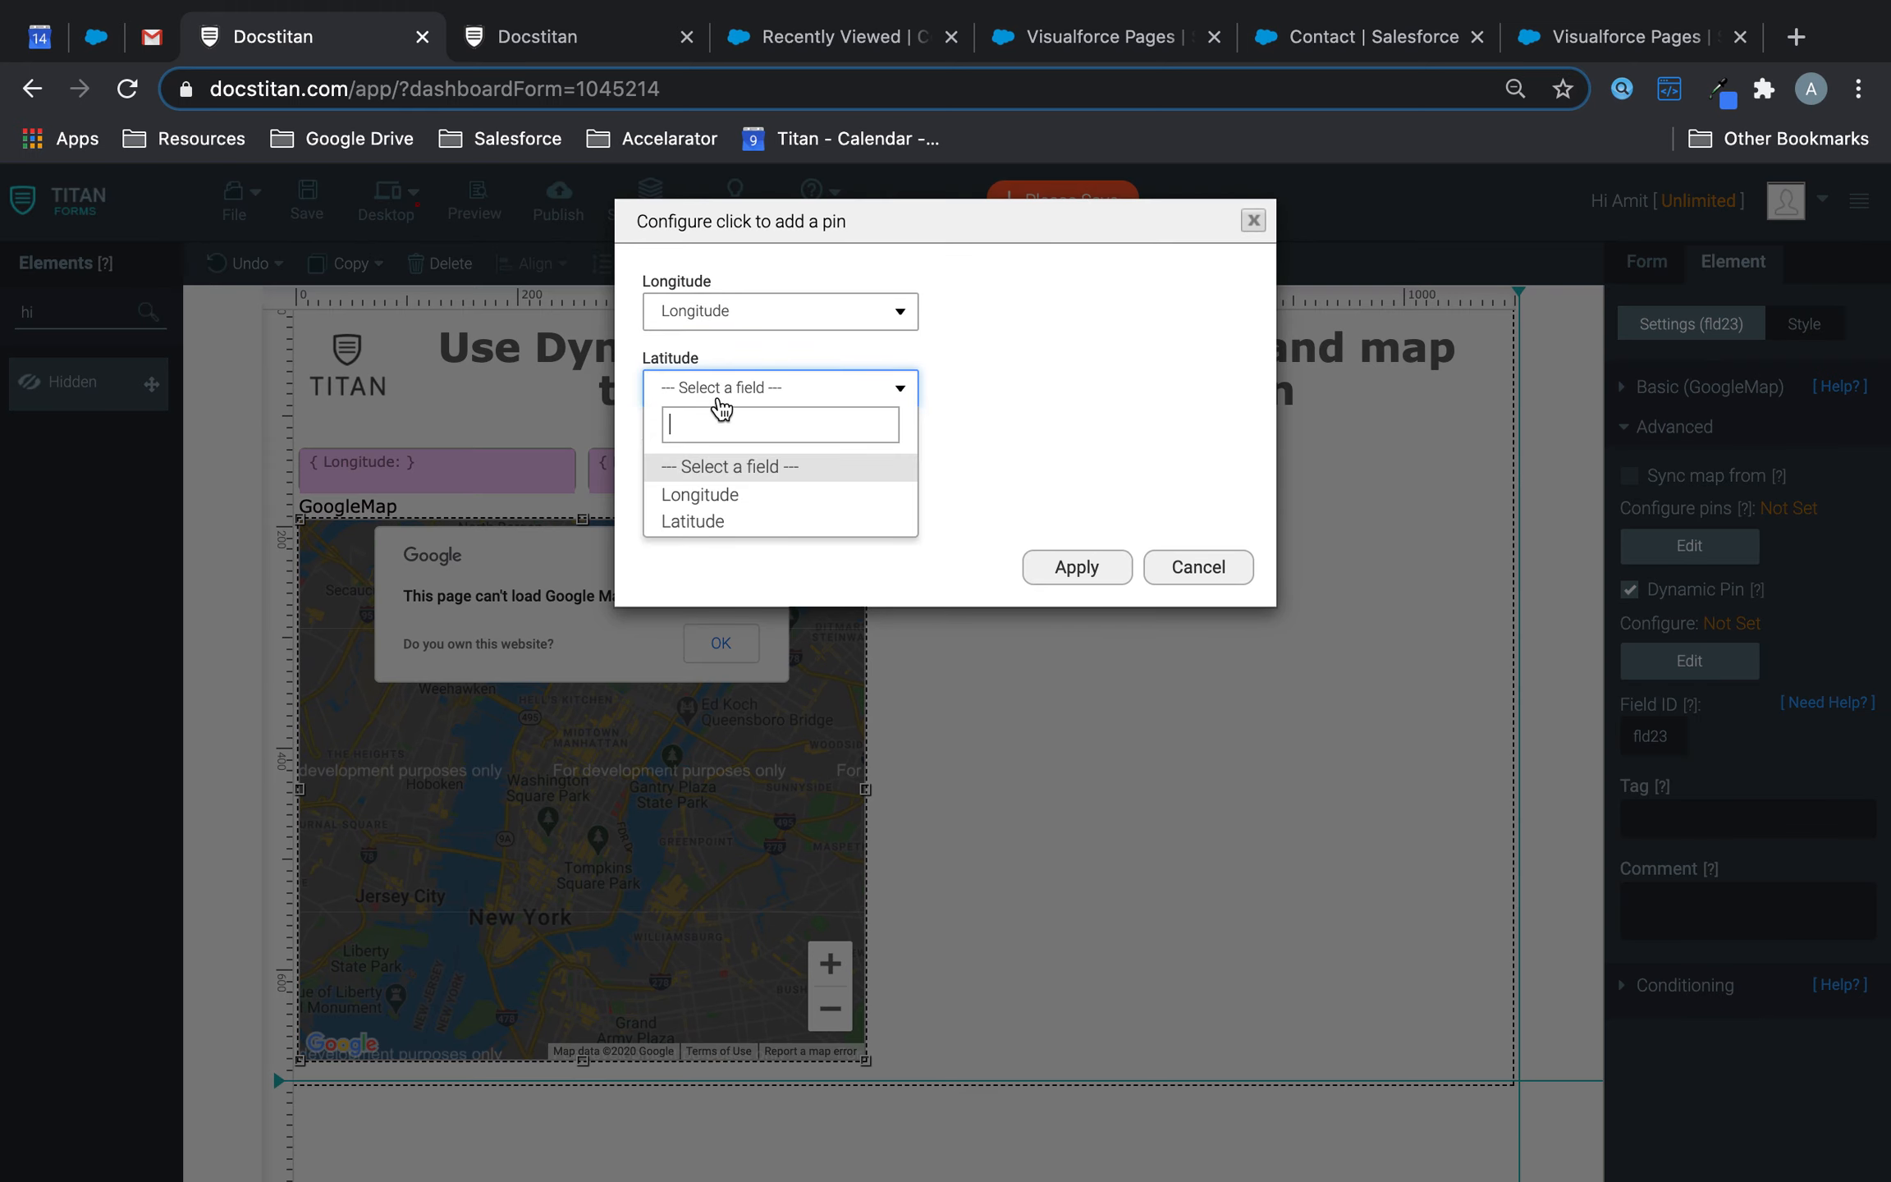
{"action": "left_click", "coordinate": [705, 524]}
{"action": "left_click", "coordinate": [1072, 568]}
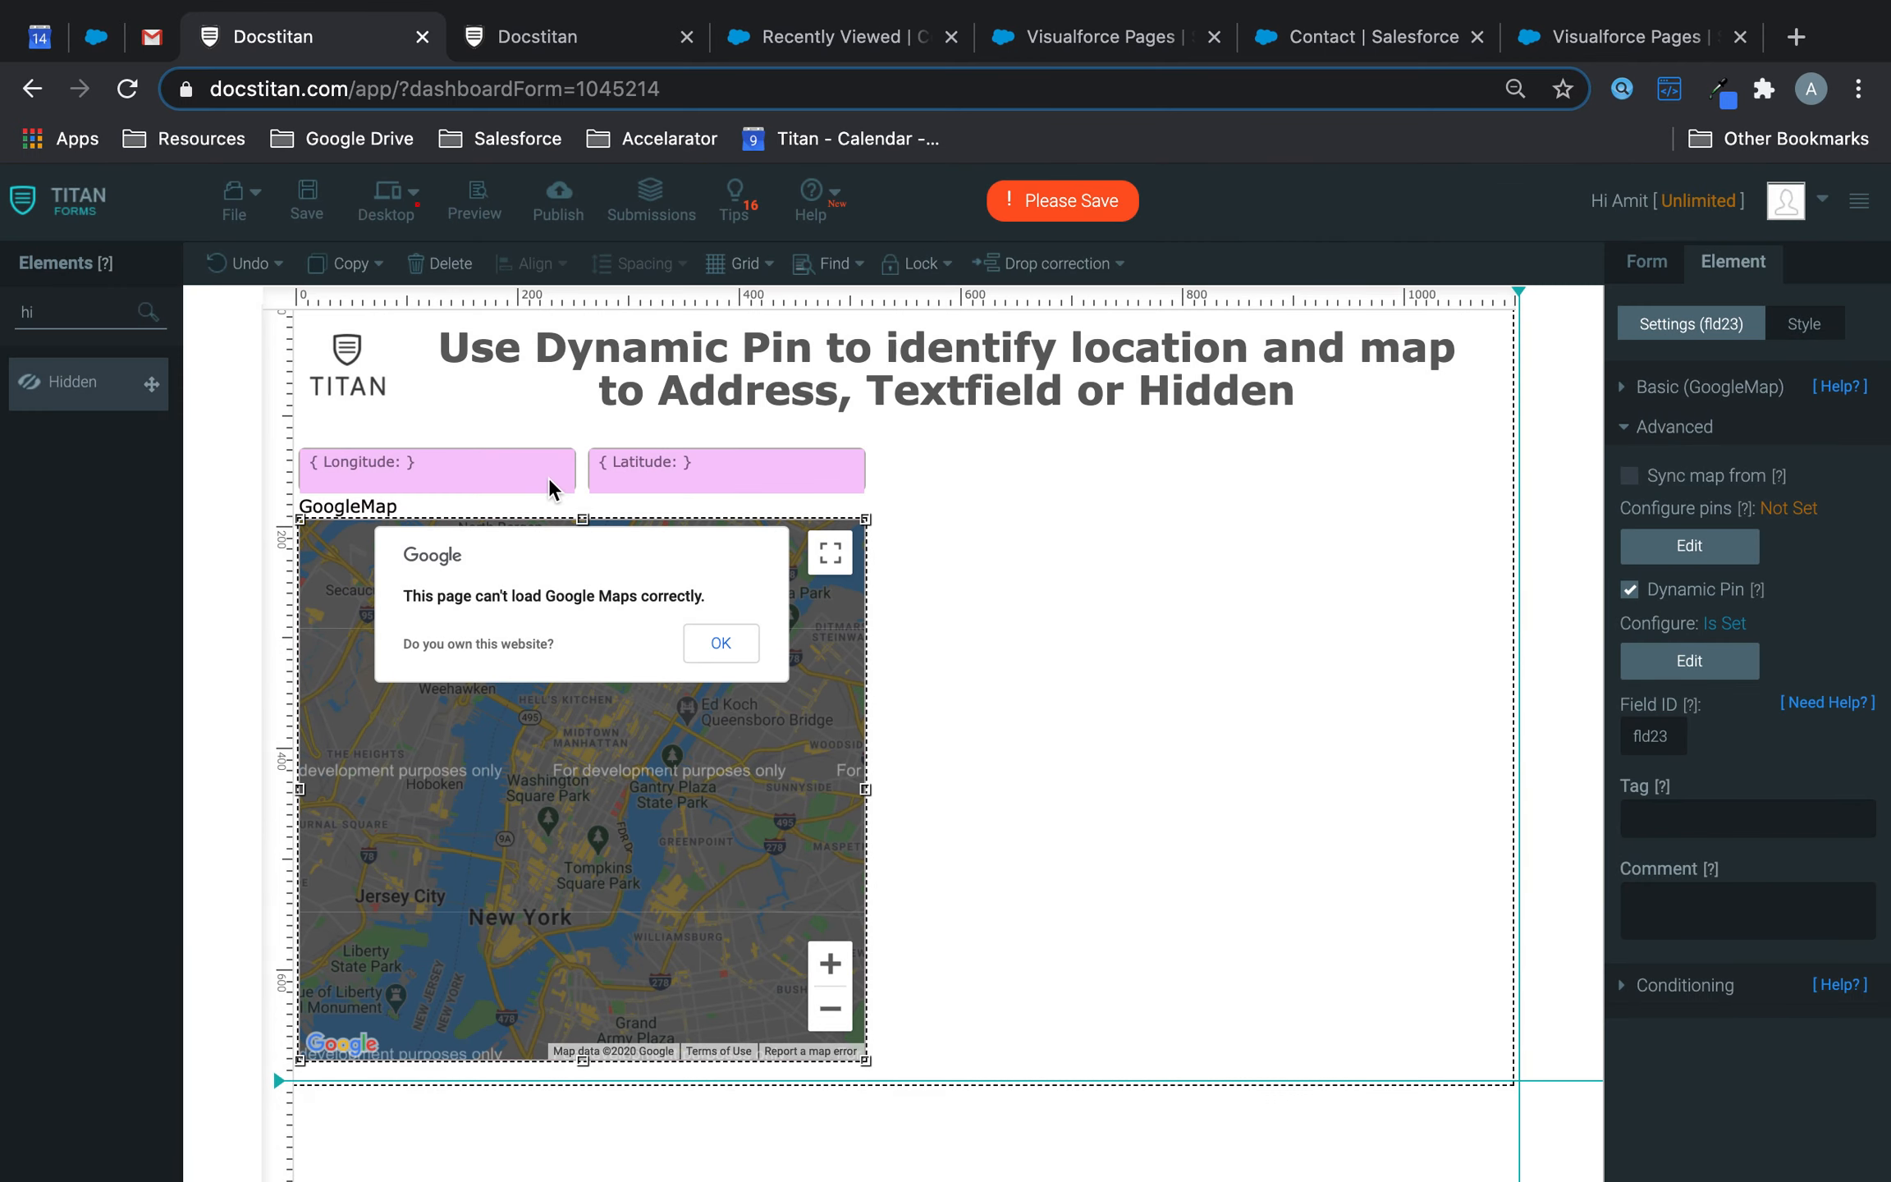
{"action": "left_click", "coordinate": [548, 477]}
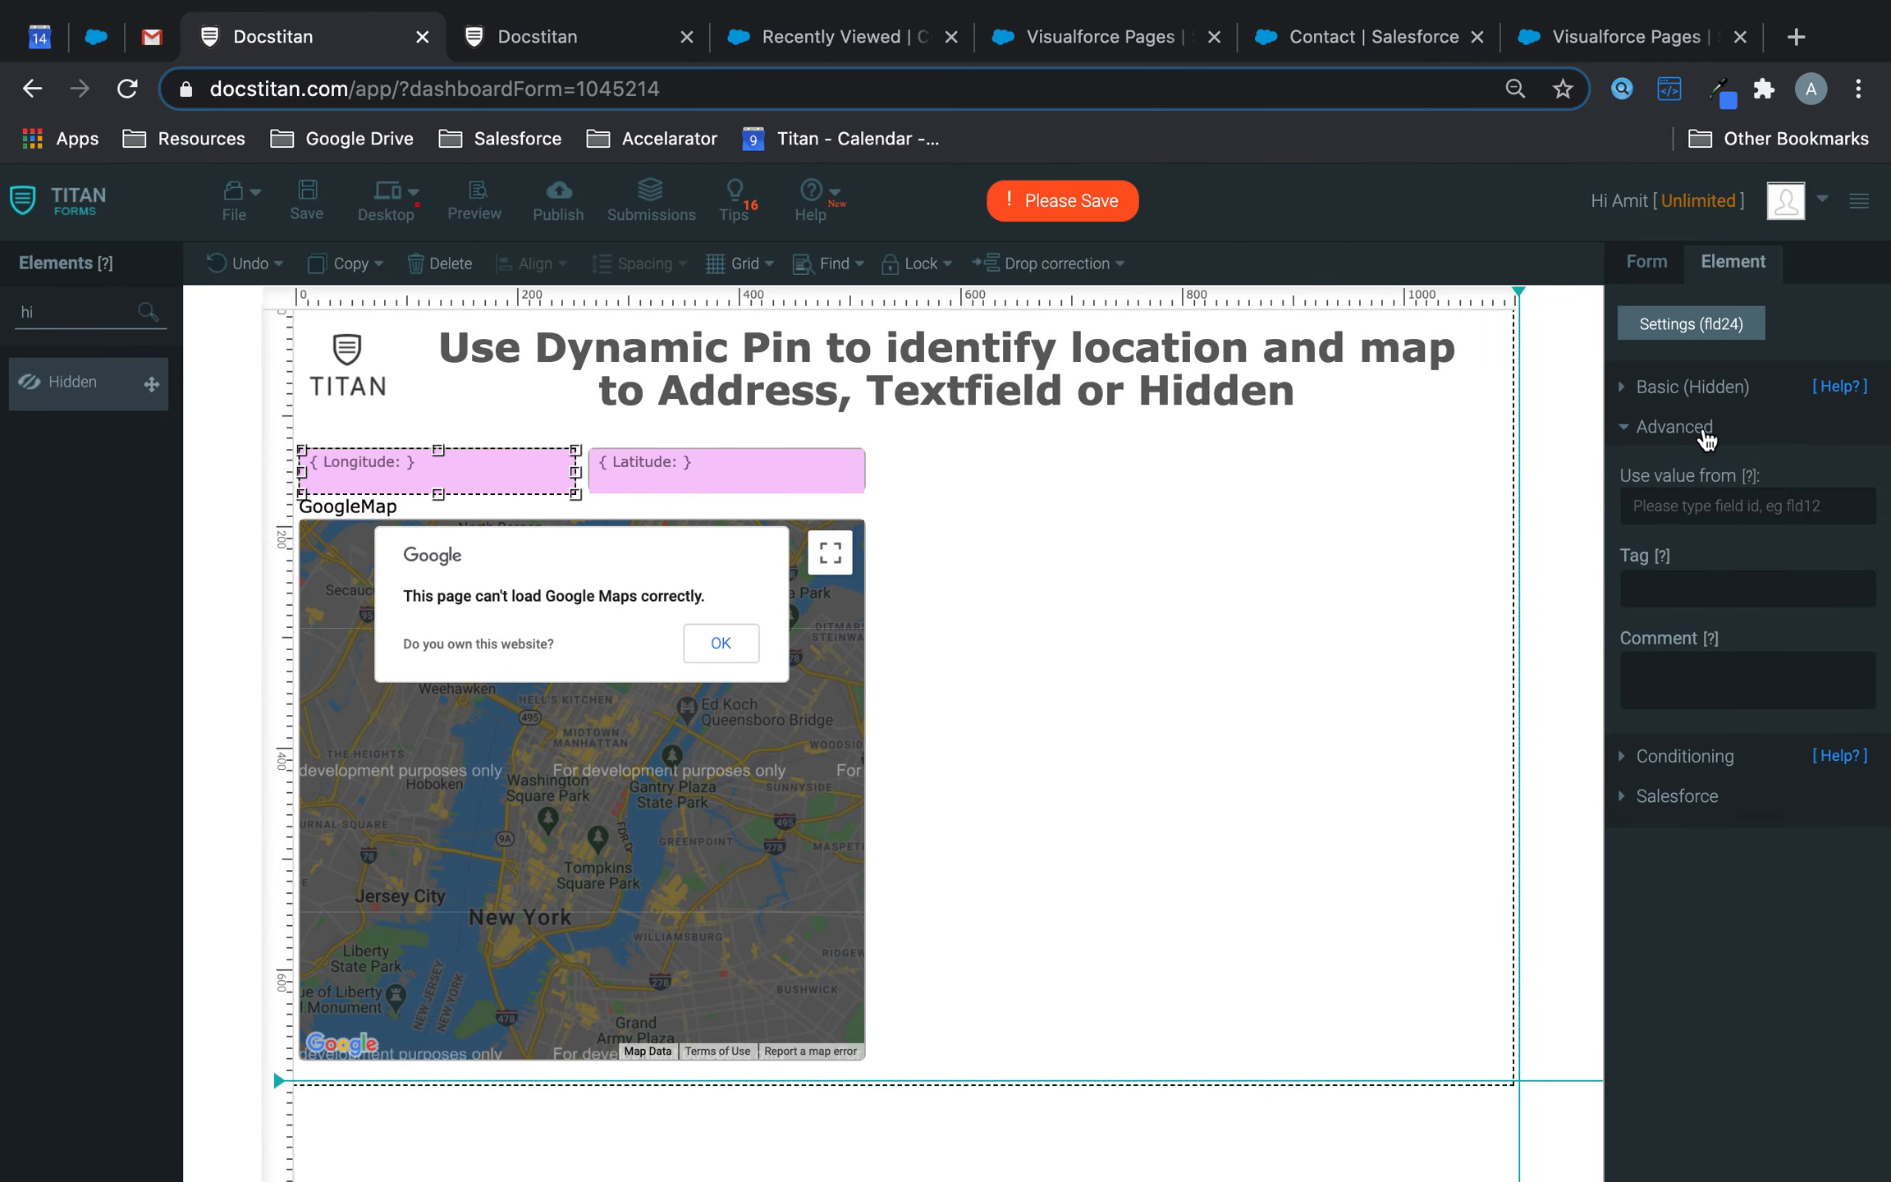
- Set Longitude's system value to pos_longitude and Latitude's to pos_latitude
{"action": "left_click", "coordinate": [1703, 388]}
{"action": "left_click", "coordinate": [1710, 620]}
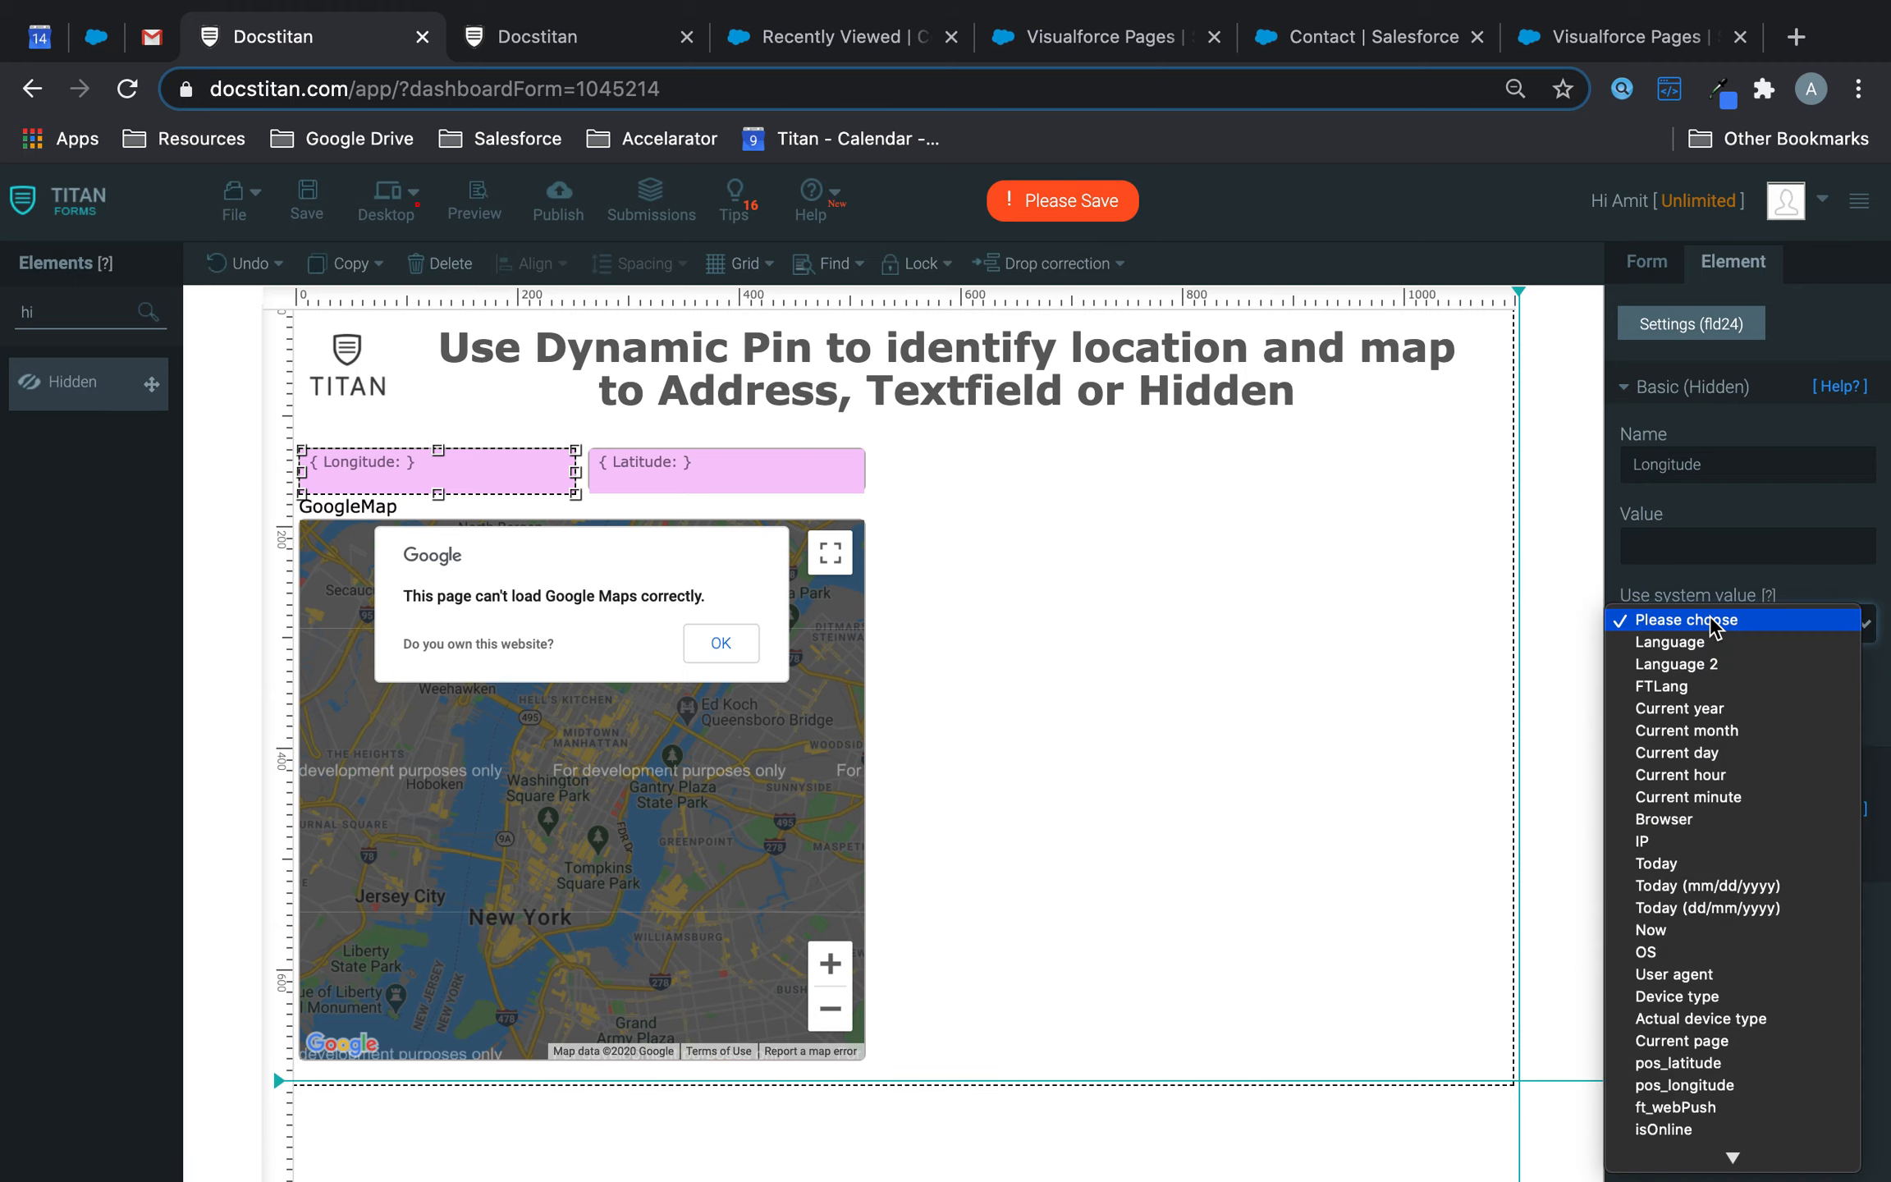
{"action": "left_click", "coordinate": [1682, 1084]}
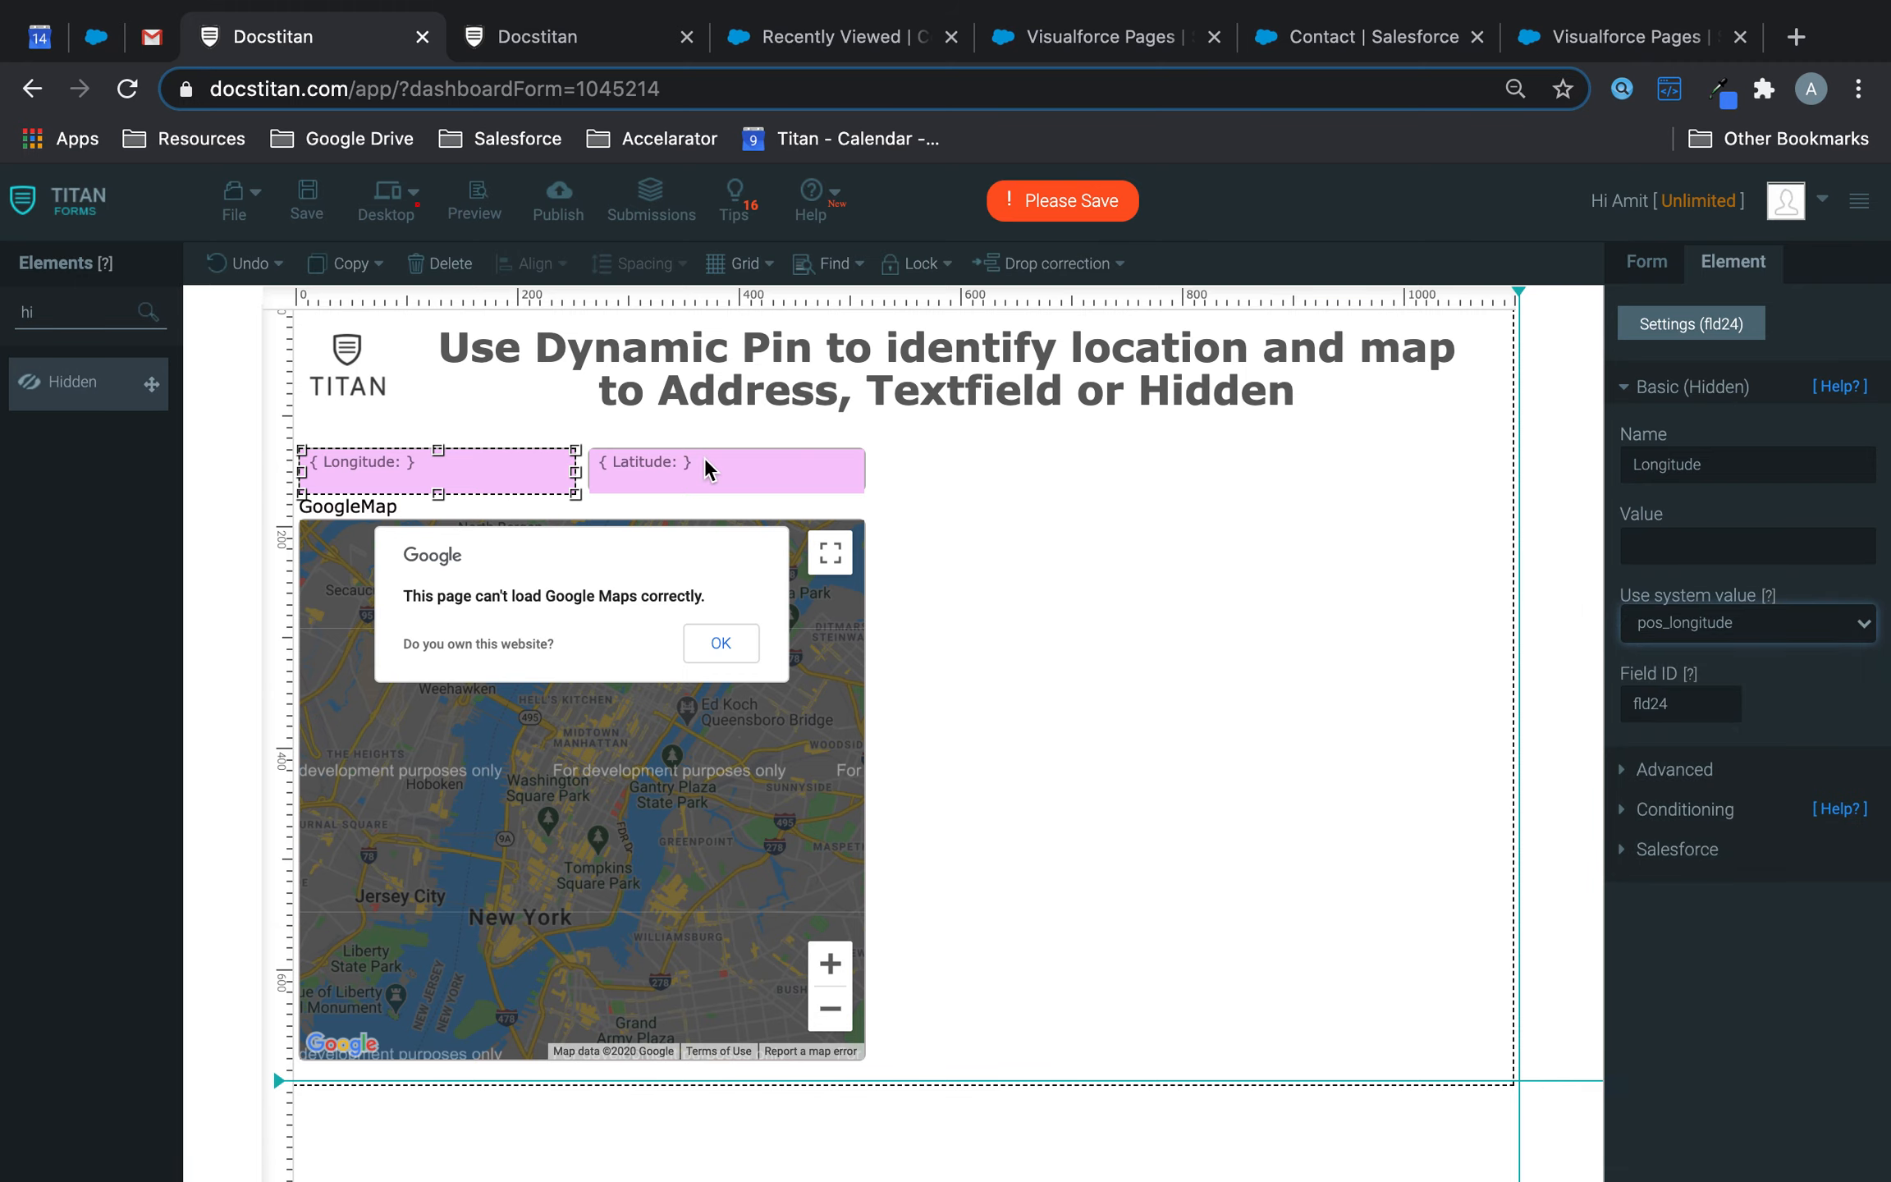
{"action": "left_click", "coordinate": [705, 456]}
{"action": "left_click", "coordinate": [1730, 624]}
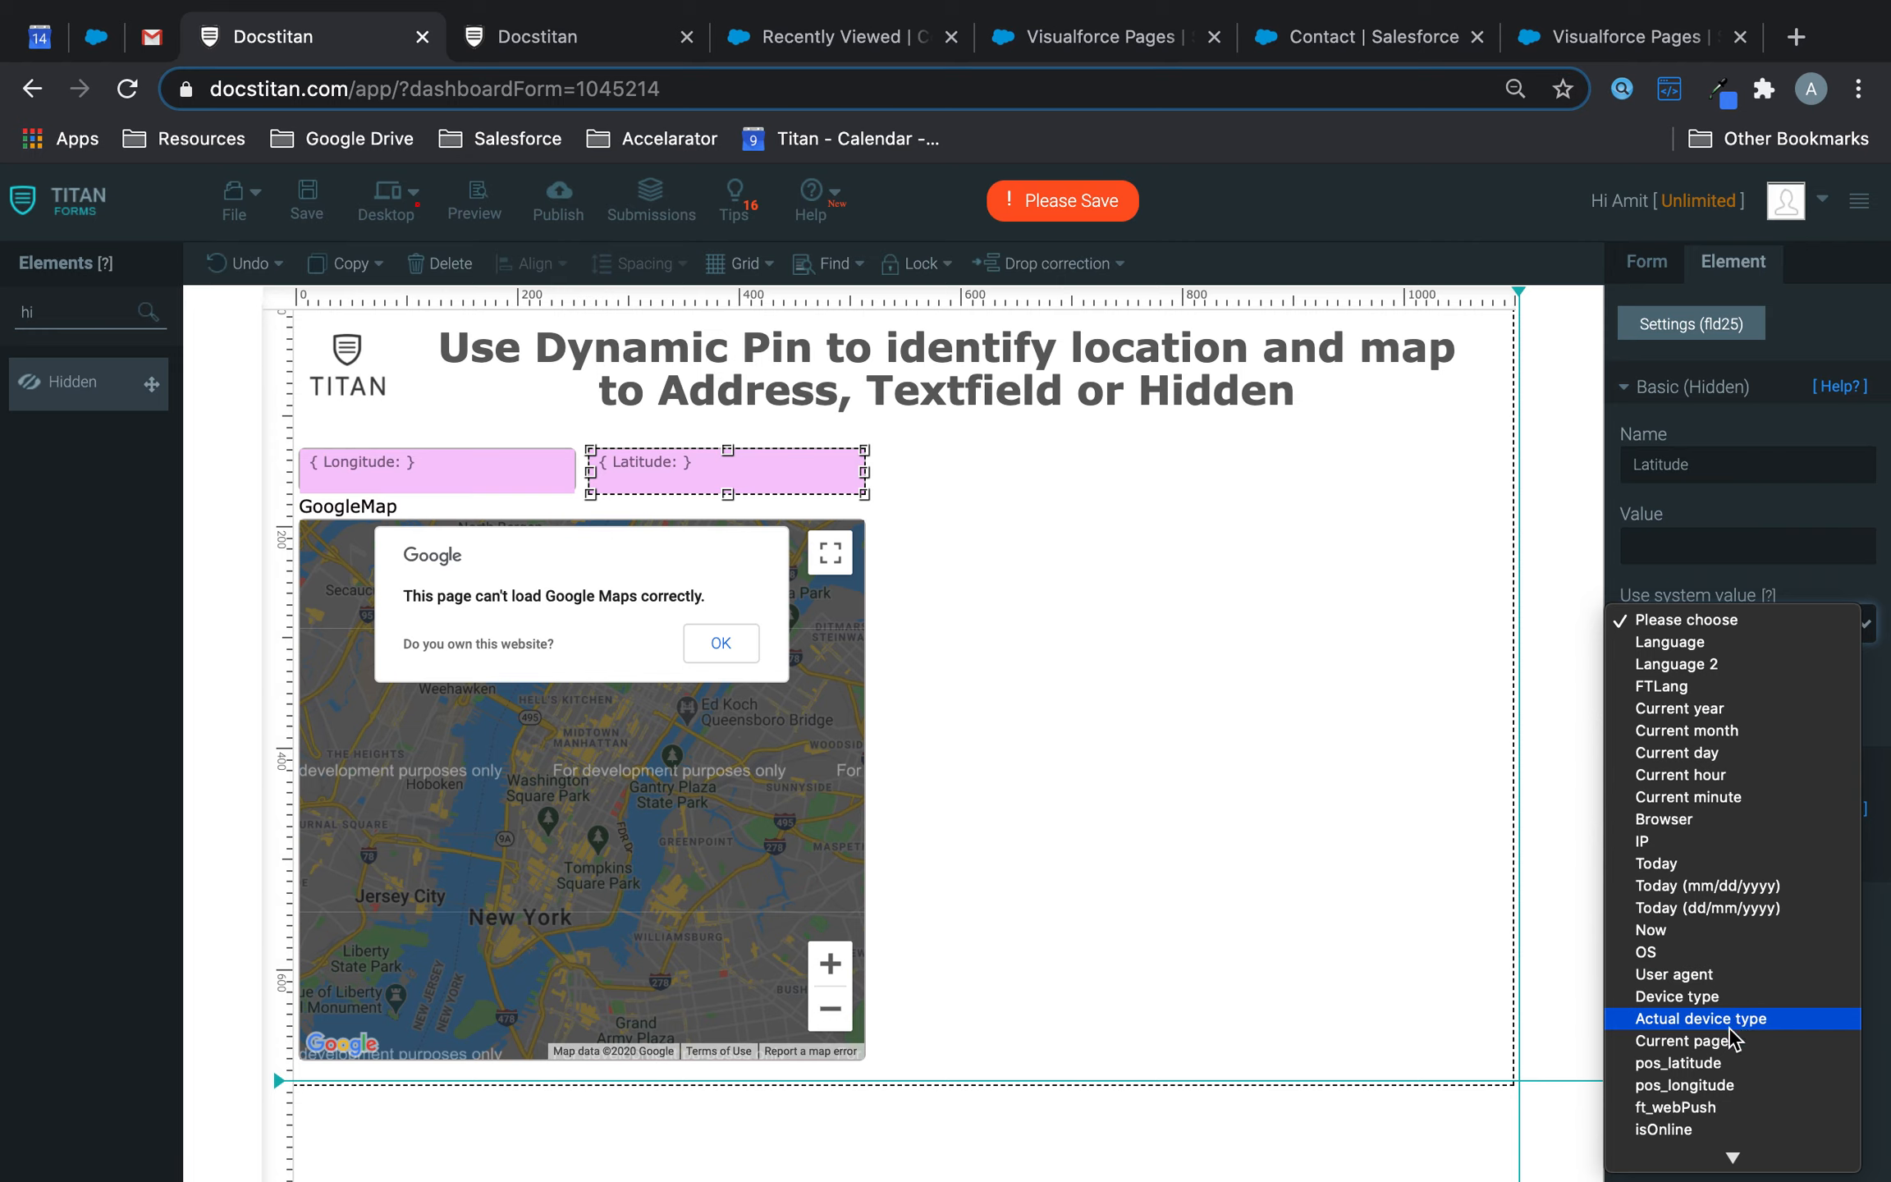
{"action": "left_click", "coordinate": [1712, 1060]}
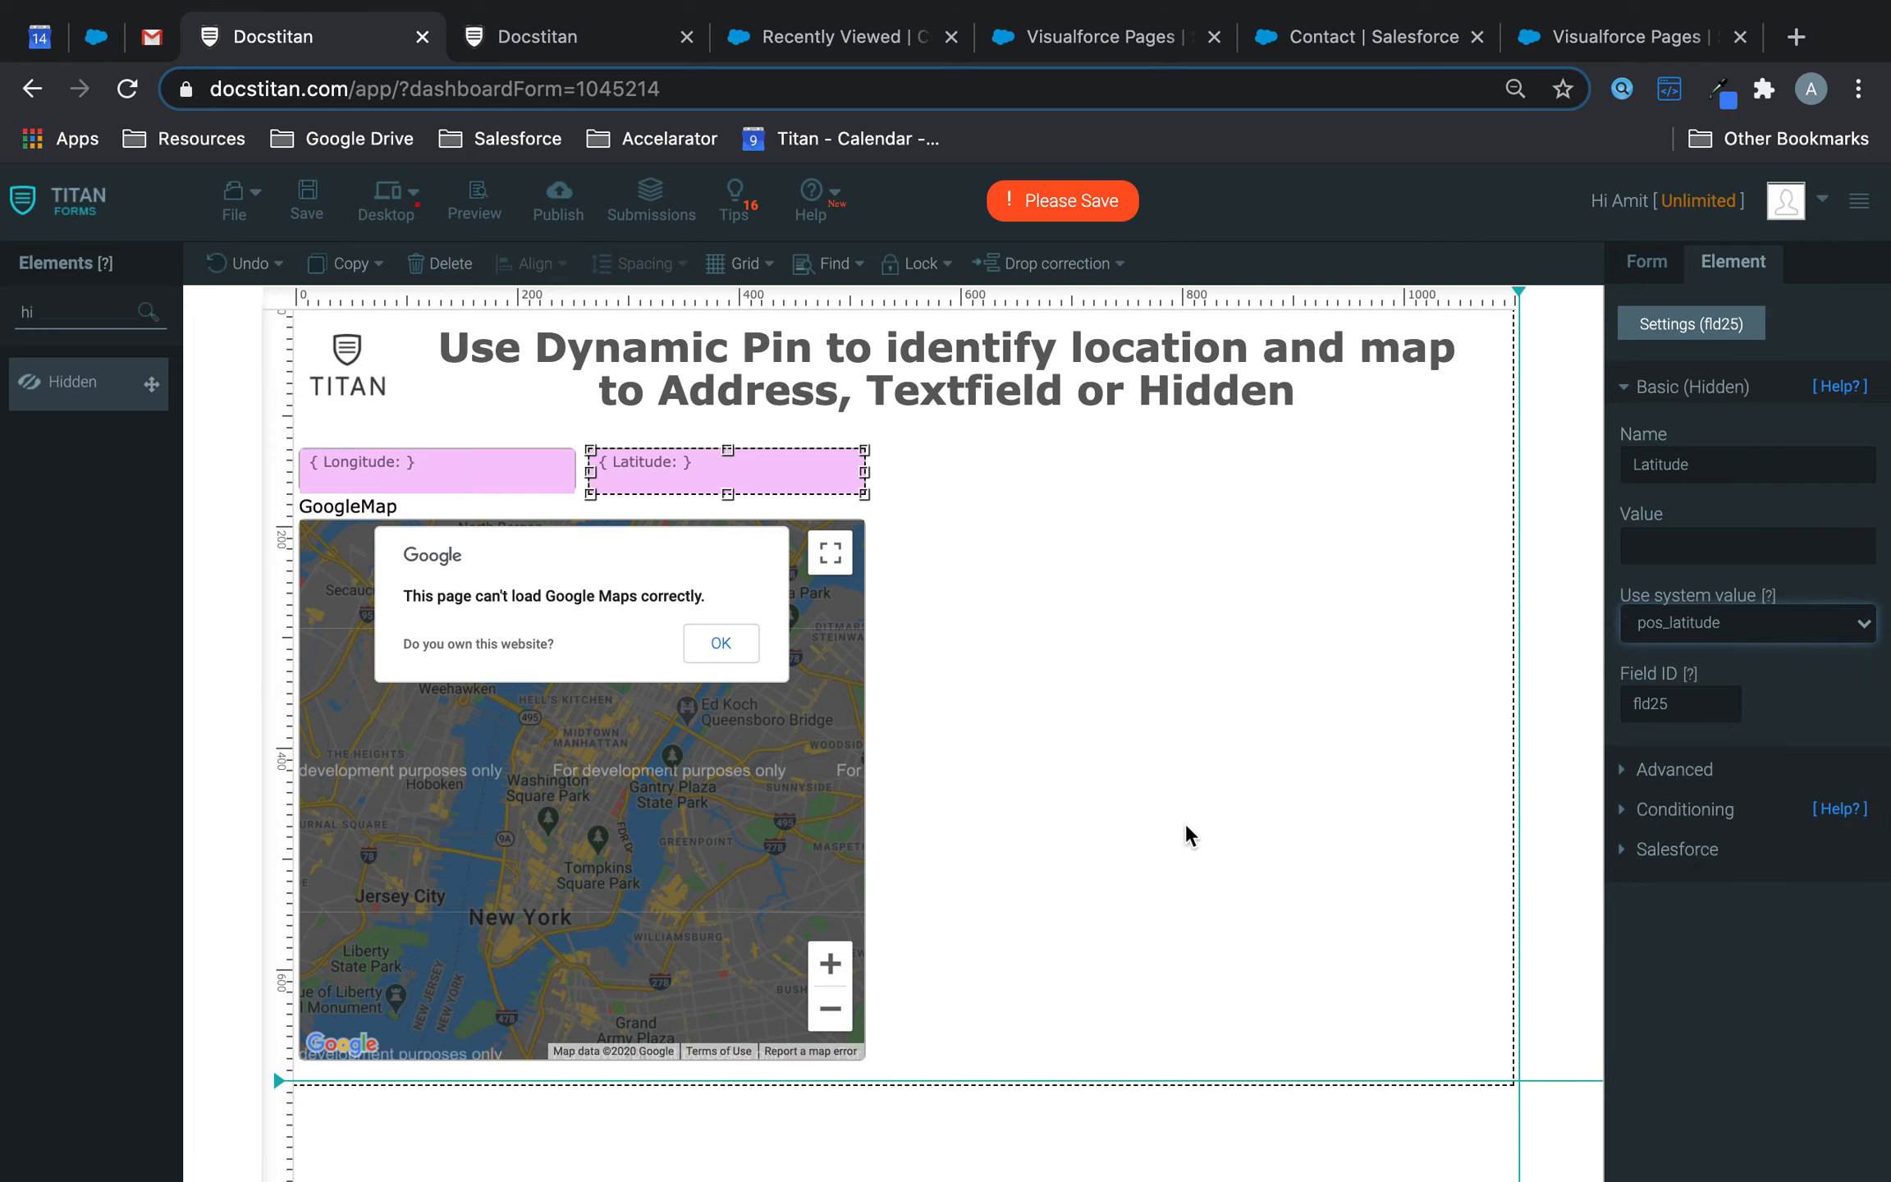
- Save the form and add another hidden field, enlarging it into a big box
{"action": "left_click", "coordinate": [318, 207]}
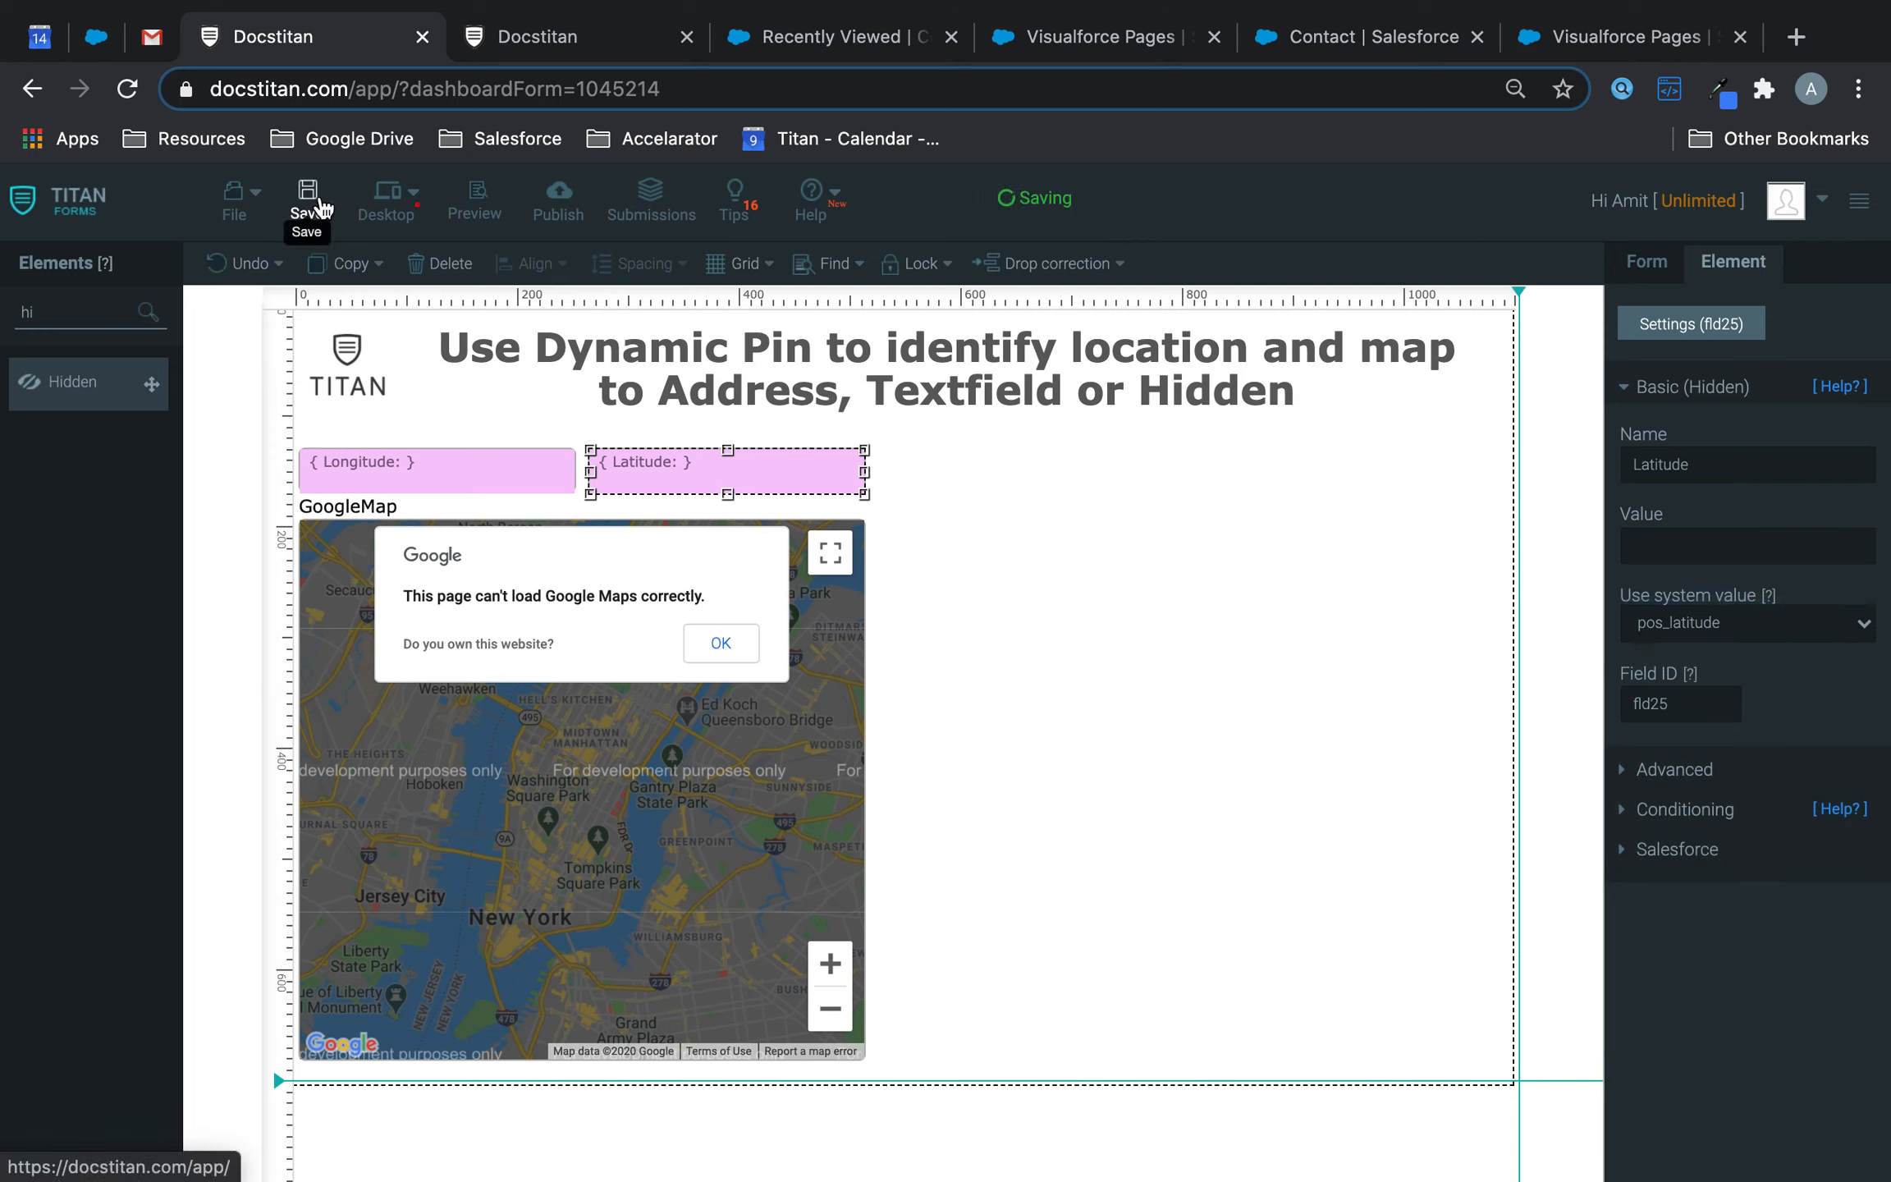
{"action": "left_click_drag", "start_coordinate": [82, 382], "coordinate": [994, 541]}
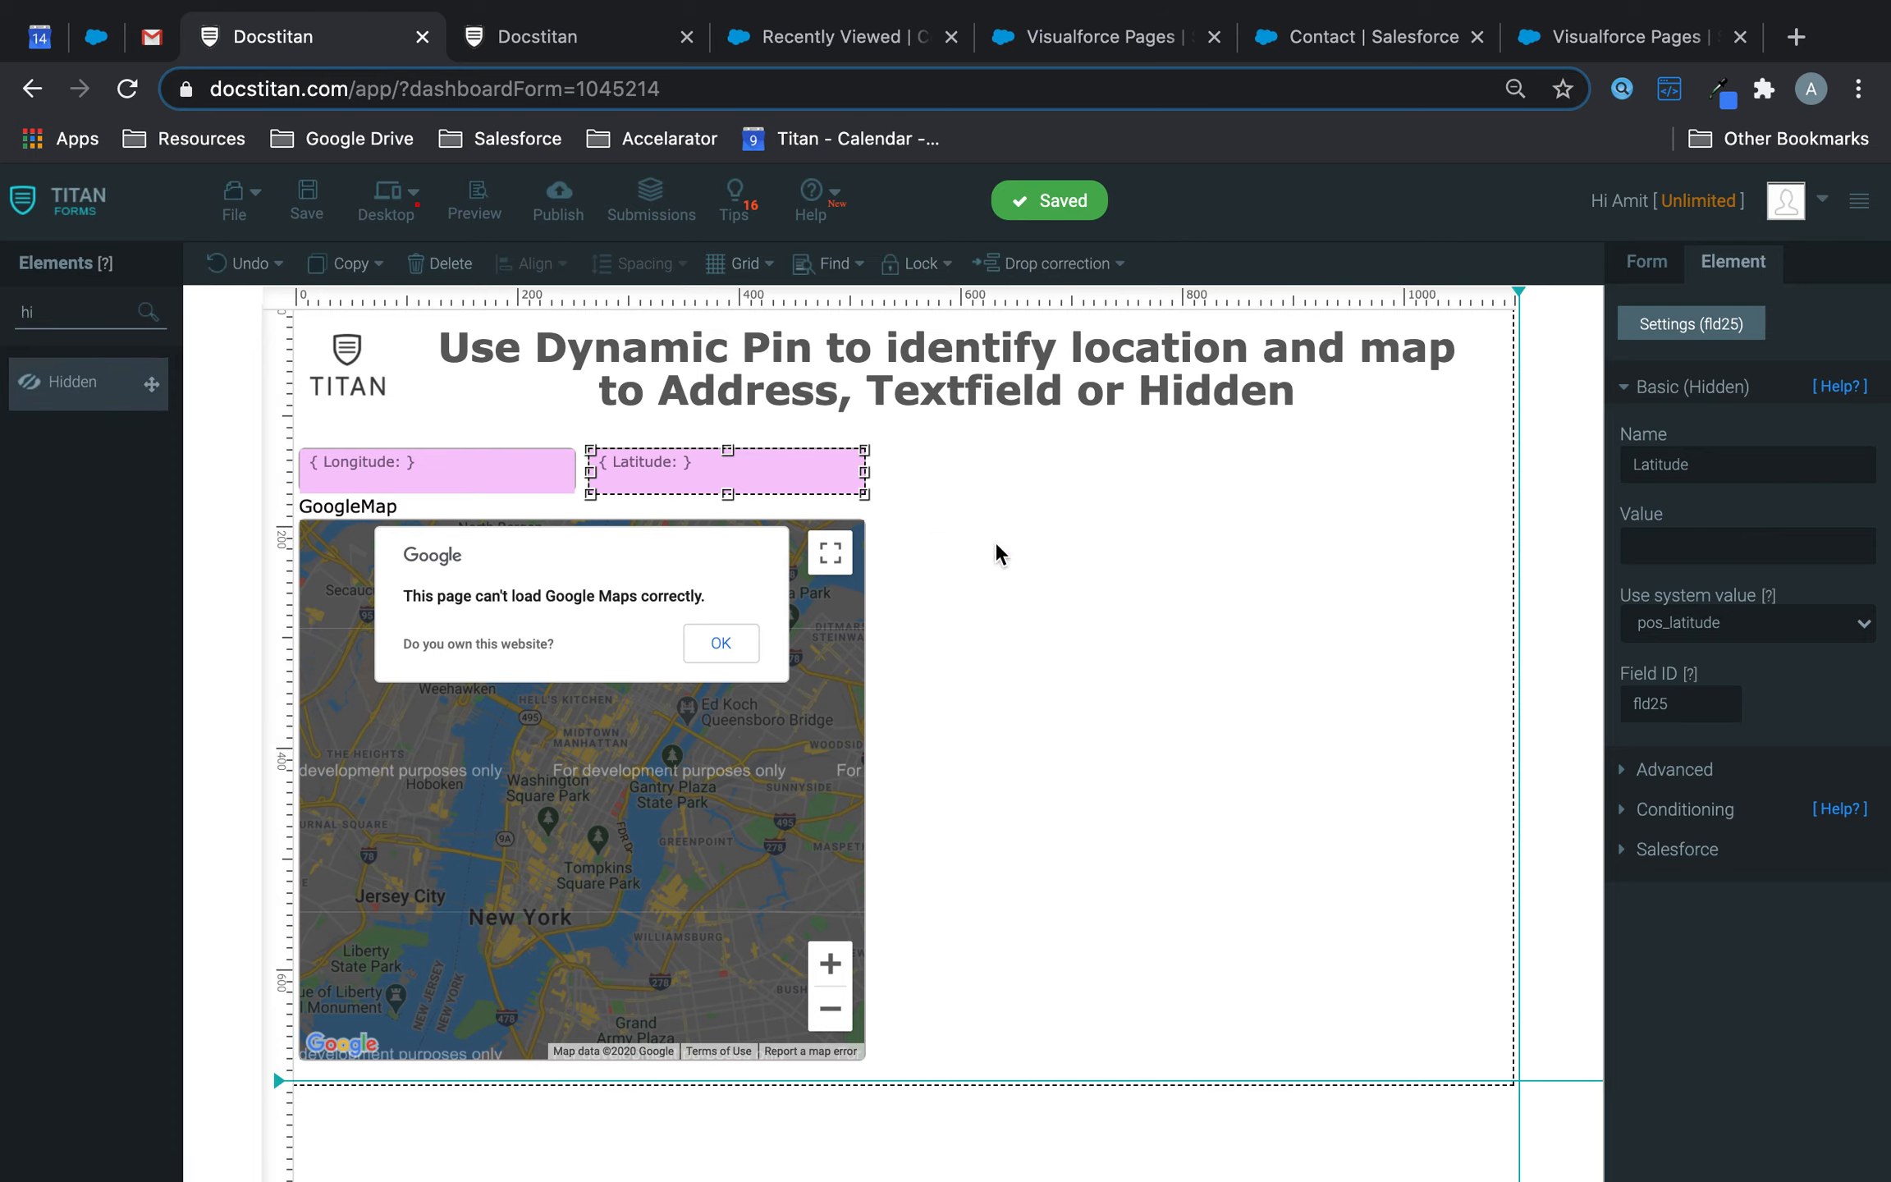
{"action": "left_click_drag", "start_coordinate": [1189, 547], "coordinate": [1476, 669]}
- Move the new hidden field beside the map and name it 'Address Hidden'
{"action": "mouse_move", "coordinate": [1377, 587]}
{"action": "left_mouse_down"}
{"action": "mouse_move", "coordinate": [1350, 579]}
{"action": "mouse_move", "coordinate": [1356, 548]}
{"action": "mouse_move", "coordinate": [1372, 554]}
{"action": "left_mouse_up"}
{"action": "triple_click", "coordinate": [1794, 462]}
{"action": "type", "text": "Address Hidden"}
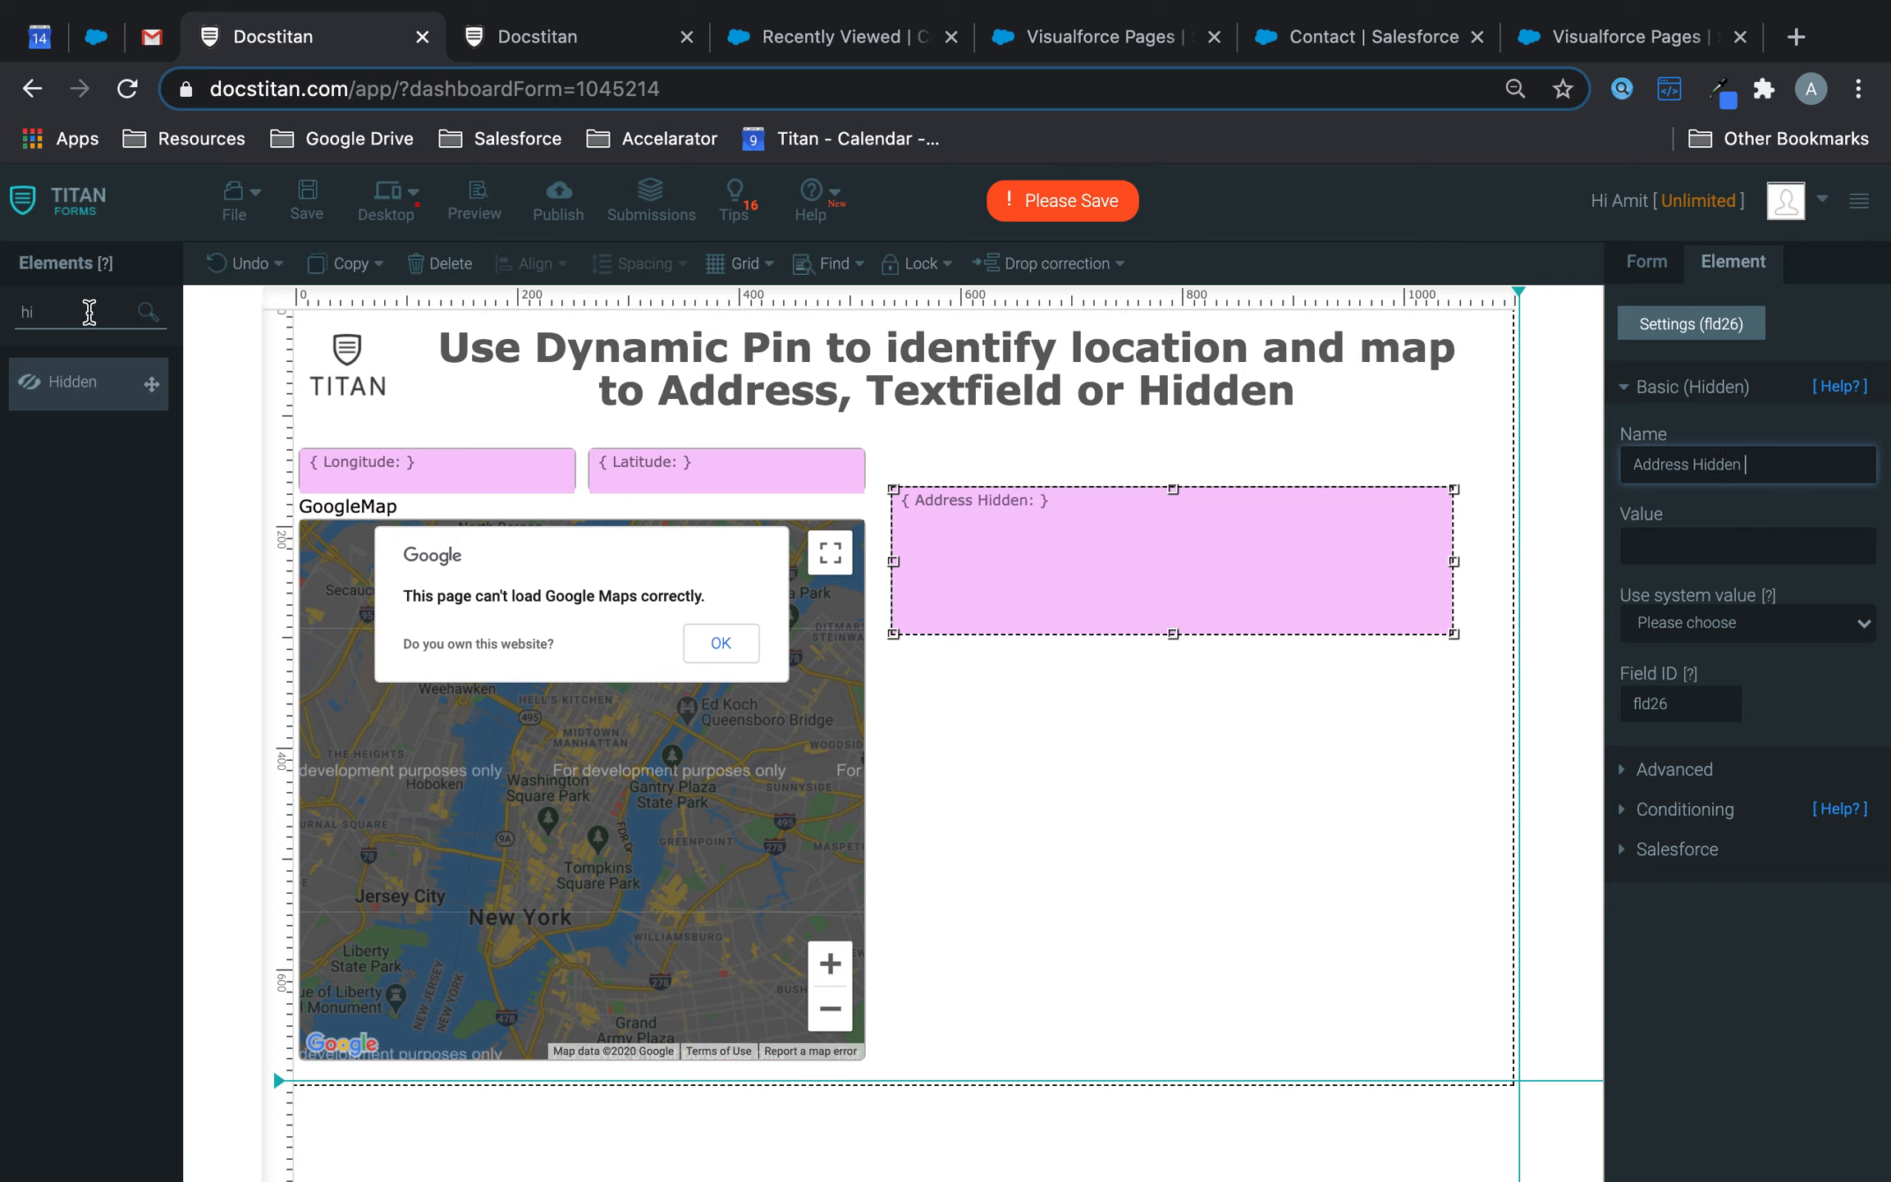
{"action": "triple_click", "coordinate": [89, 312]}
- Add a wider, taller text box labelled 'Address Textbox' below the hidden address field
{"action": "type", "text": "text"}
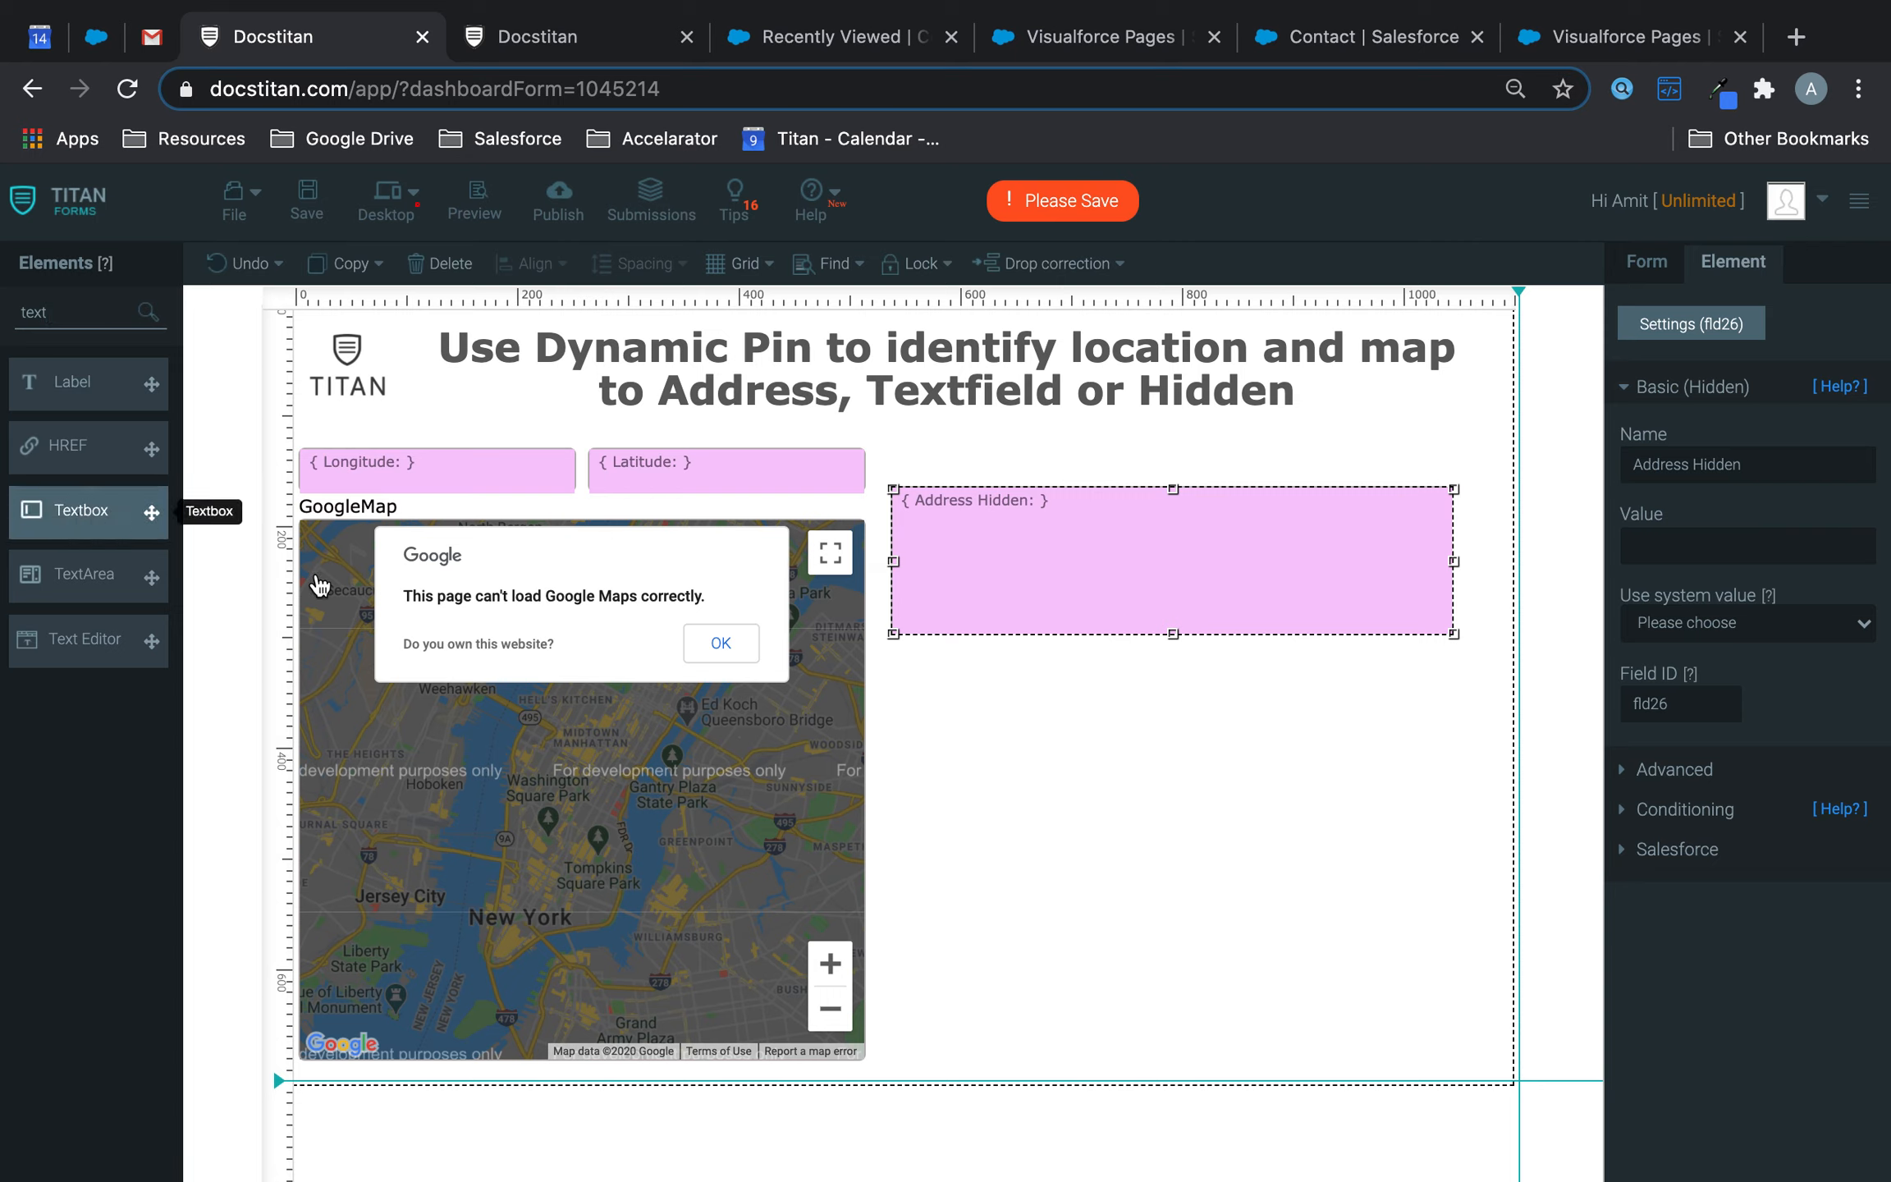
{"action": "left_click_drag", "start_coordinate": [82, 510], "coordinate": [955, 661]}
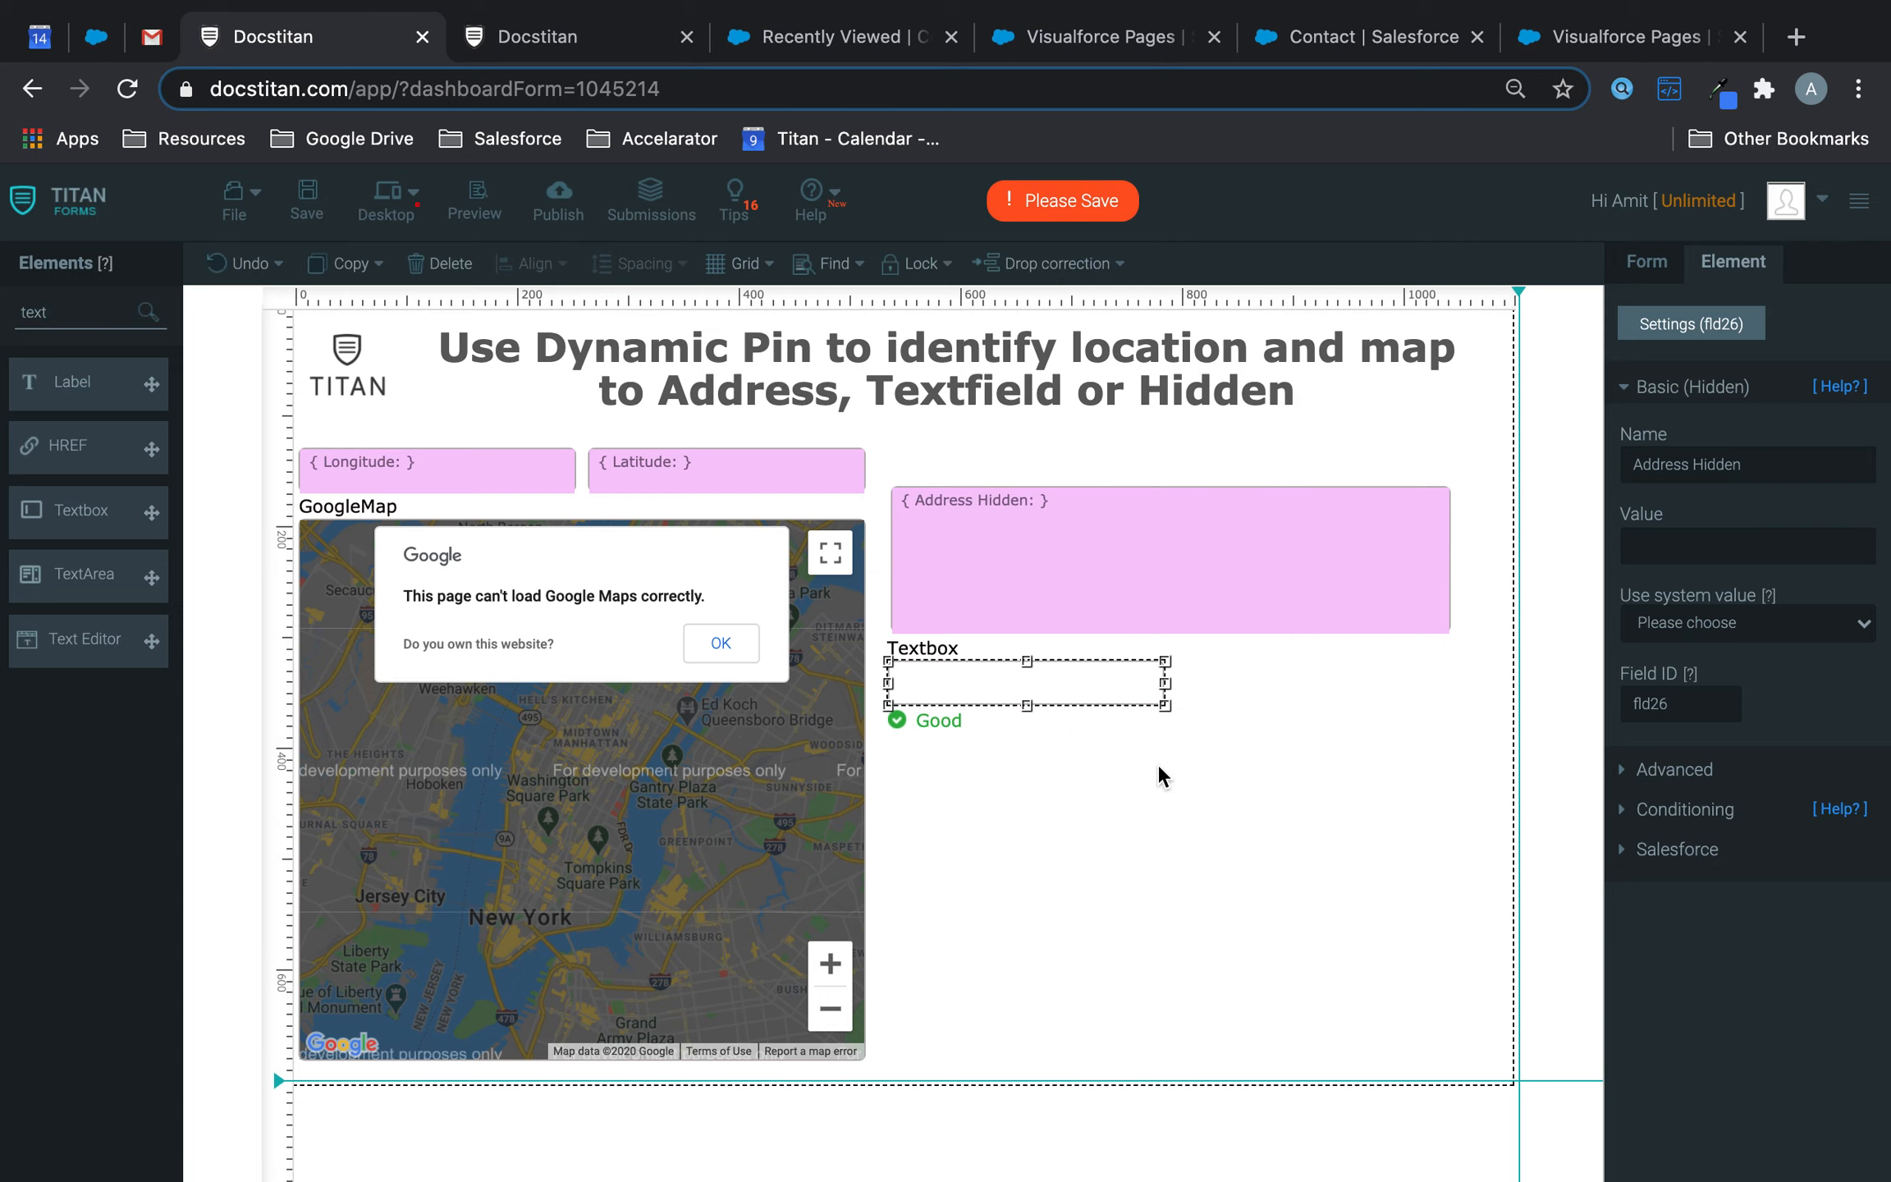
{"action": "left_click_drag", "start_coordinate": [1262, 753], "coordinate": [1457, 810]}
{"action": "double_click", "coordinate": [1660, 465]}
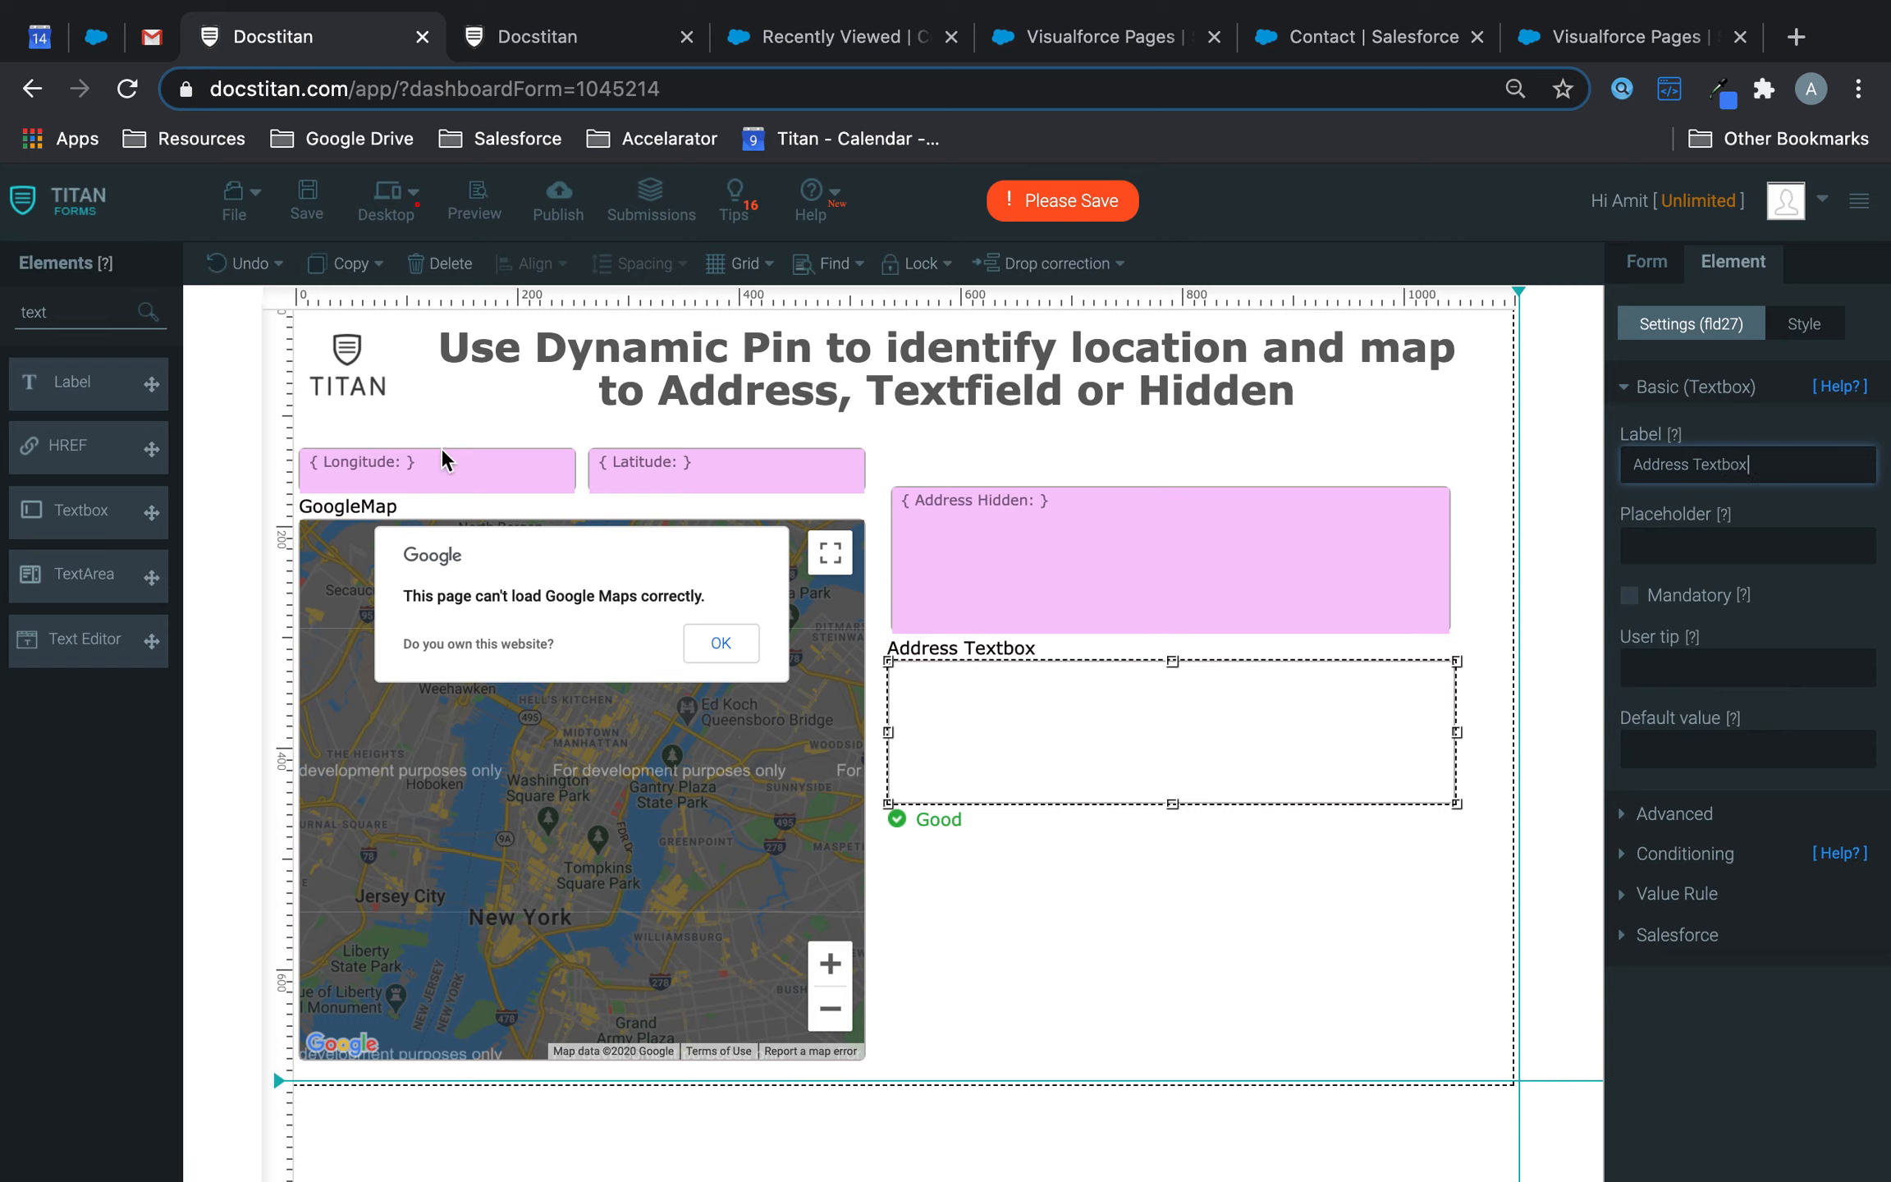
- Place an Address block below the Address Textbox and save the form
{"action": "double_click", "coordinate": [69, 312]}
{"action": "type", "text": "add"}
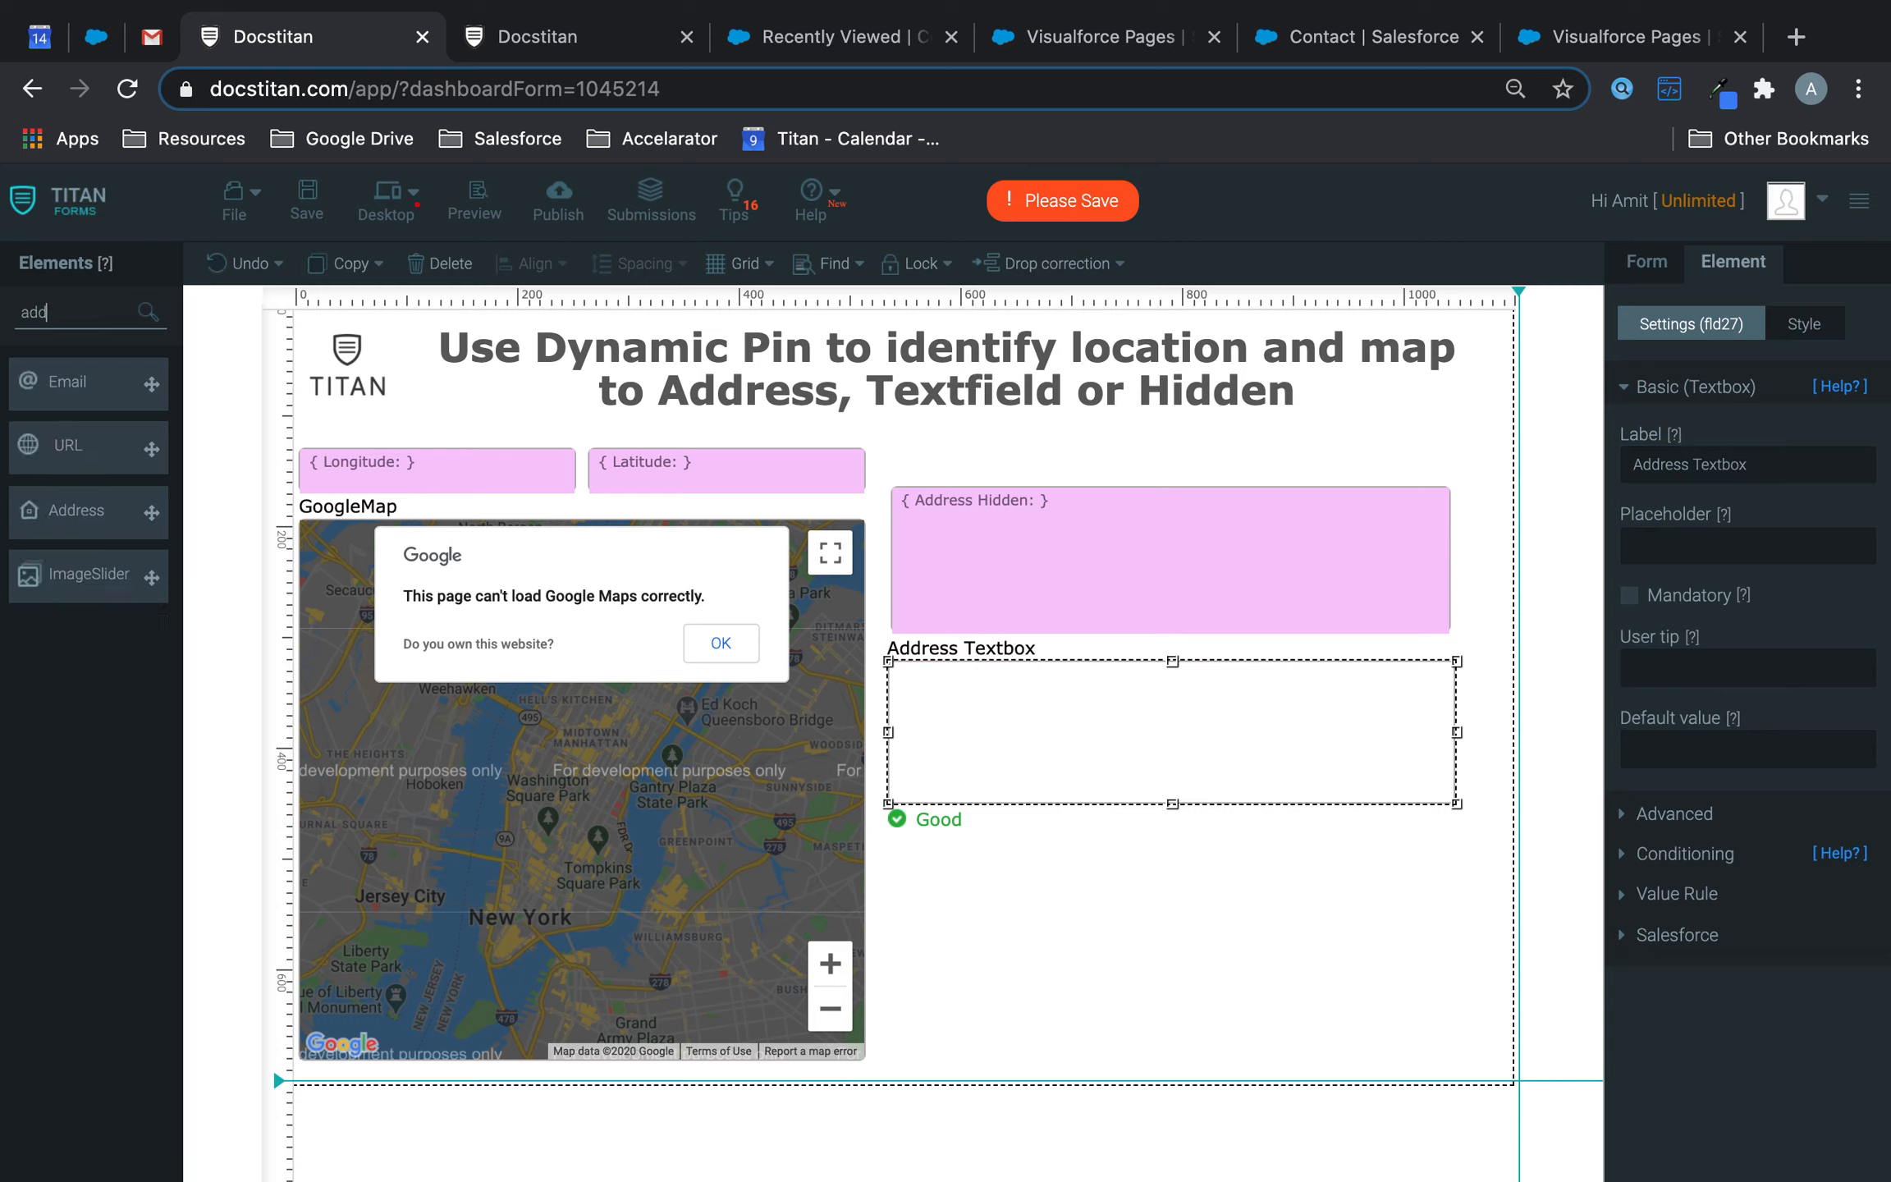
{"action": "left_click_drag", "start_coordinate": [151, 513], "coordinate": [941, 875]}
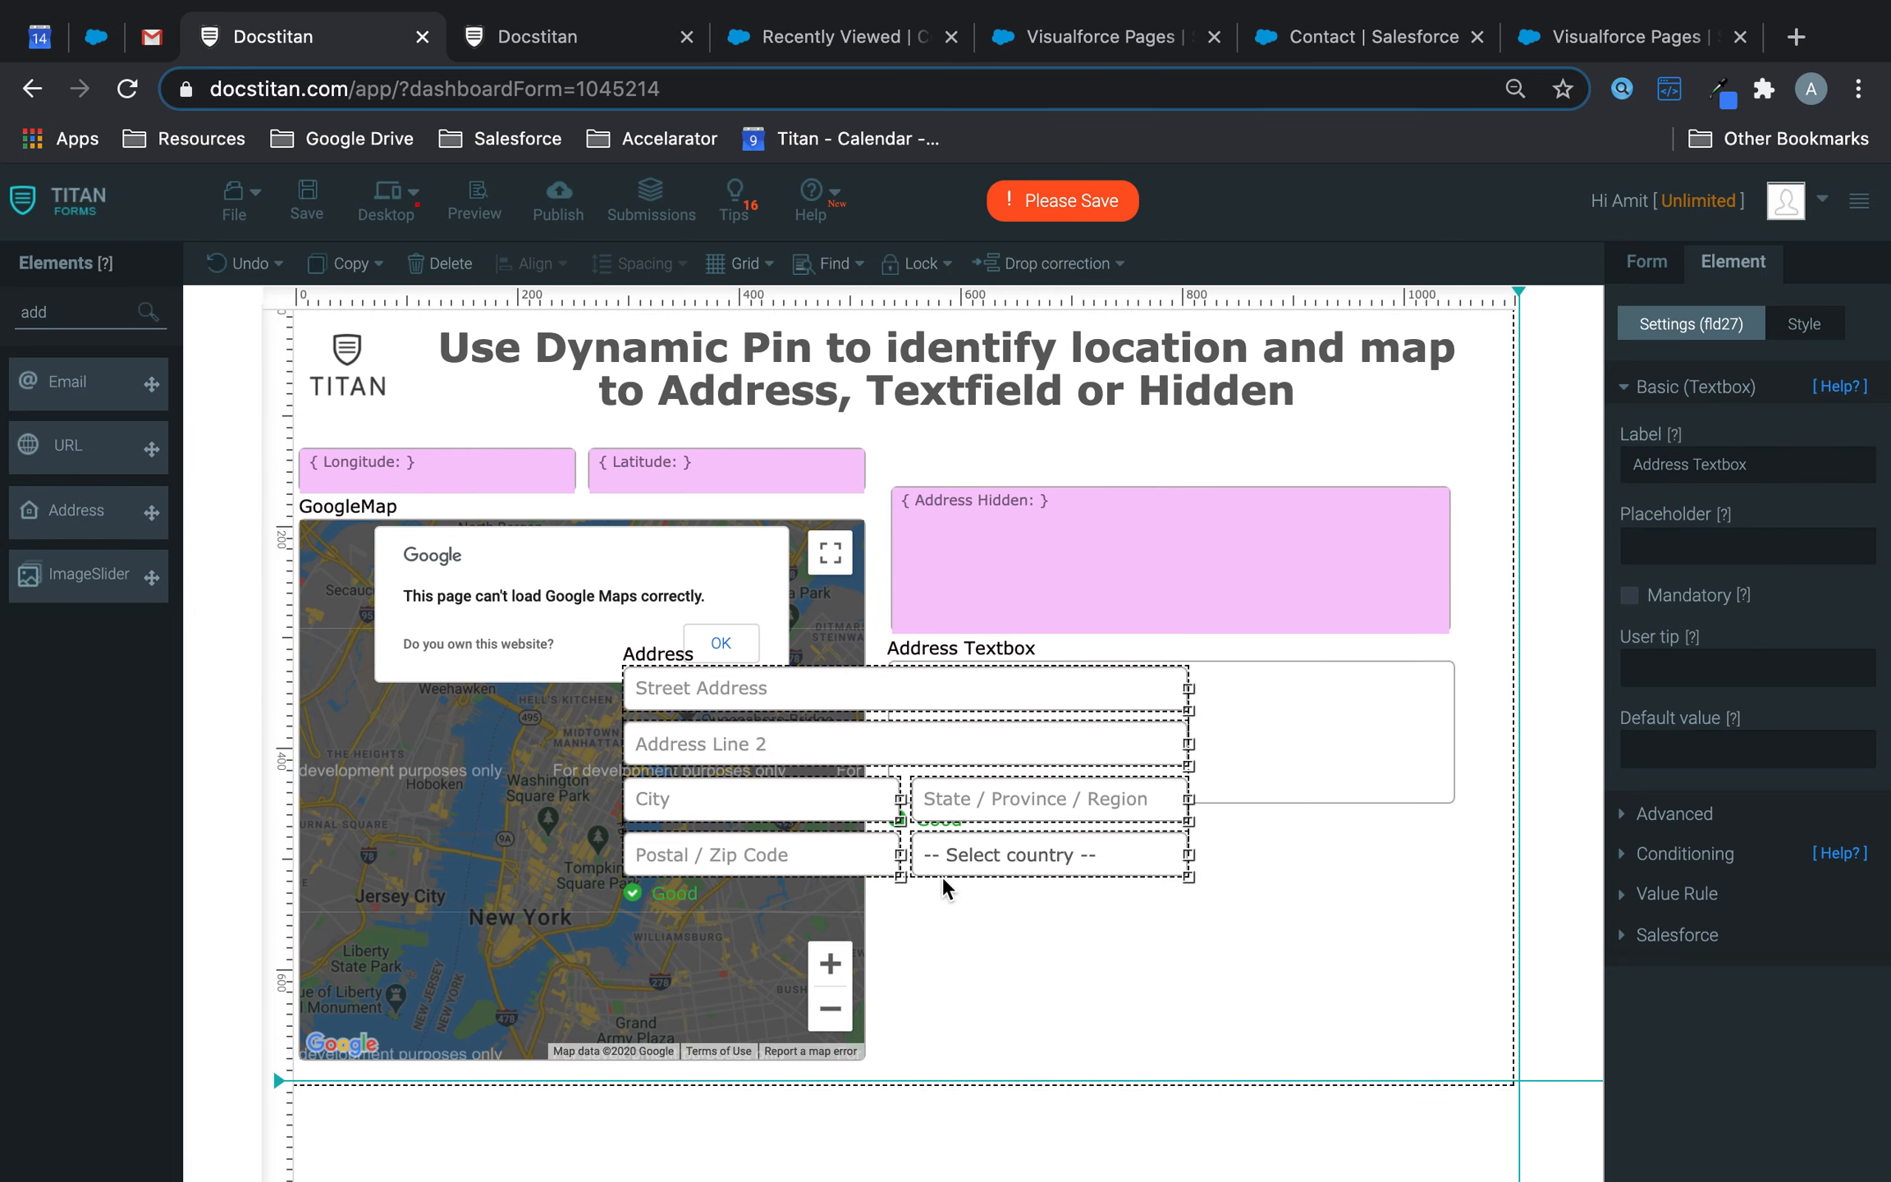
{"action": "left_click_drag", "start_coordinate": [989, 747], "coordinate": [1247, 931]}
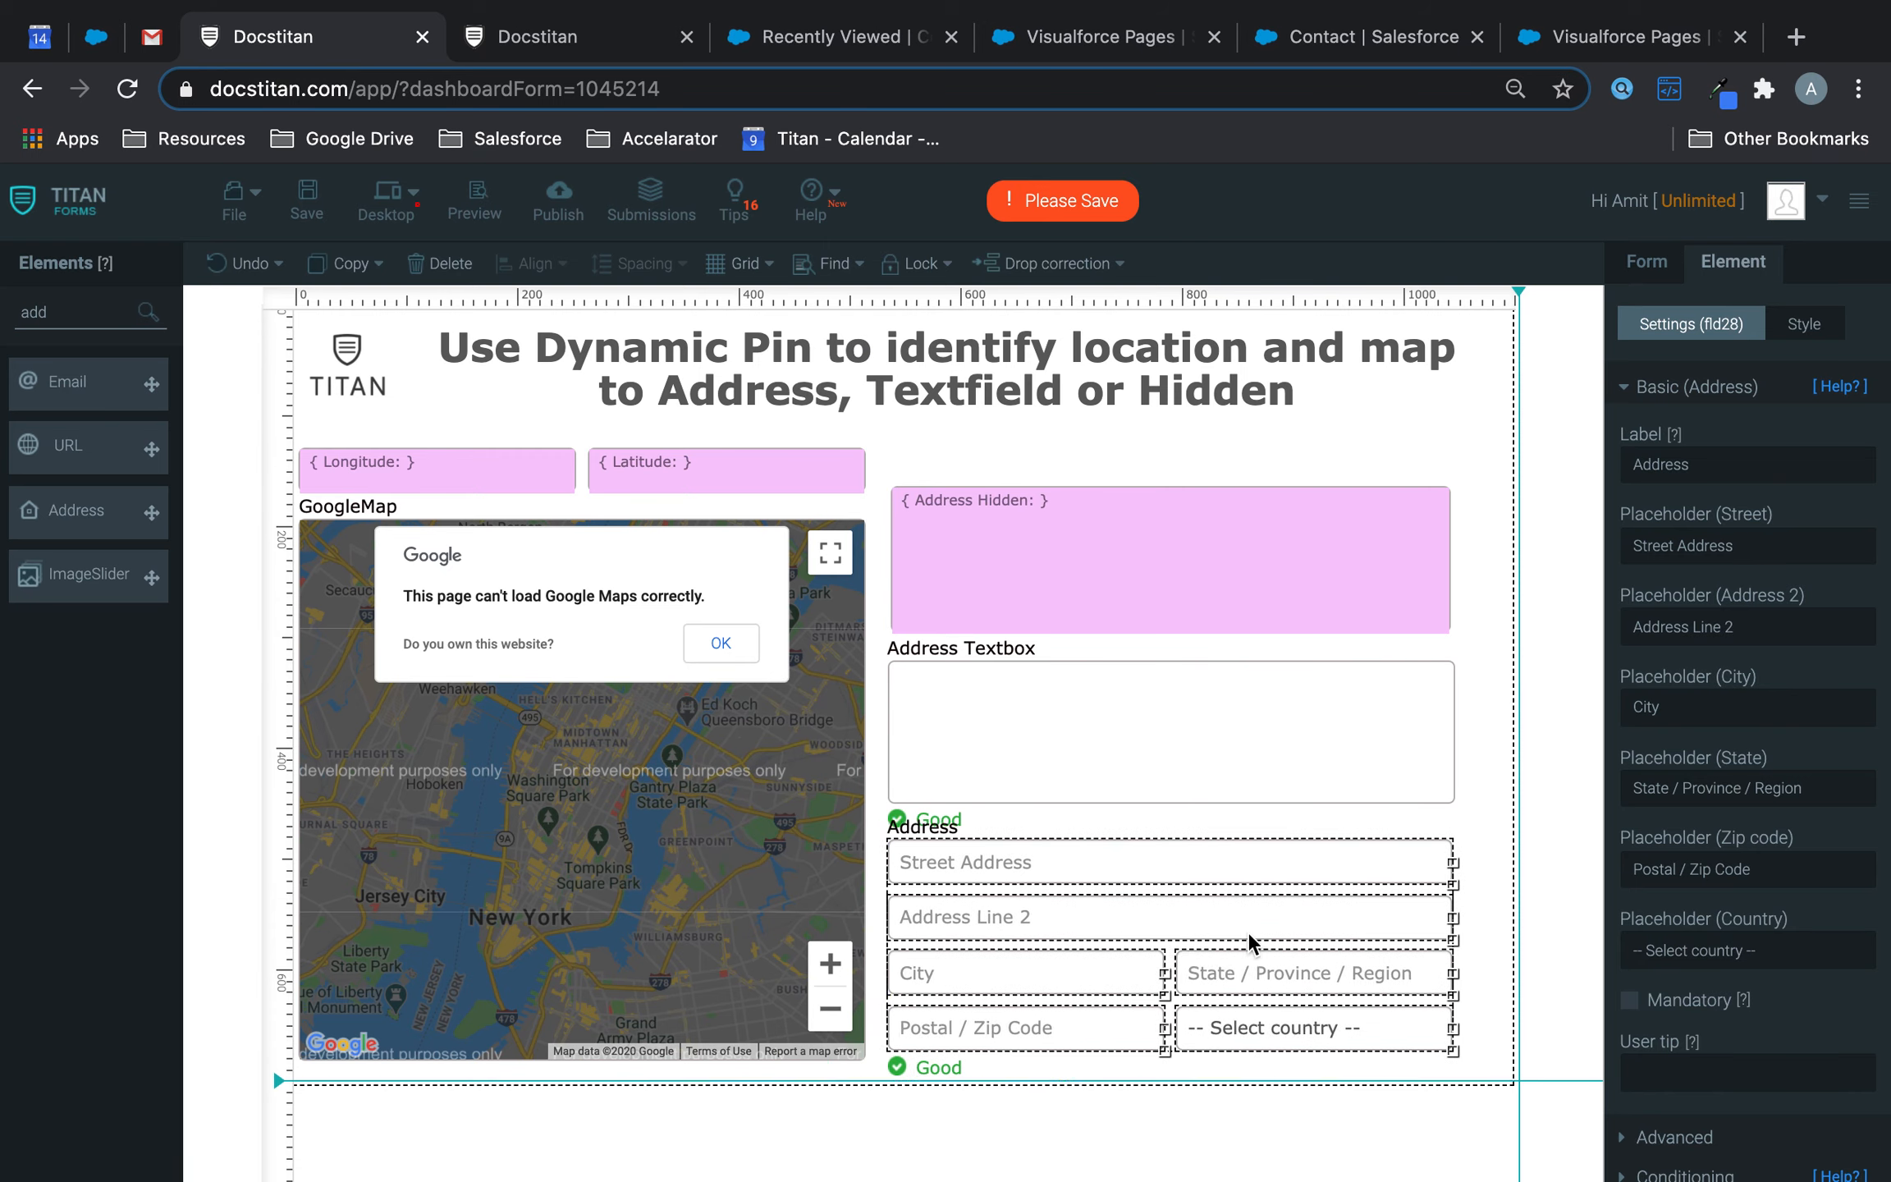
{"action": "left_click", "coordinate": [306, 195]}
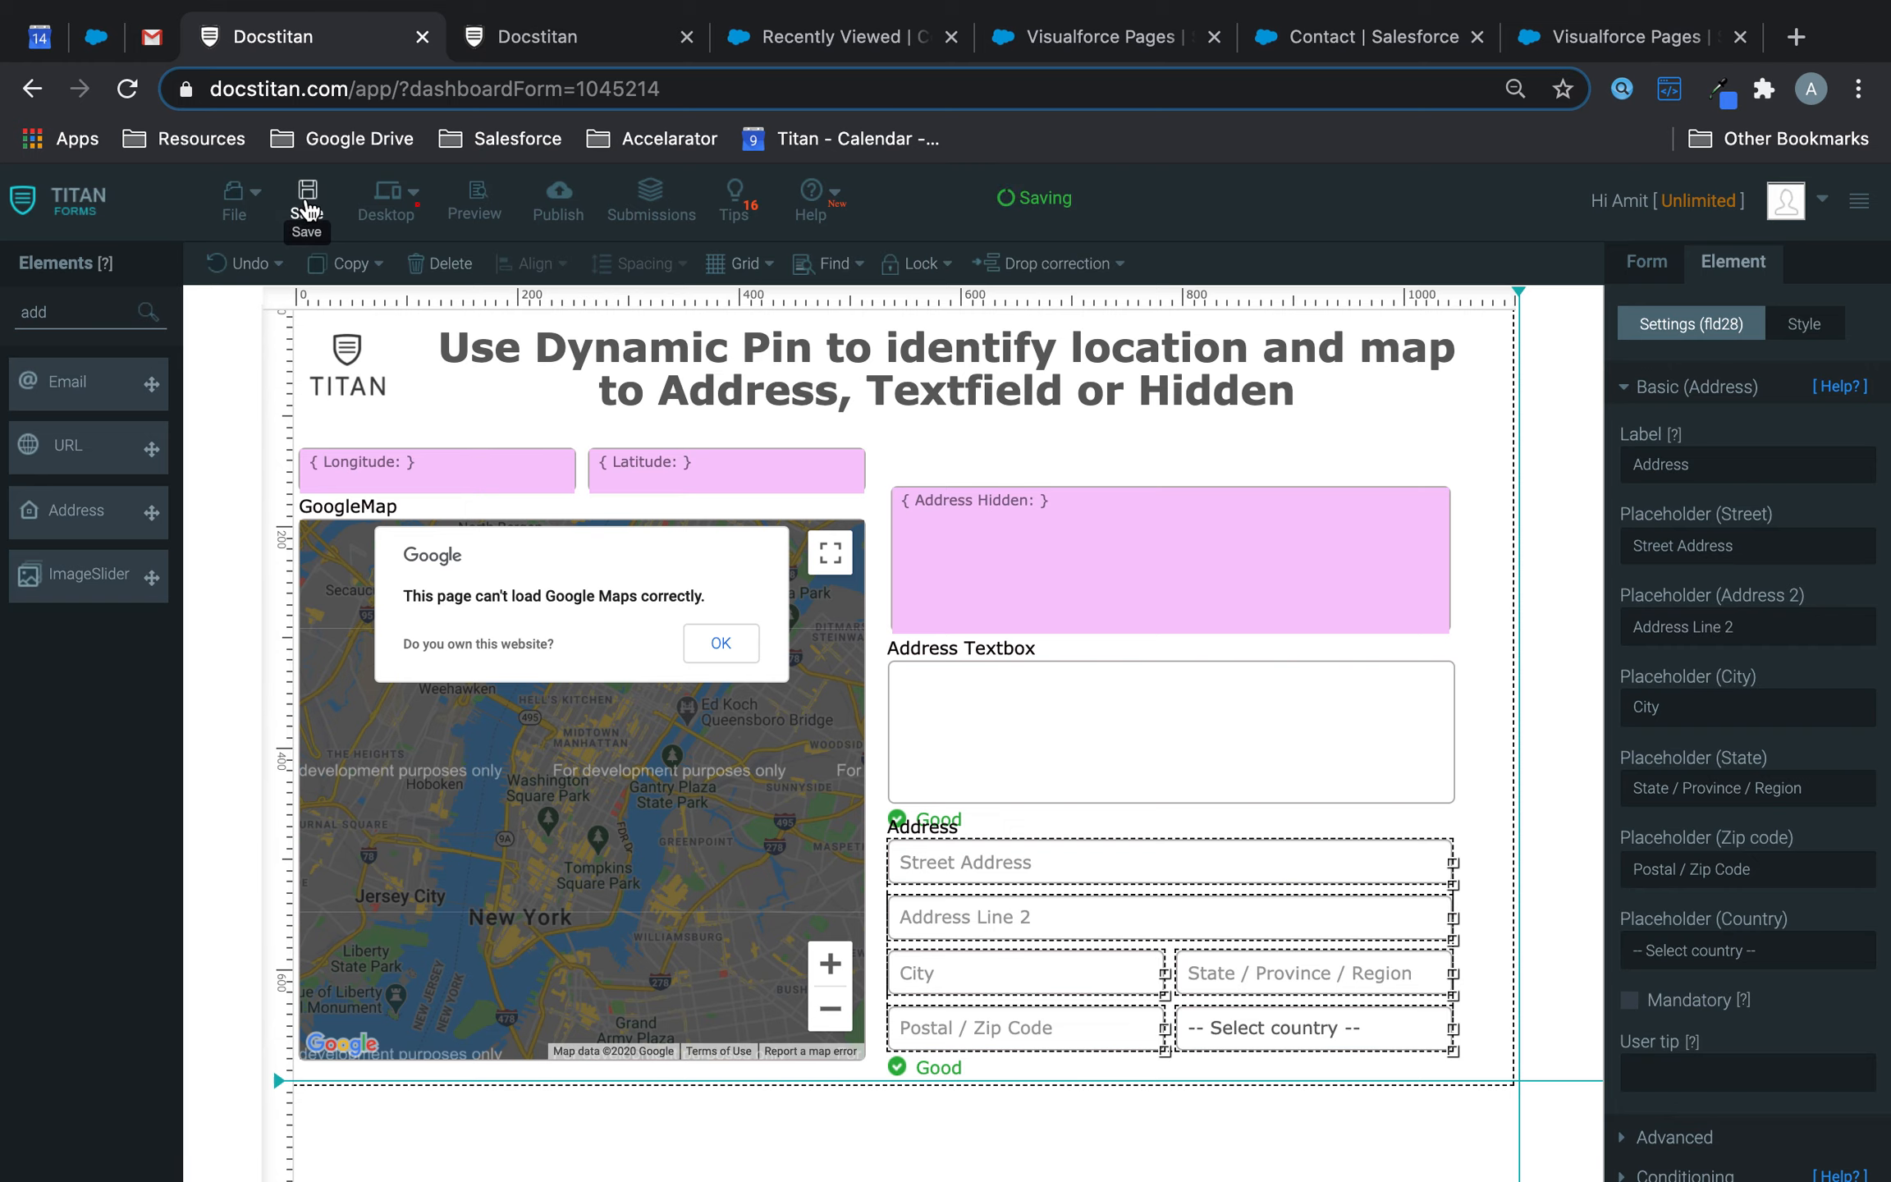
{"action": "left_click", "coordinate": [674, 811]}
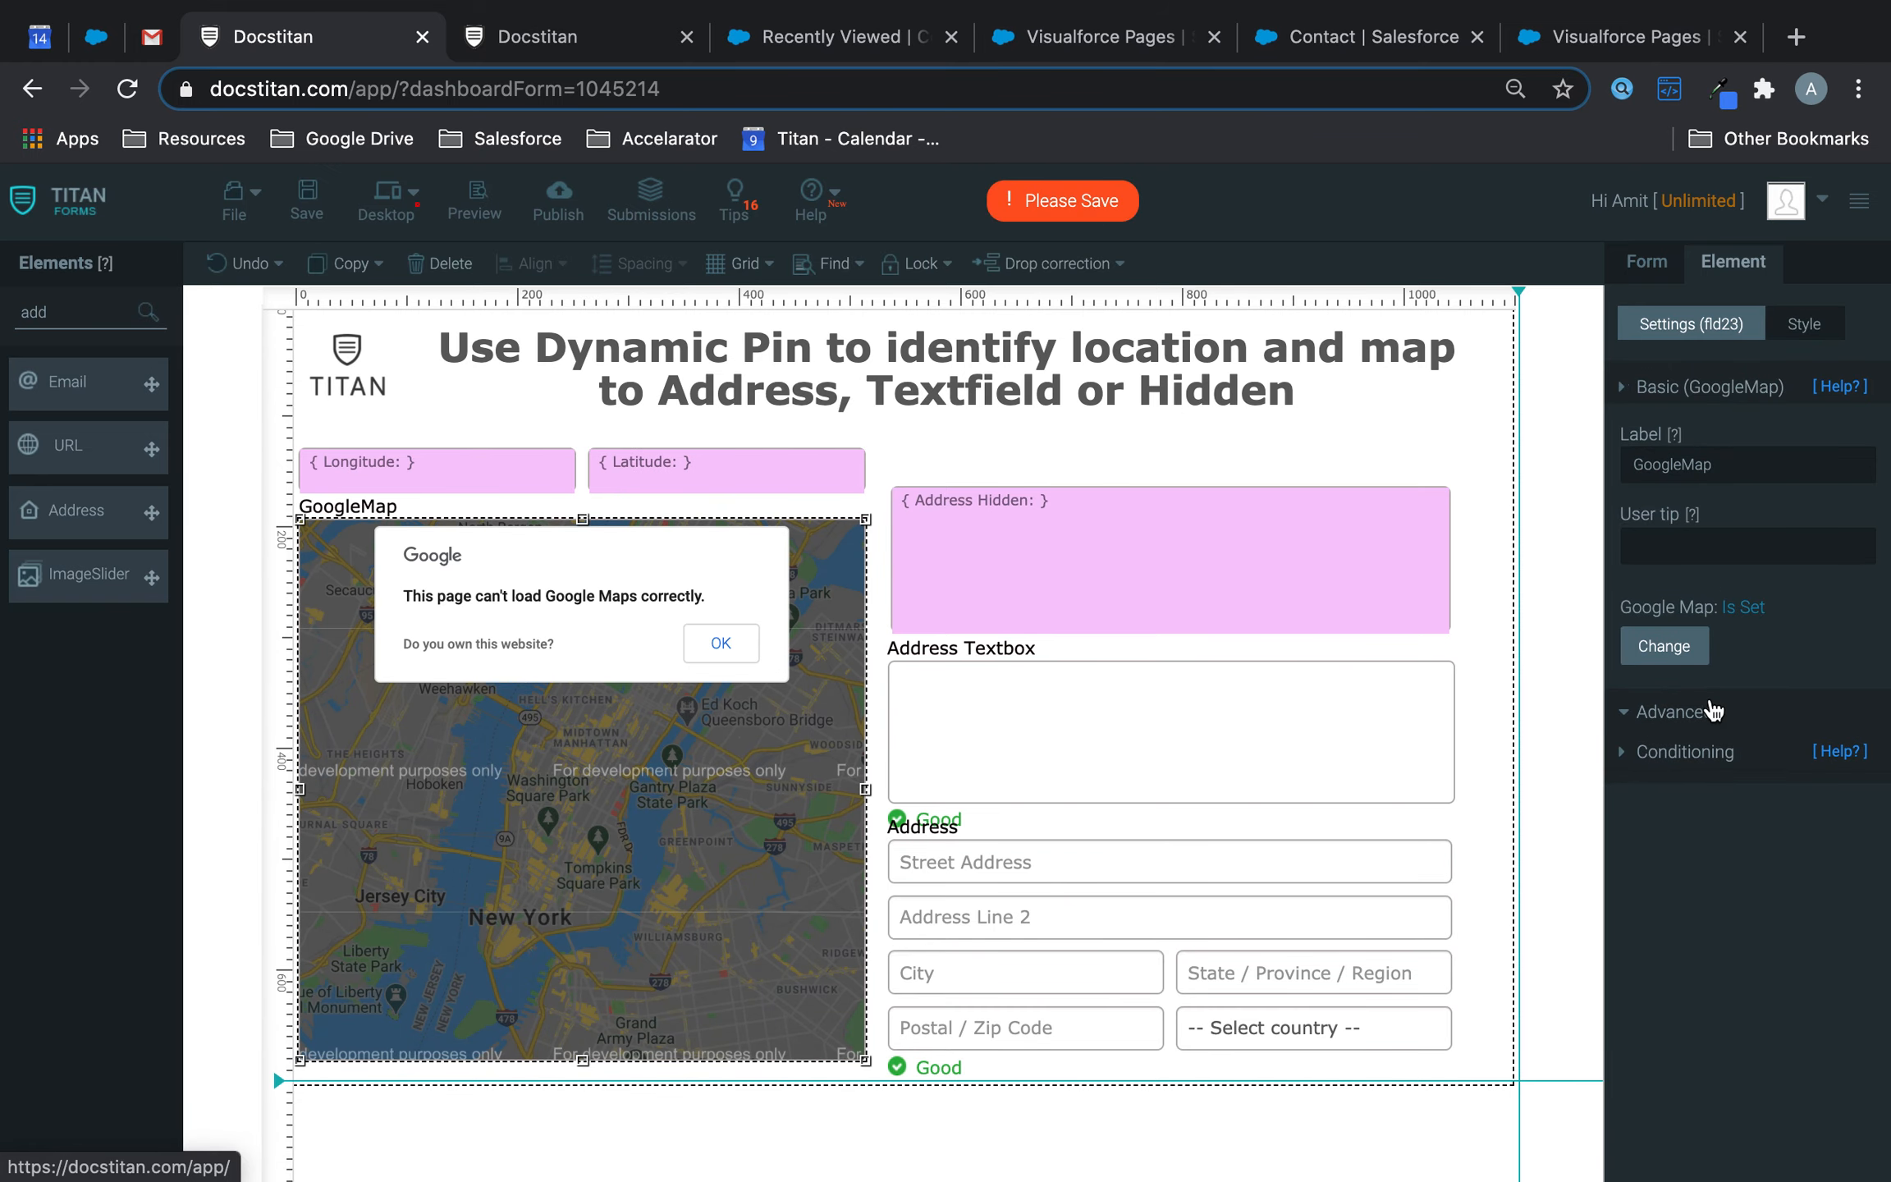
- Map the dynamic pin's address to Address Hidden, save, and launch a form preview
{"action": "left_click", "coordinate": [1713, 702]}
{"action": "left_click", "coordinate": [1689, 661]}
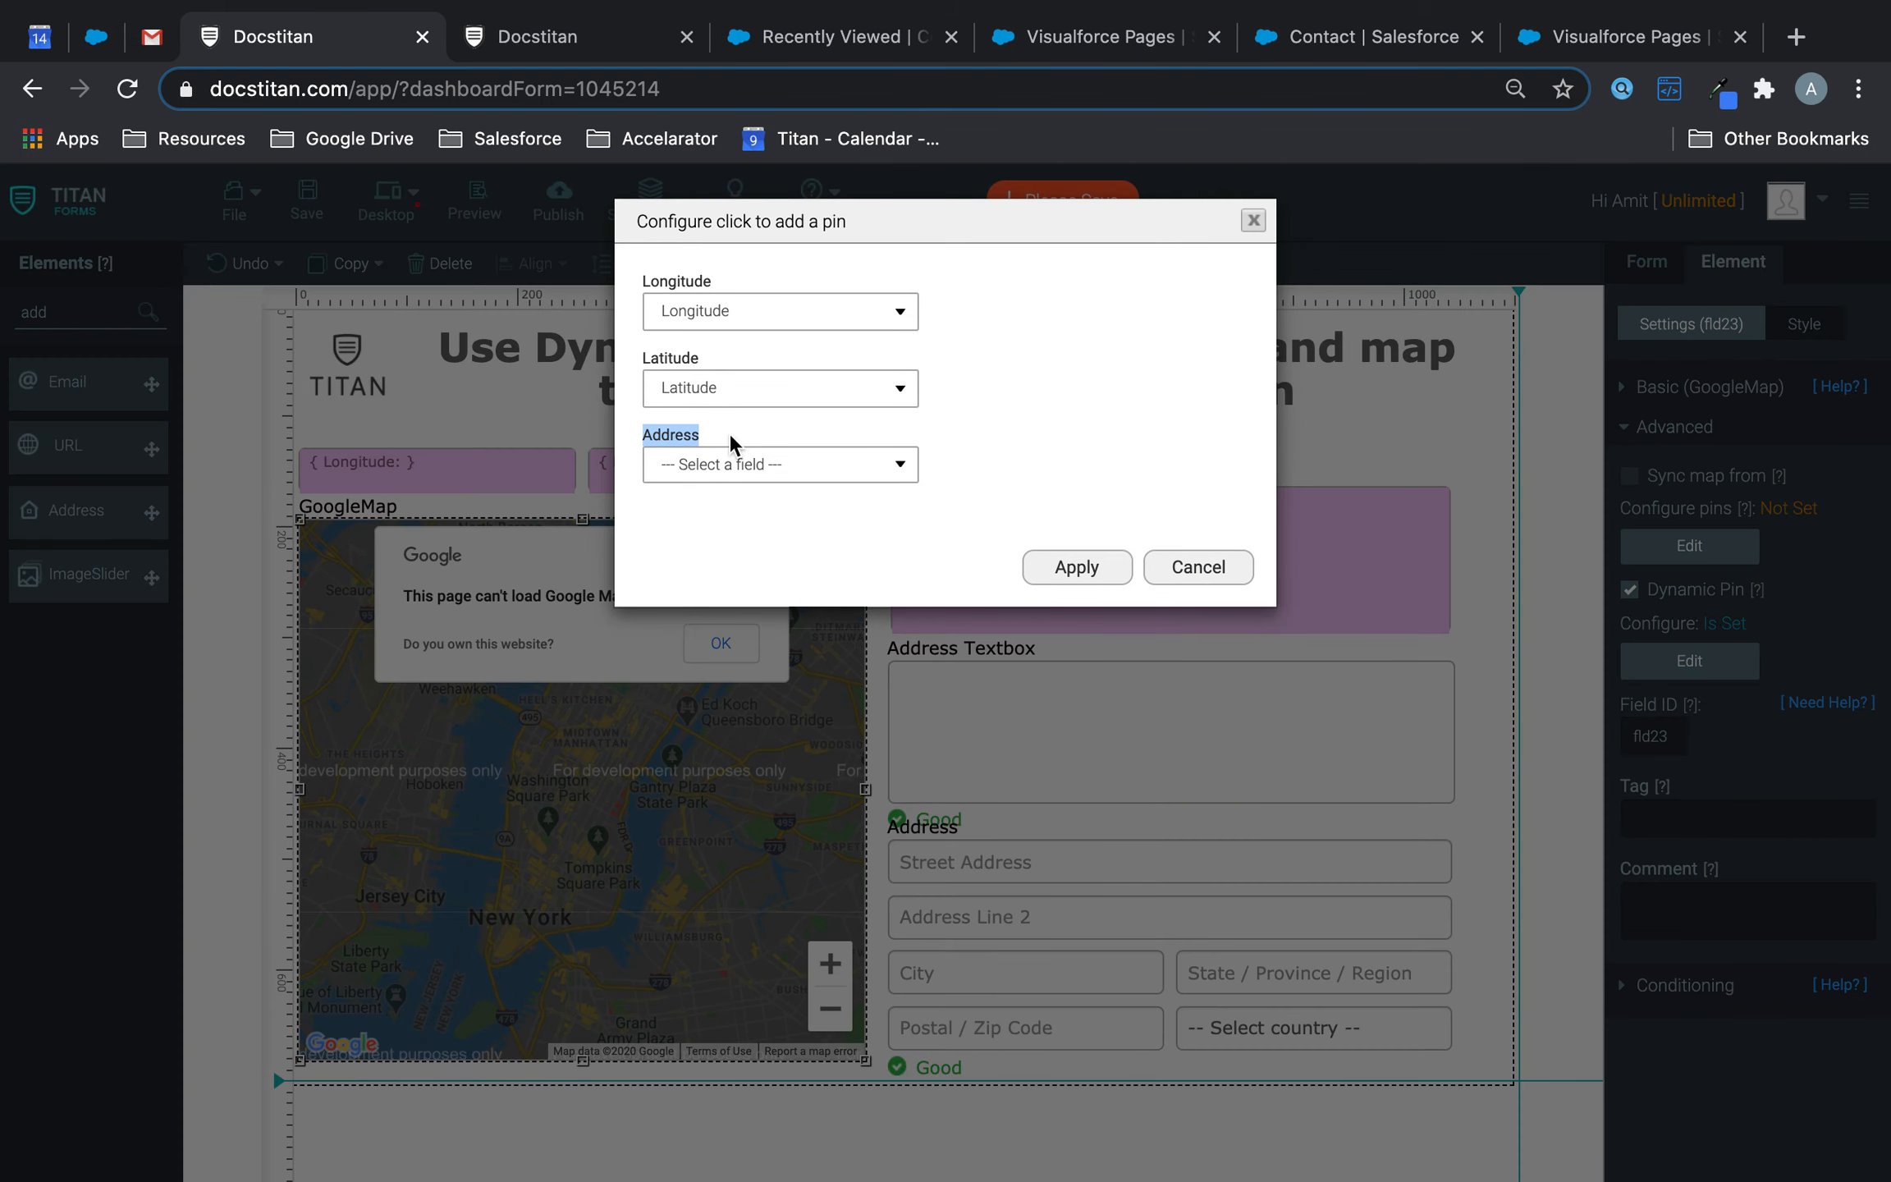
{"action": "left_click", "coordinate": [745, 465]}
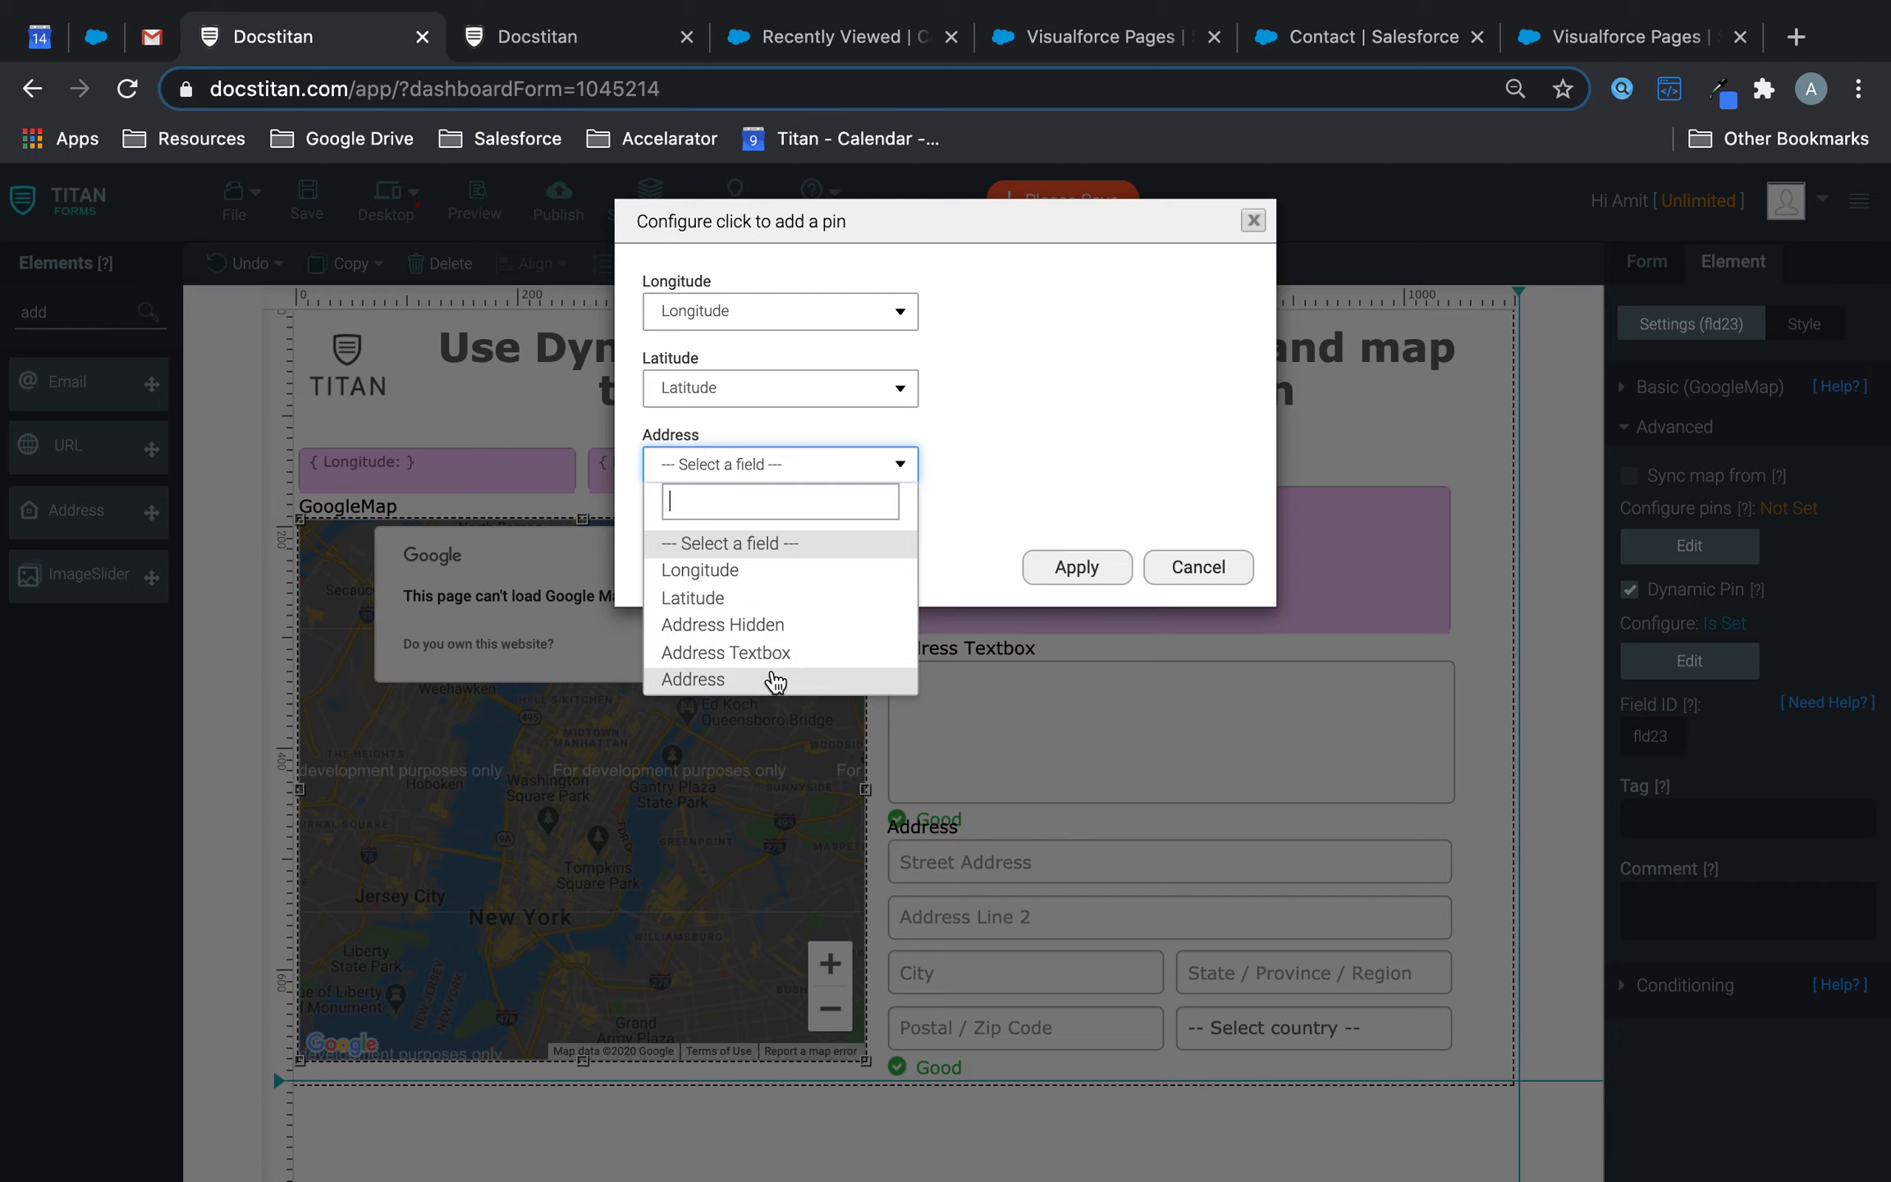
{"action": "left_click", "coordinate": [780, 626]}
{"action": "left_click", "coordinate": [1108, 574]}
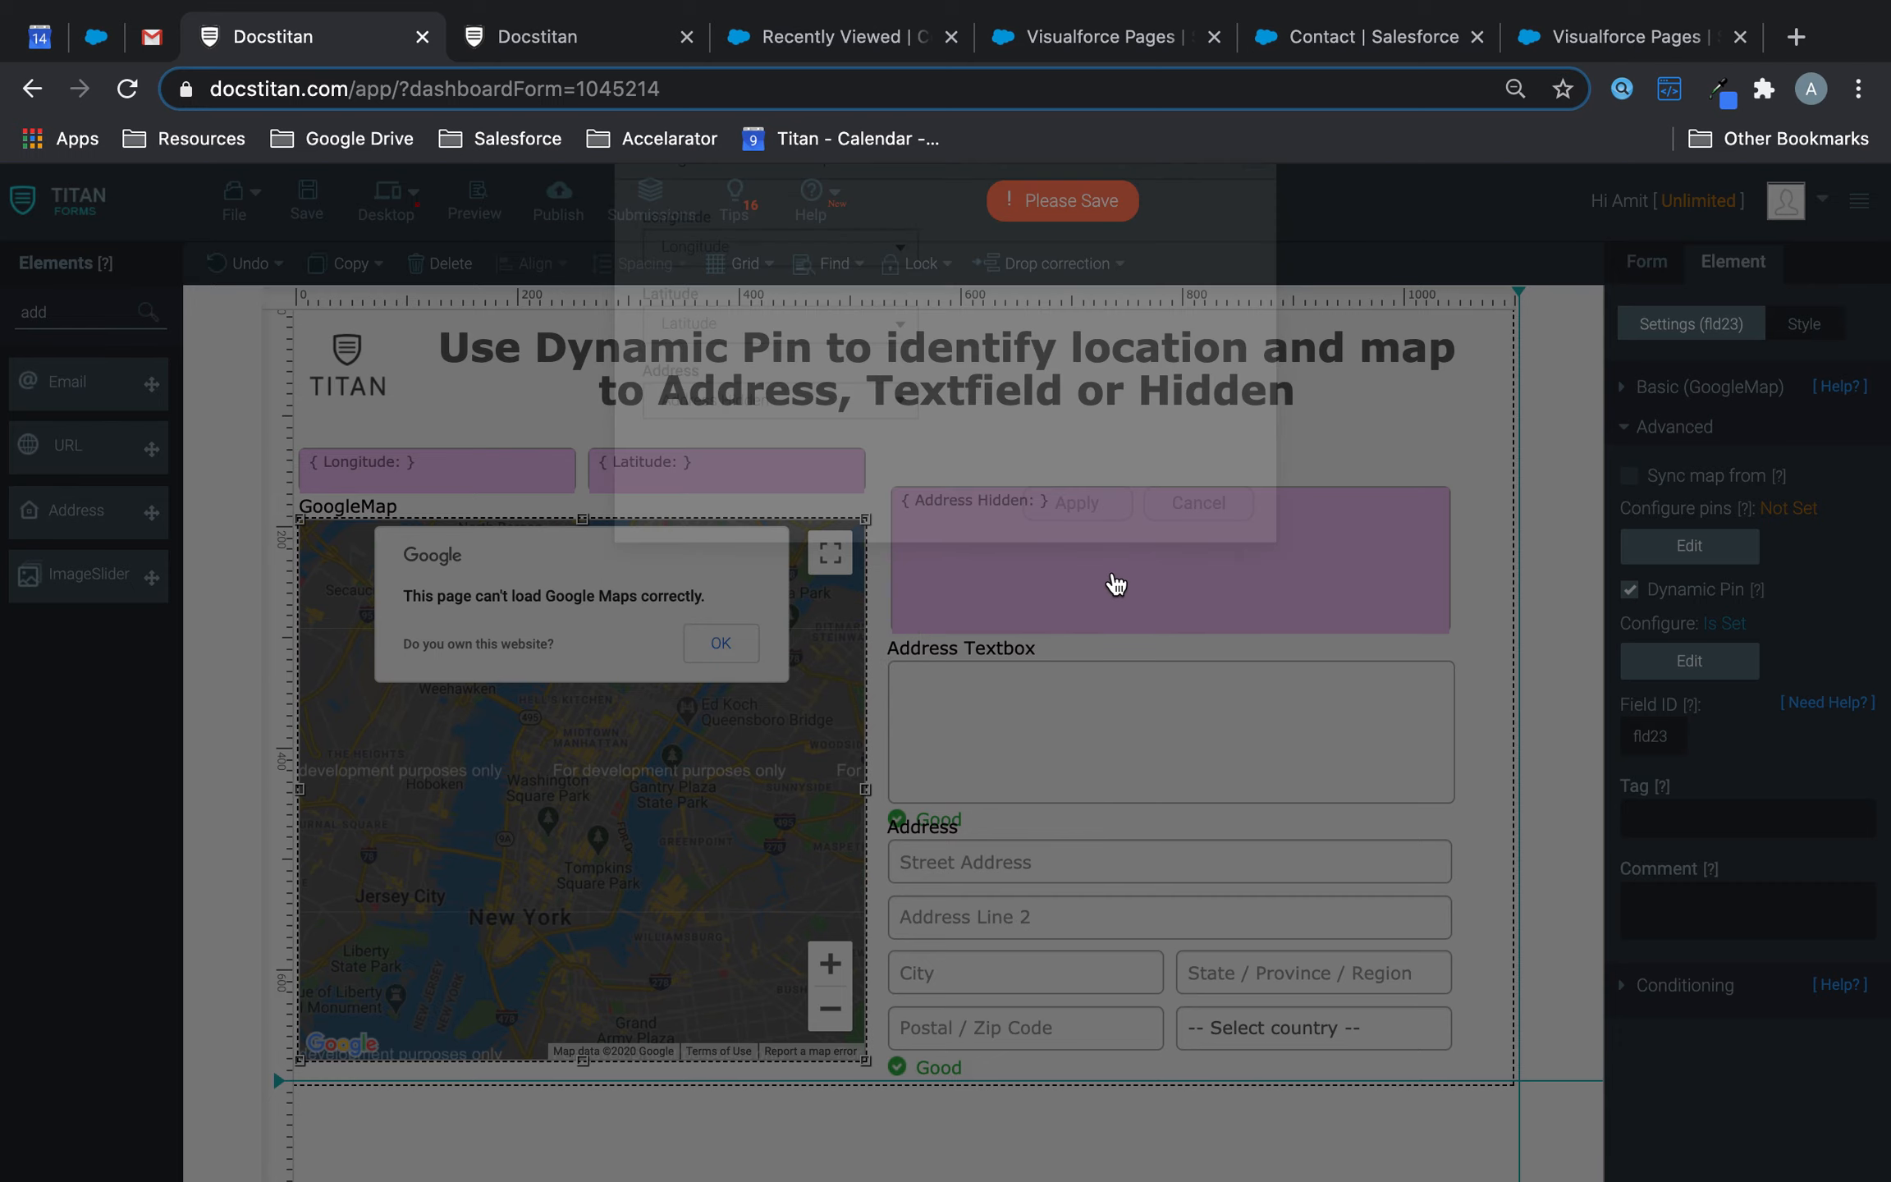
{"action": "left_click", "coordinate": [308, 215]}
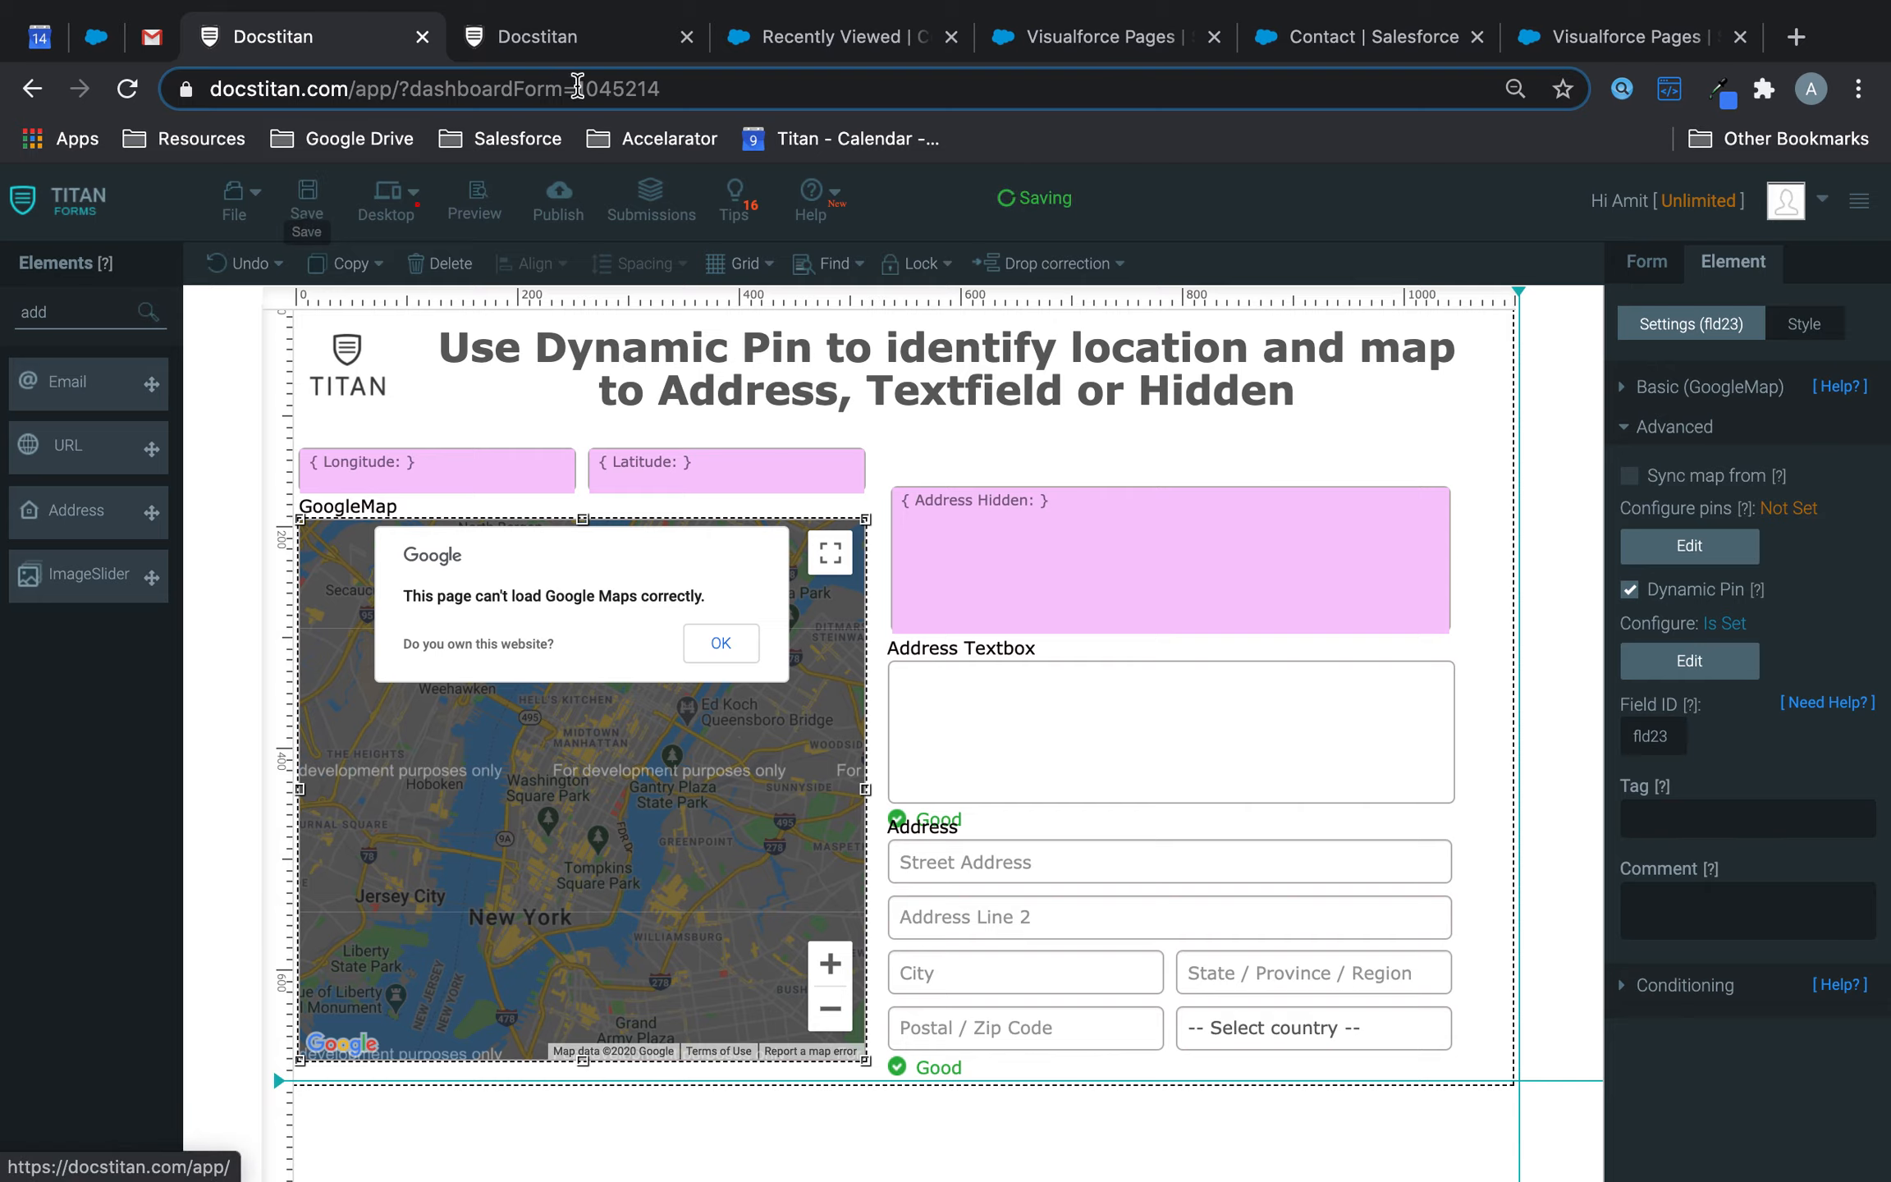
{"action": "left_click", "coordinate": [476, 201]}
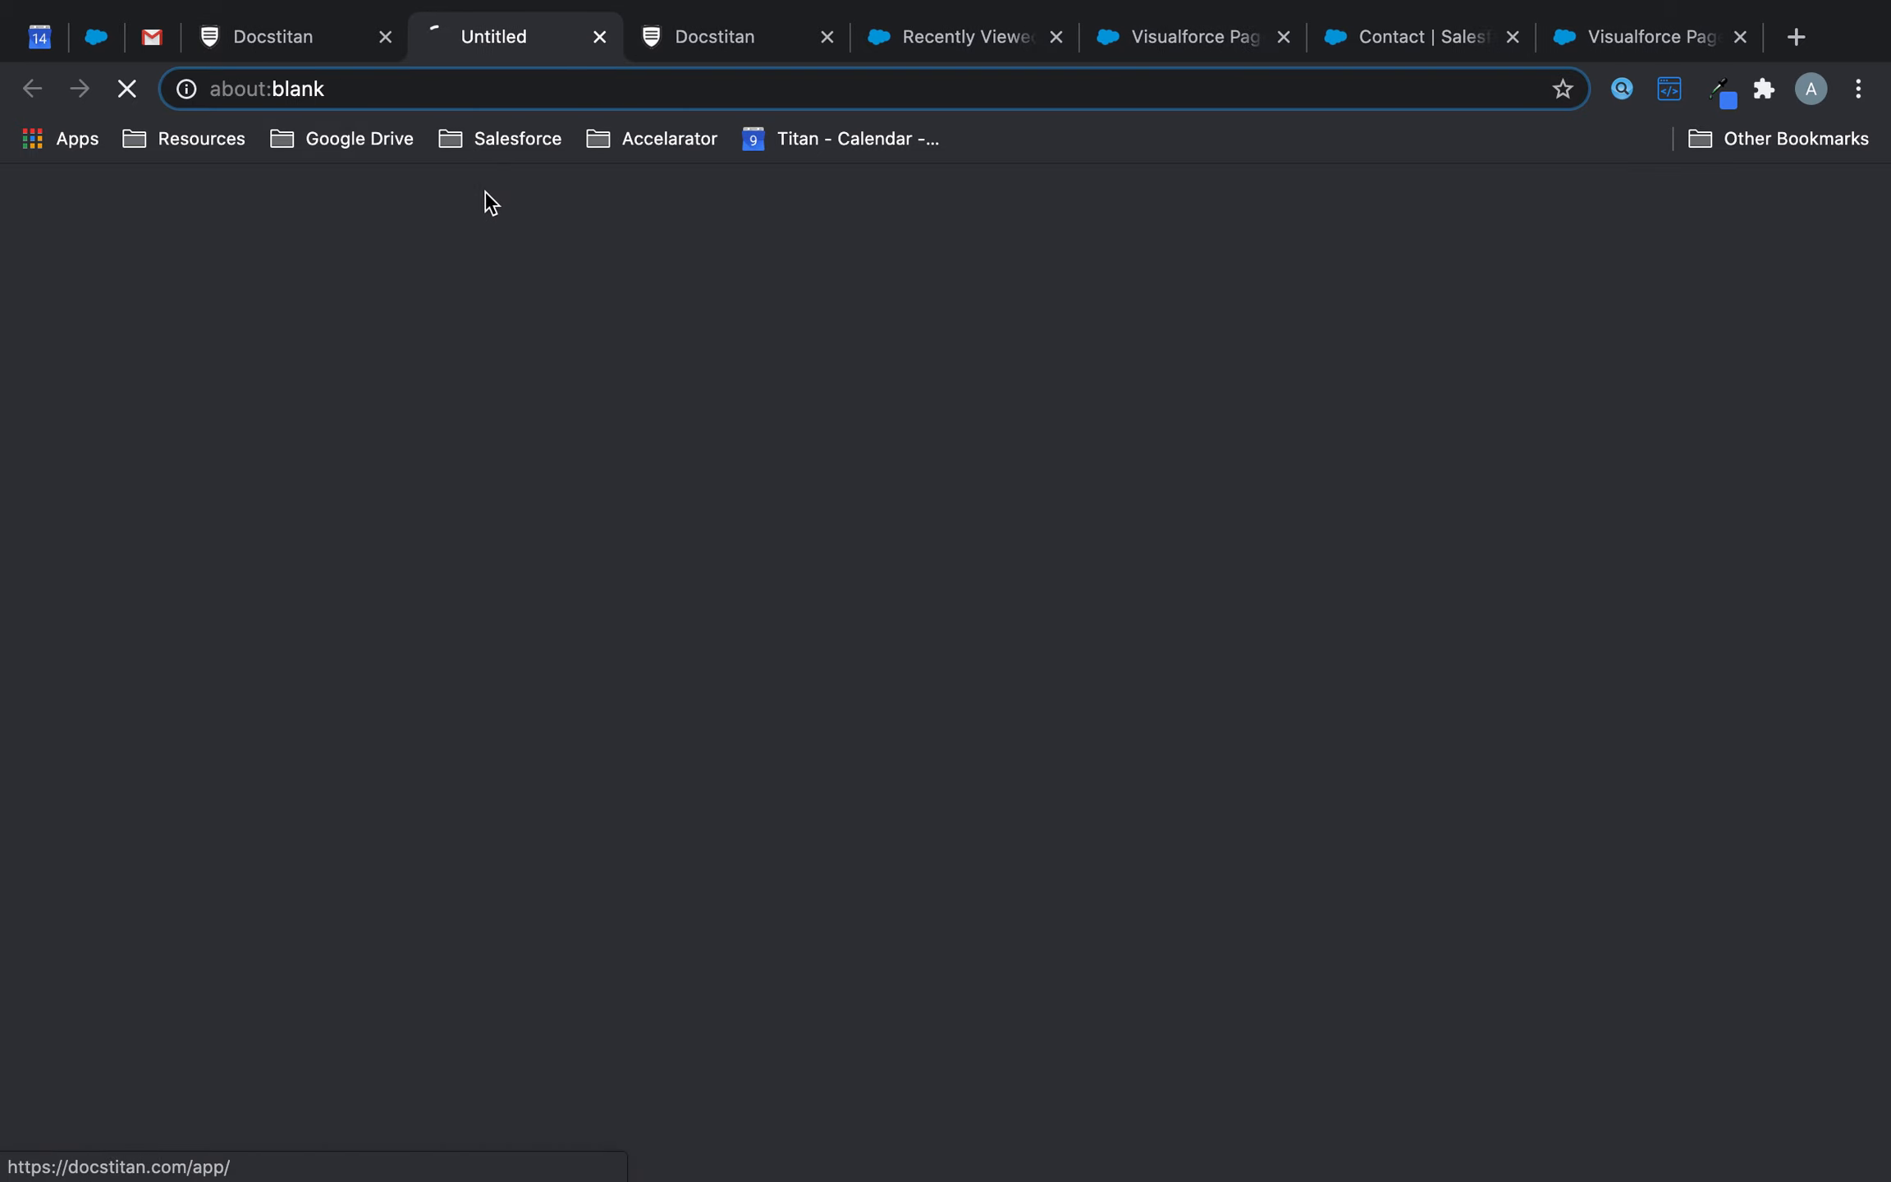
{"action": "left_click", "coordinate": [837, 37]}
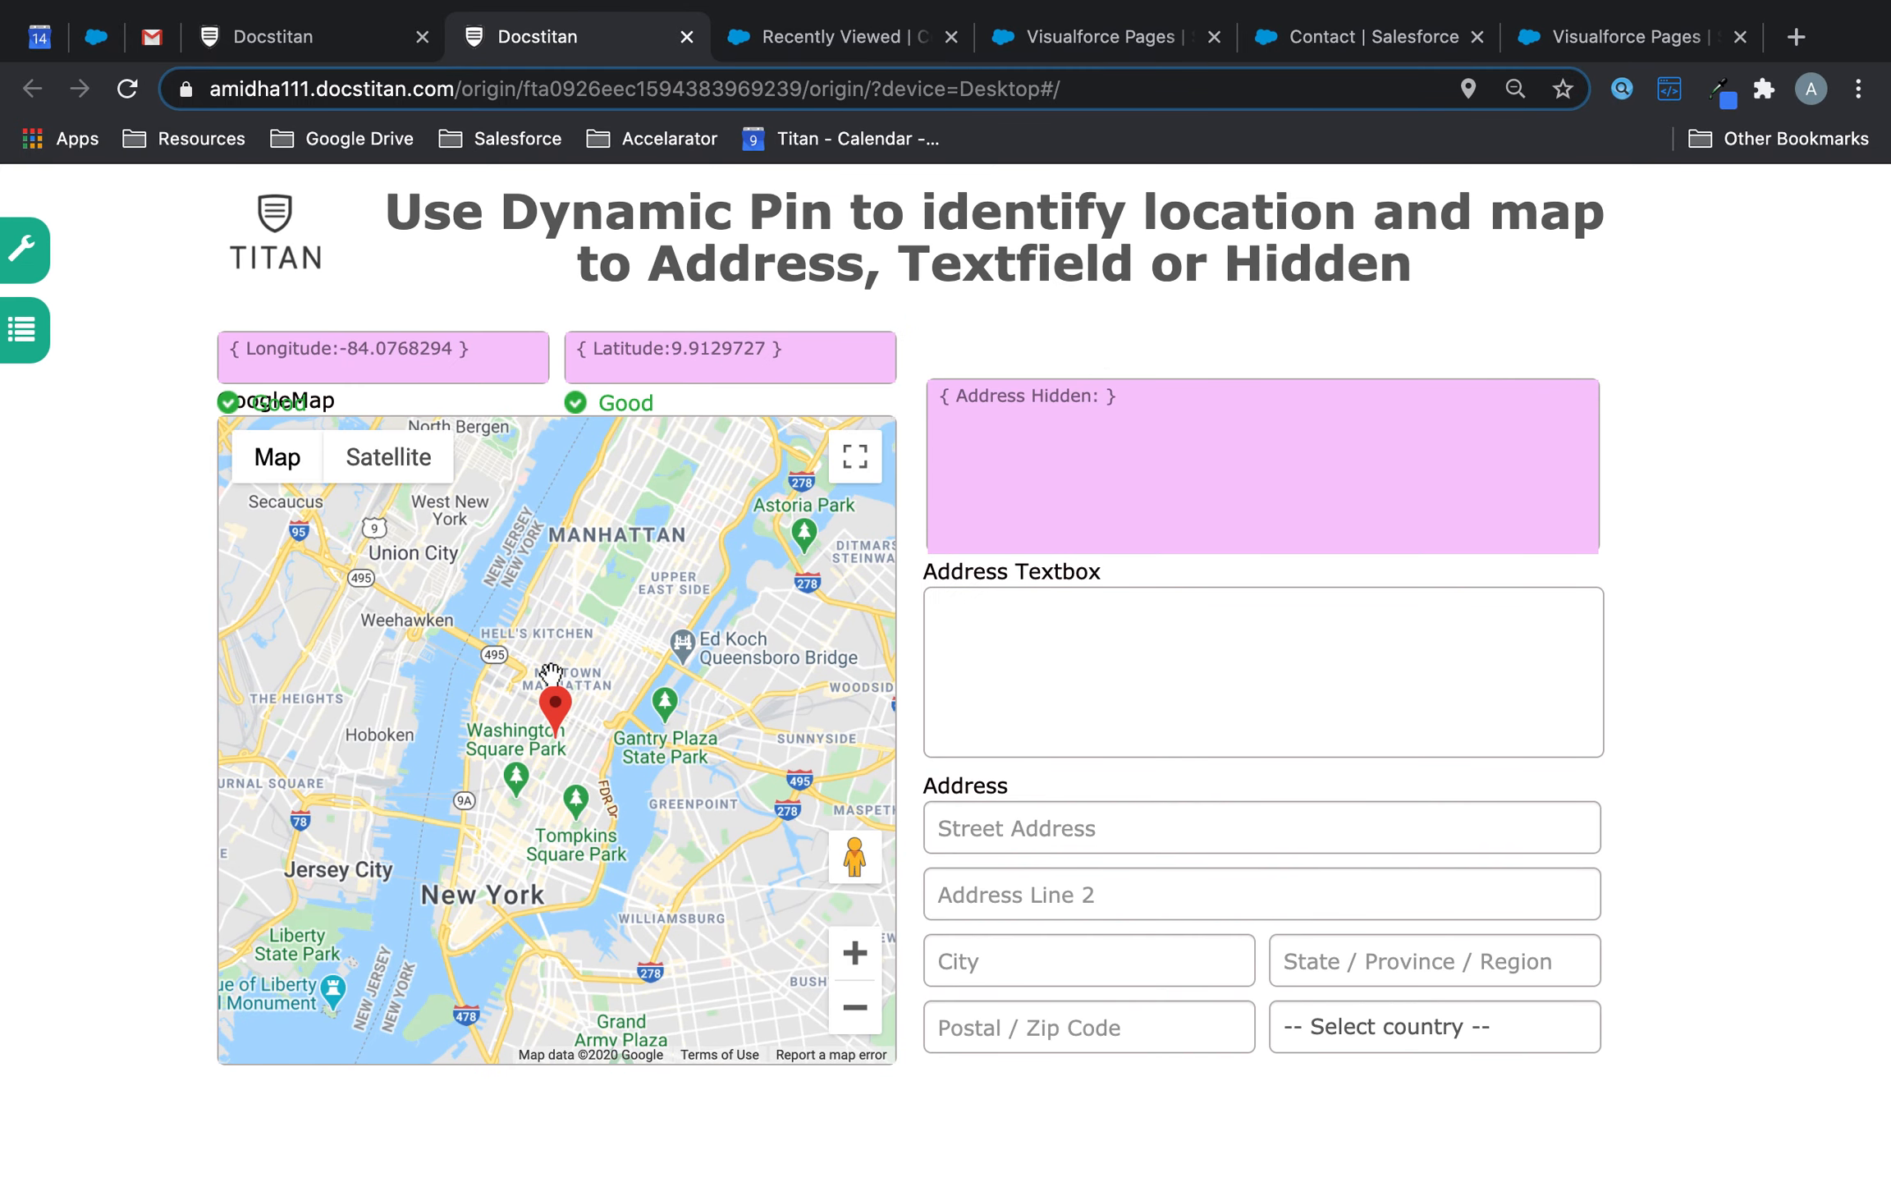
{"action": "left_click_drag", "start_coordinate": [560, 708], "coordinate": [596, 650]}
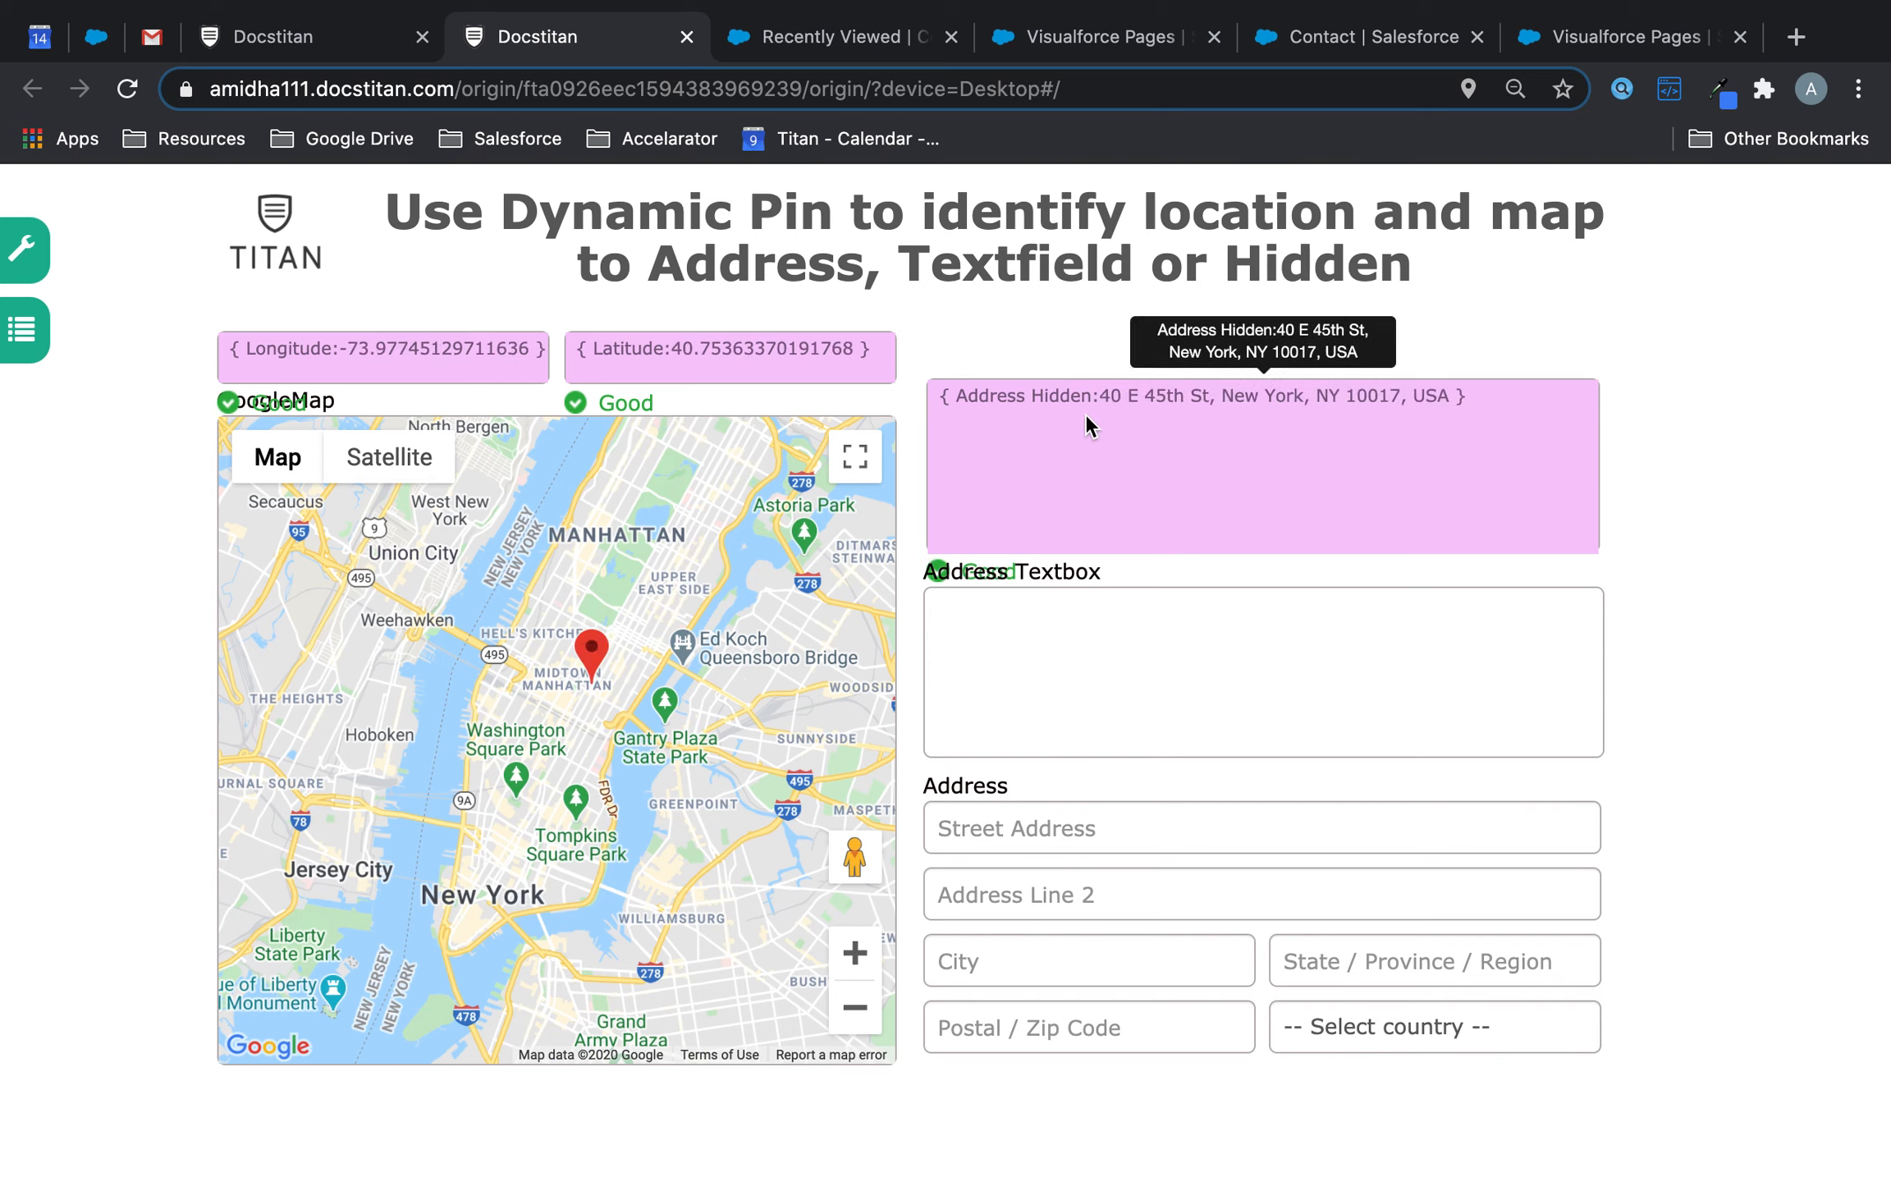
{"action": "left_click_drag", "start_coordinate": [1100, 394], "coordinate": [1365, 411]}
{"action": "left_click", "coordinate": [1365, 410]}
{"action": "left_click_drag", "start_coordinate": [524, 673], "coordinate": [356, 690]}
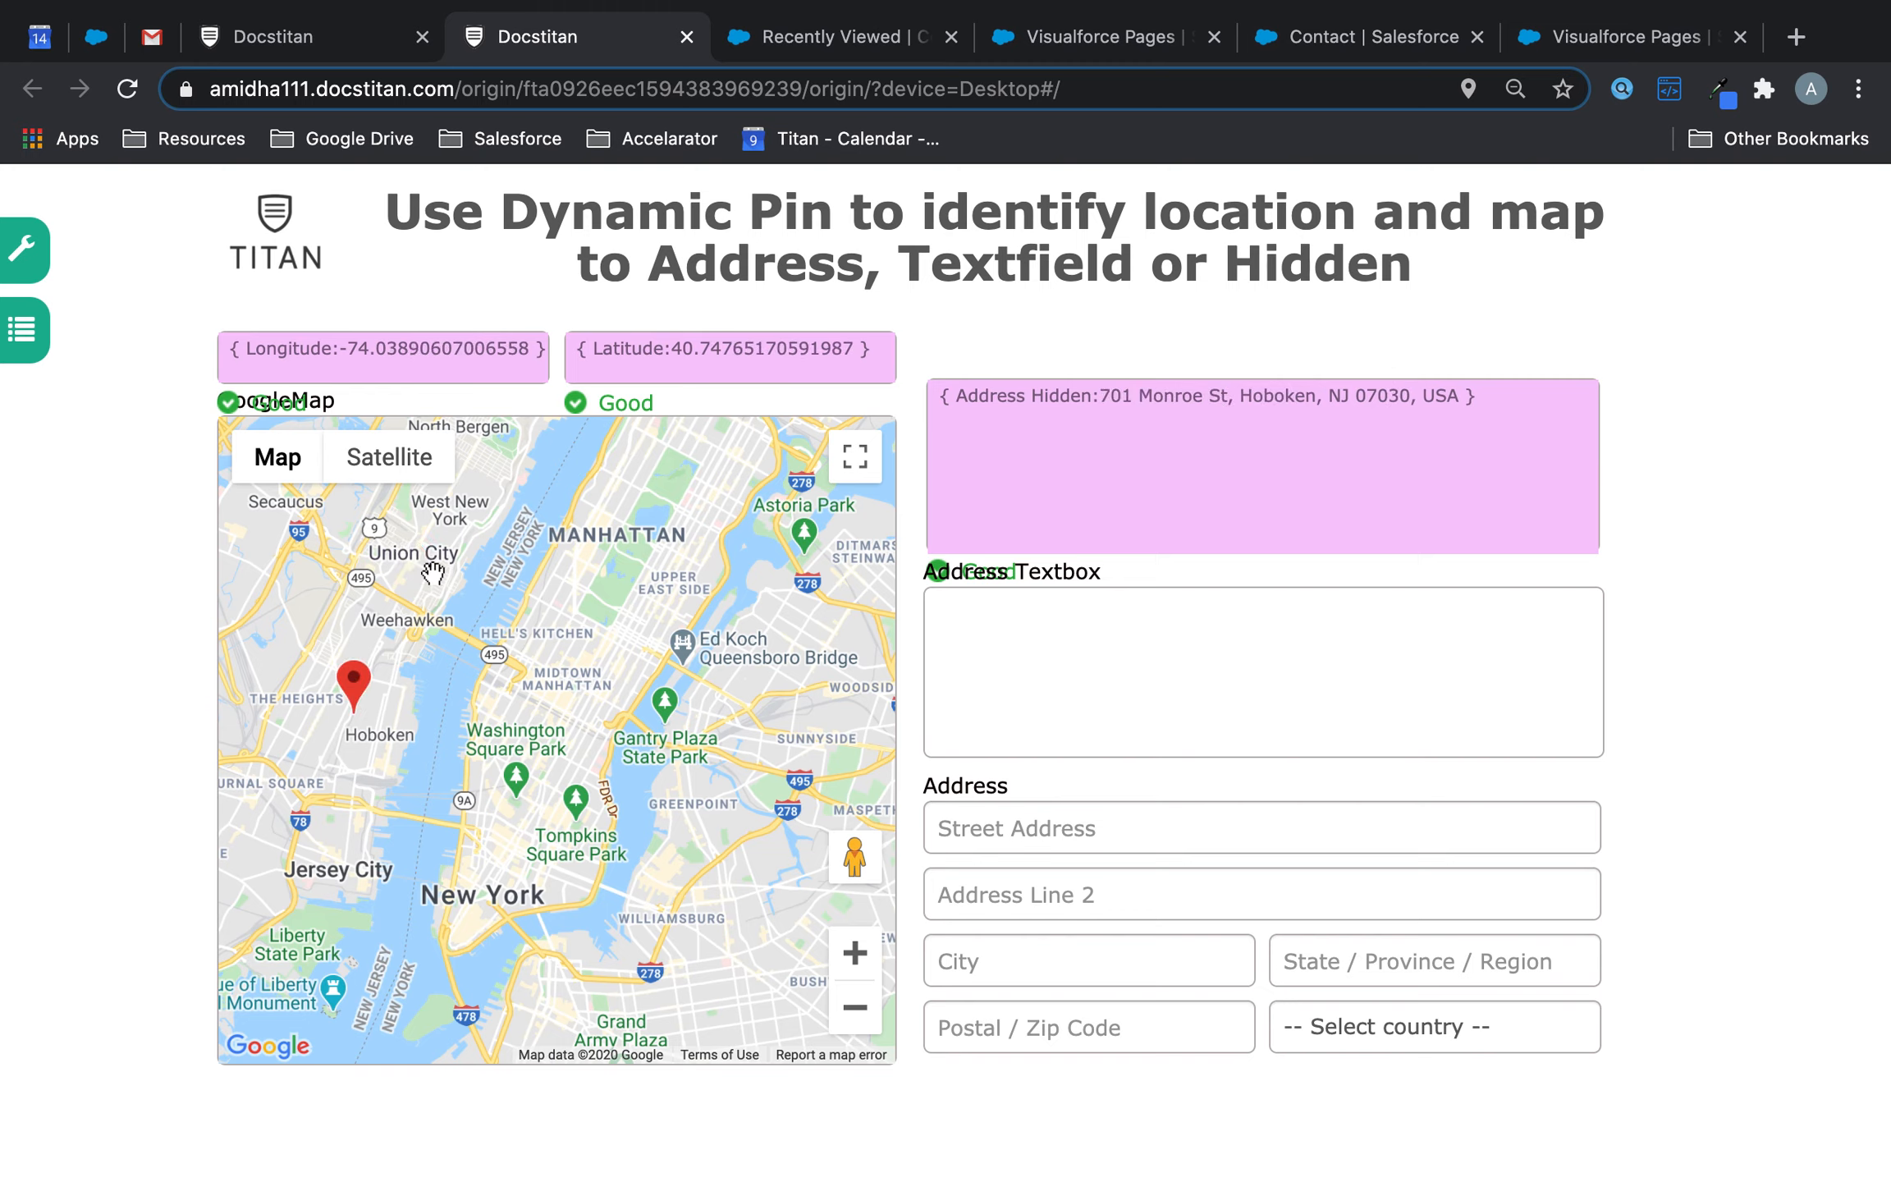
{"action": "left_click_drag", "start_coordinate": [331, 684], "coordinate": [415, 648]}
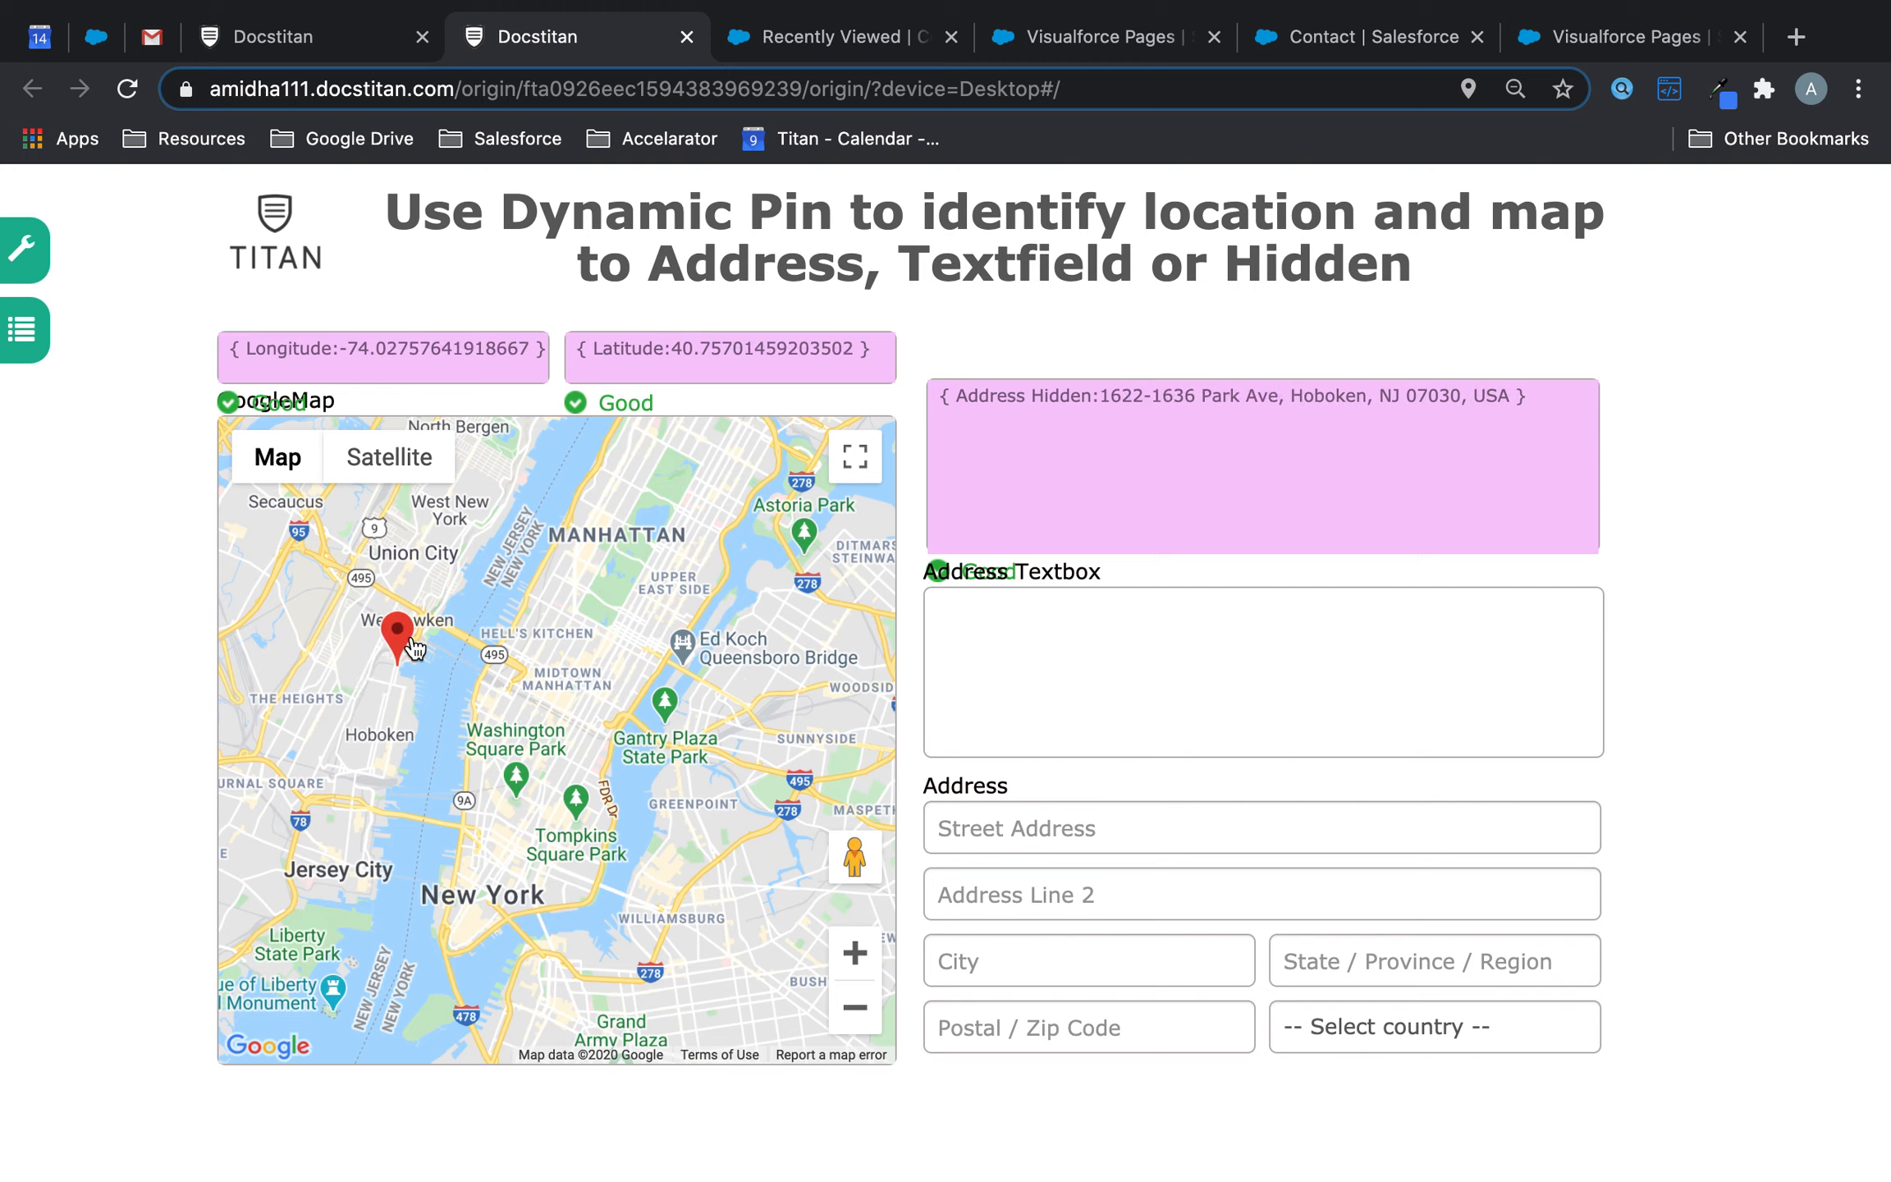
{"action": "left_click", "coordinate": [1165, 687]}
{"action": "left_click", "coordinate": [275, 59]}
- Redirect the dynamic pin's address to Address Textbox, save, and reload the preview
{"action": "left_click", "coordinate": [654, 769]}
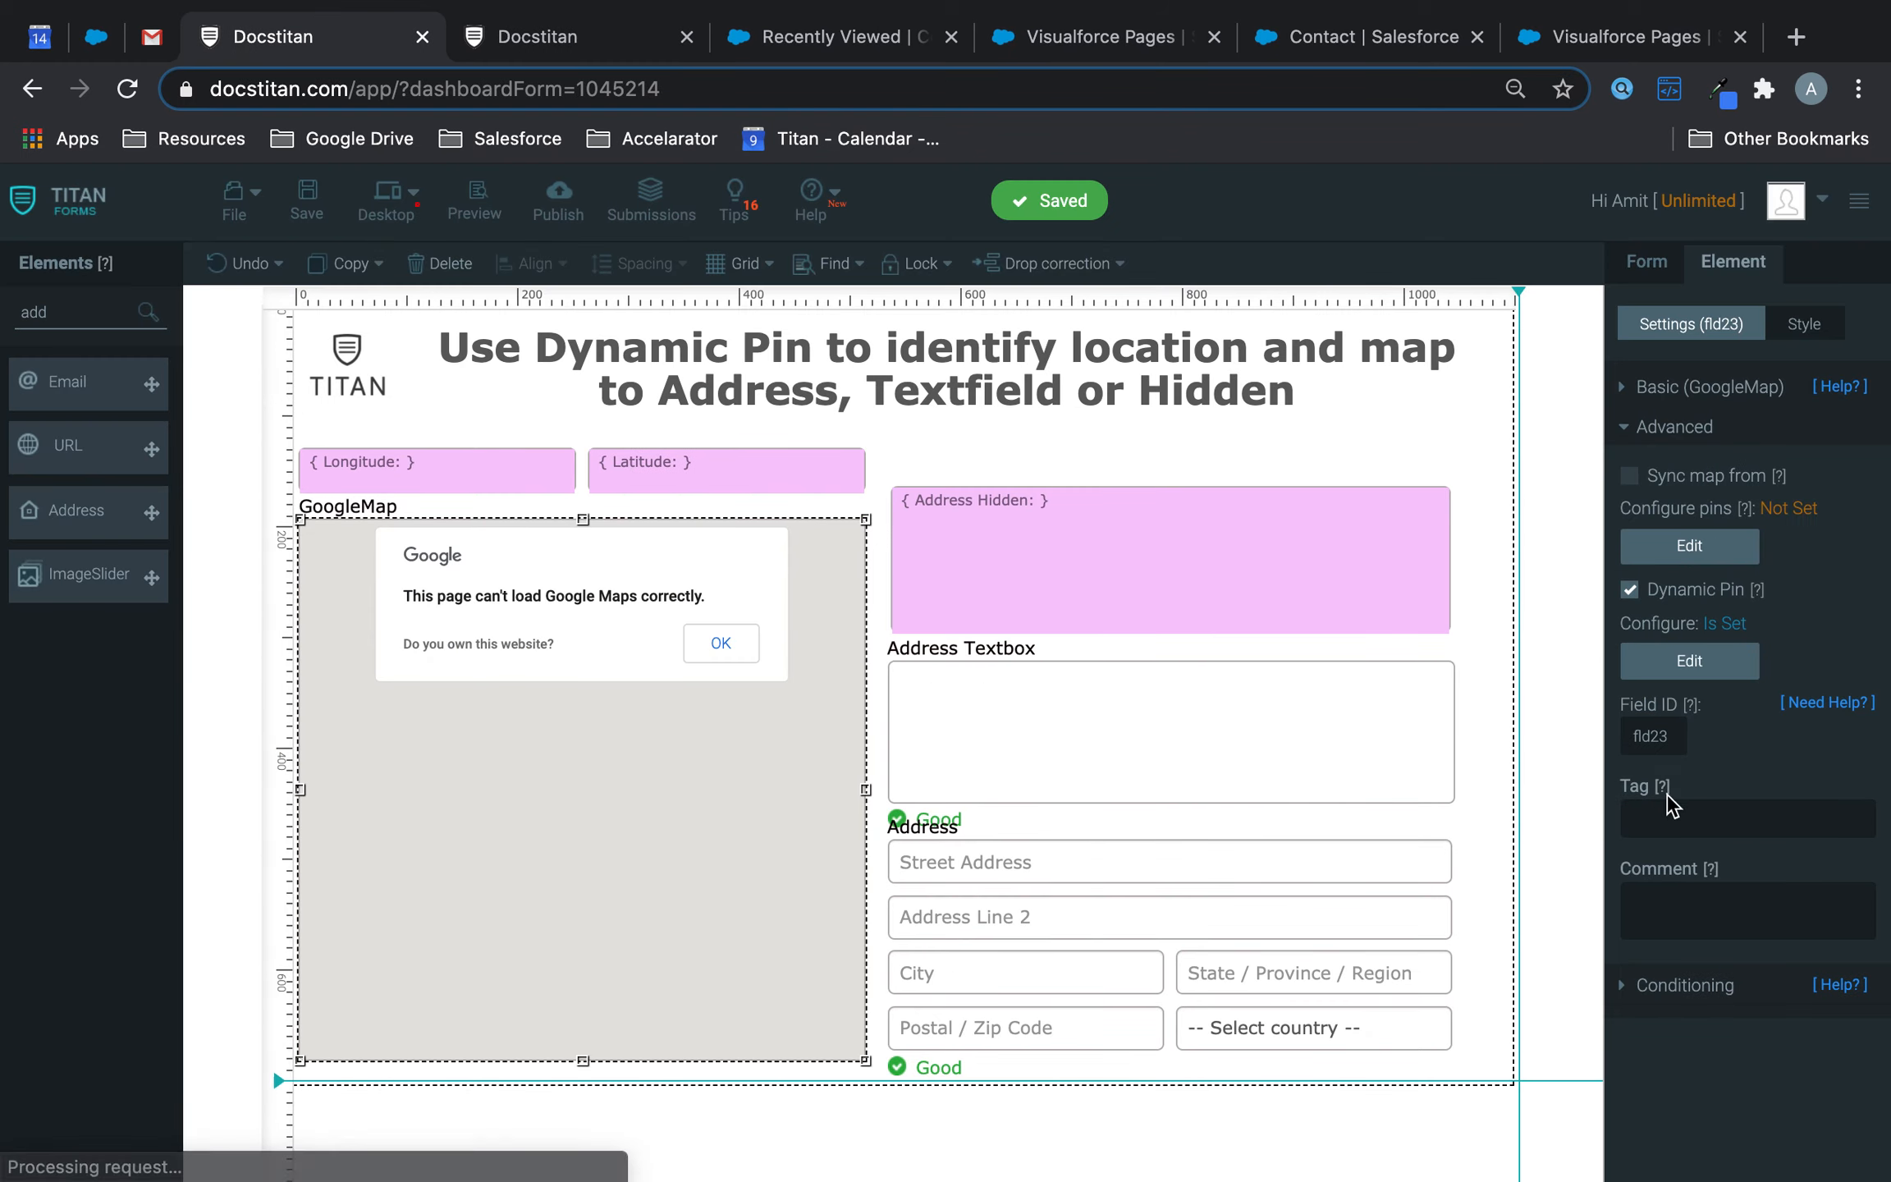
{"action": "left_click", "coordinate": [1714, 662]}
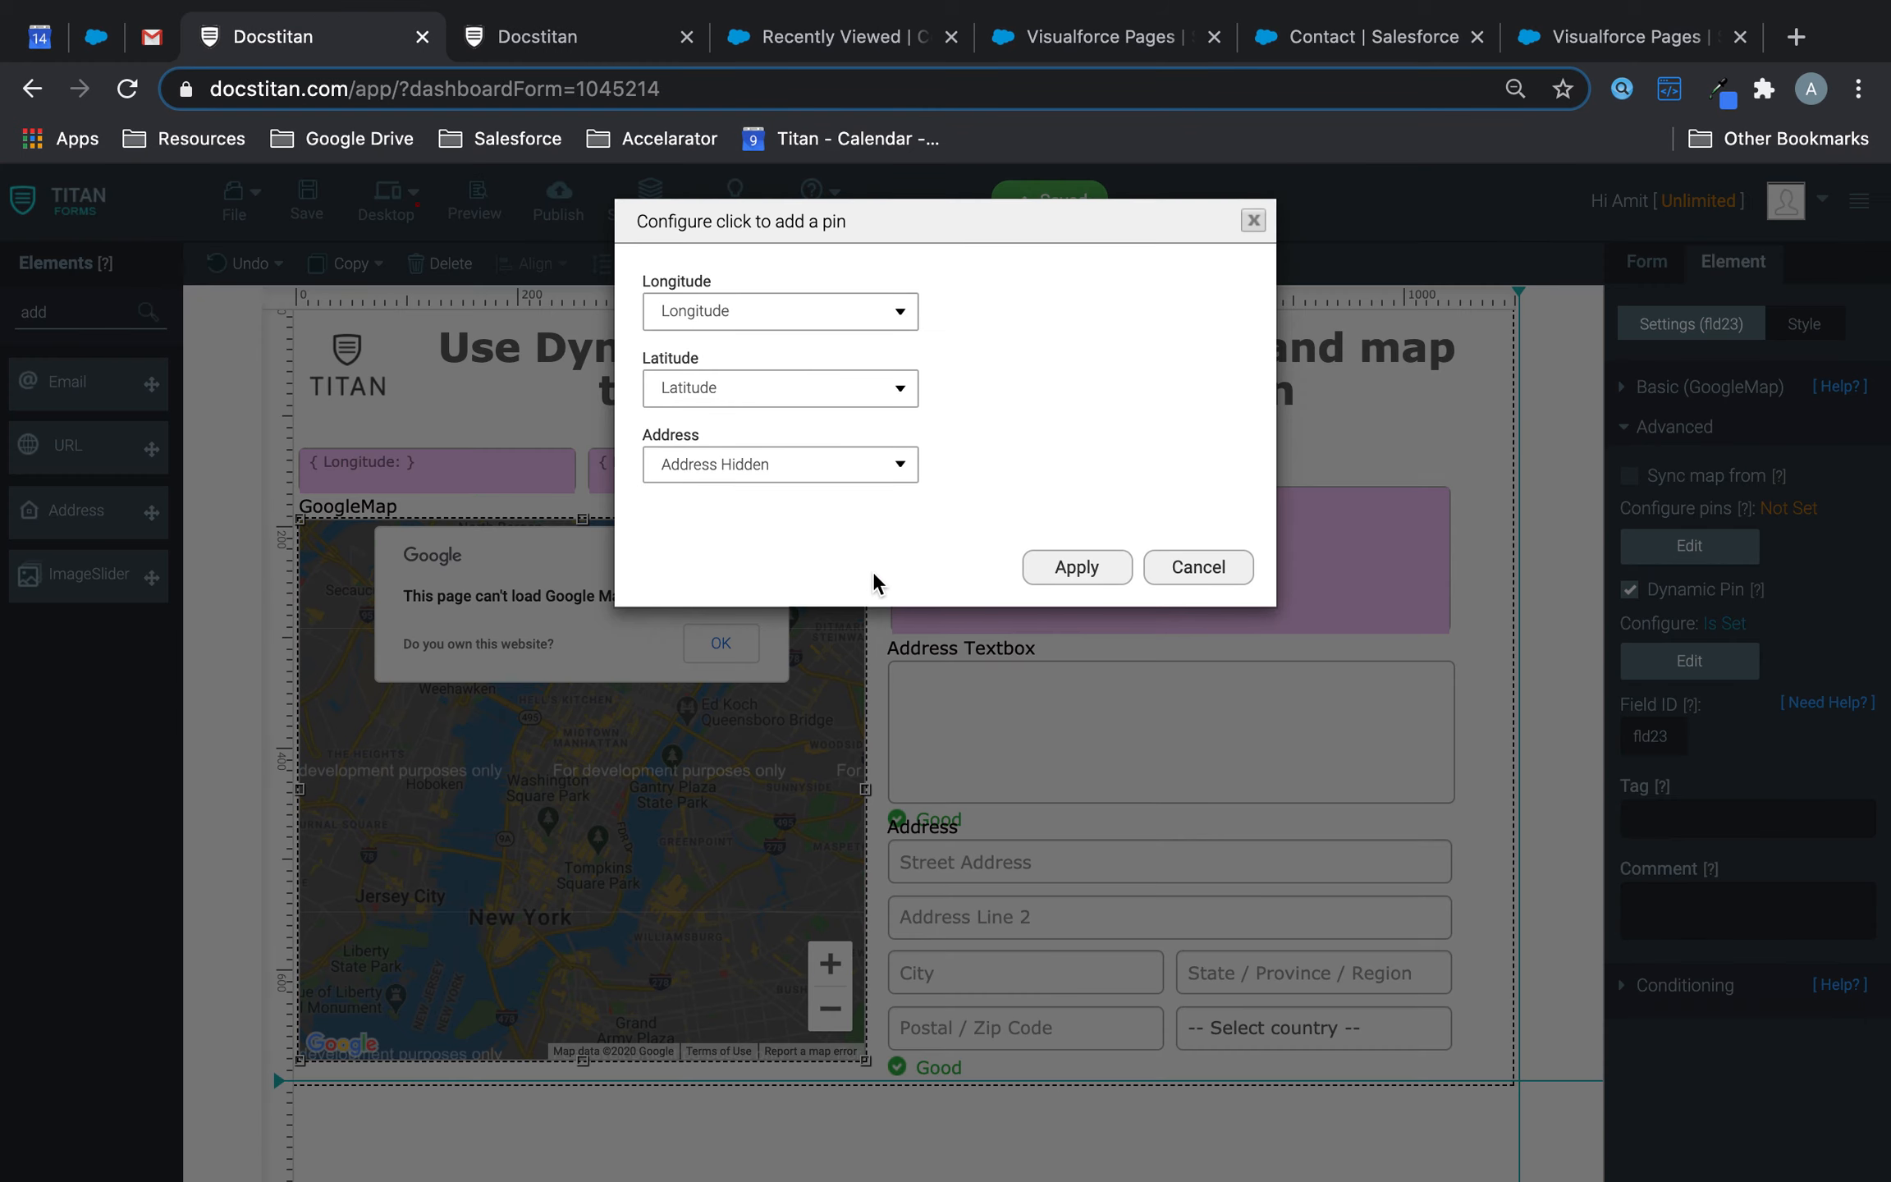
{"action": "left_click", "coordinate": [828, 483]}
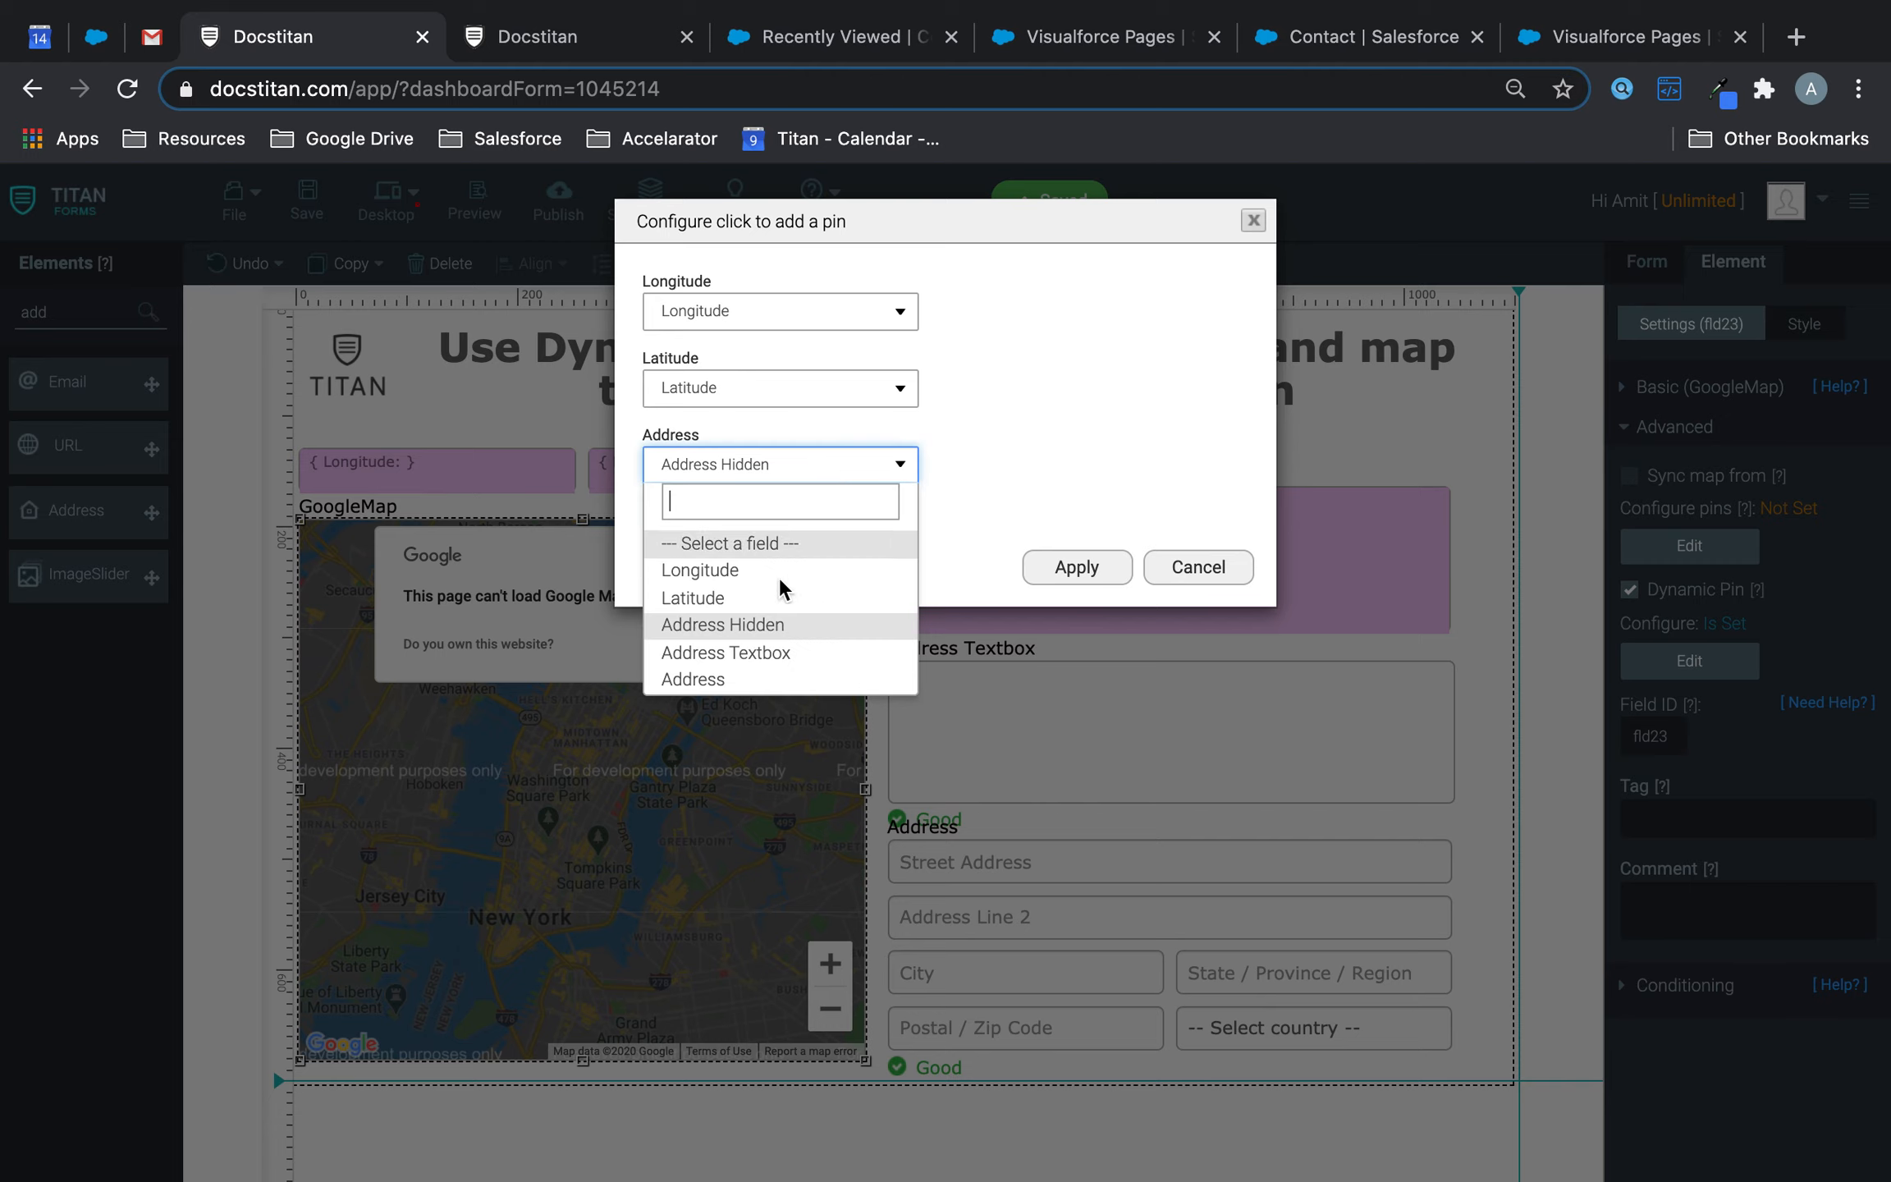
{"action": "left_click", "coordinate": [761, 657]}
{"action": "left_click", "coordinate": [1077, 567]}
{"action": "left_click", "coordinate": [305, 199]}
{"action": "left_click", "coordinate": [480, 41]}
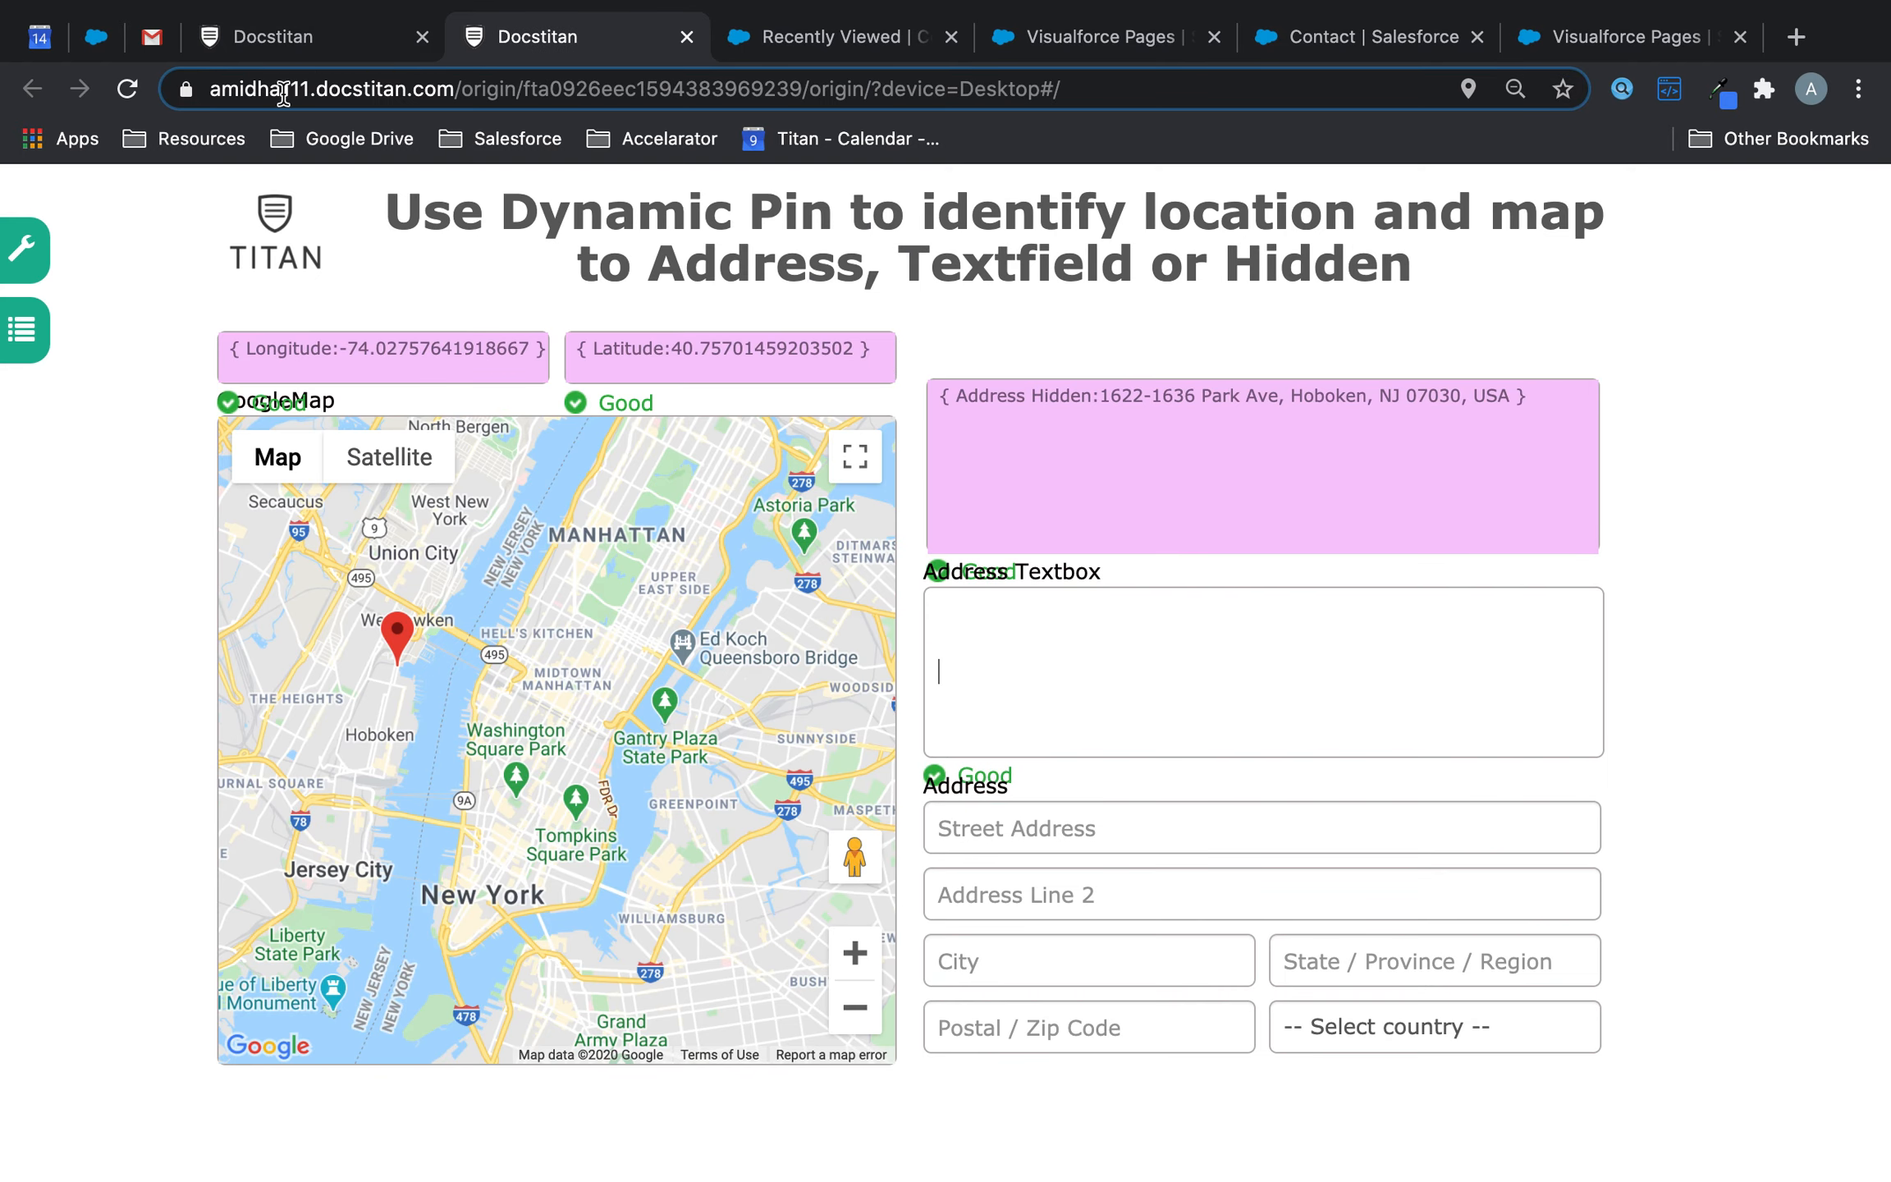
{"action": "left_click", "coordinate": [127, 90]}
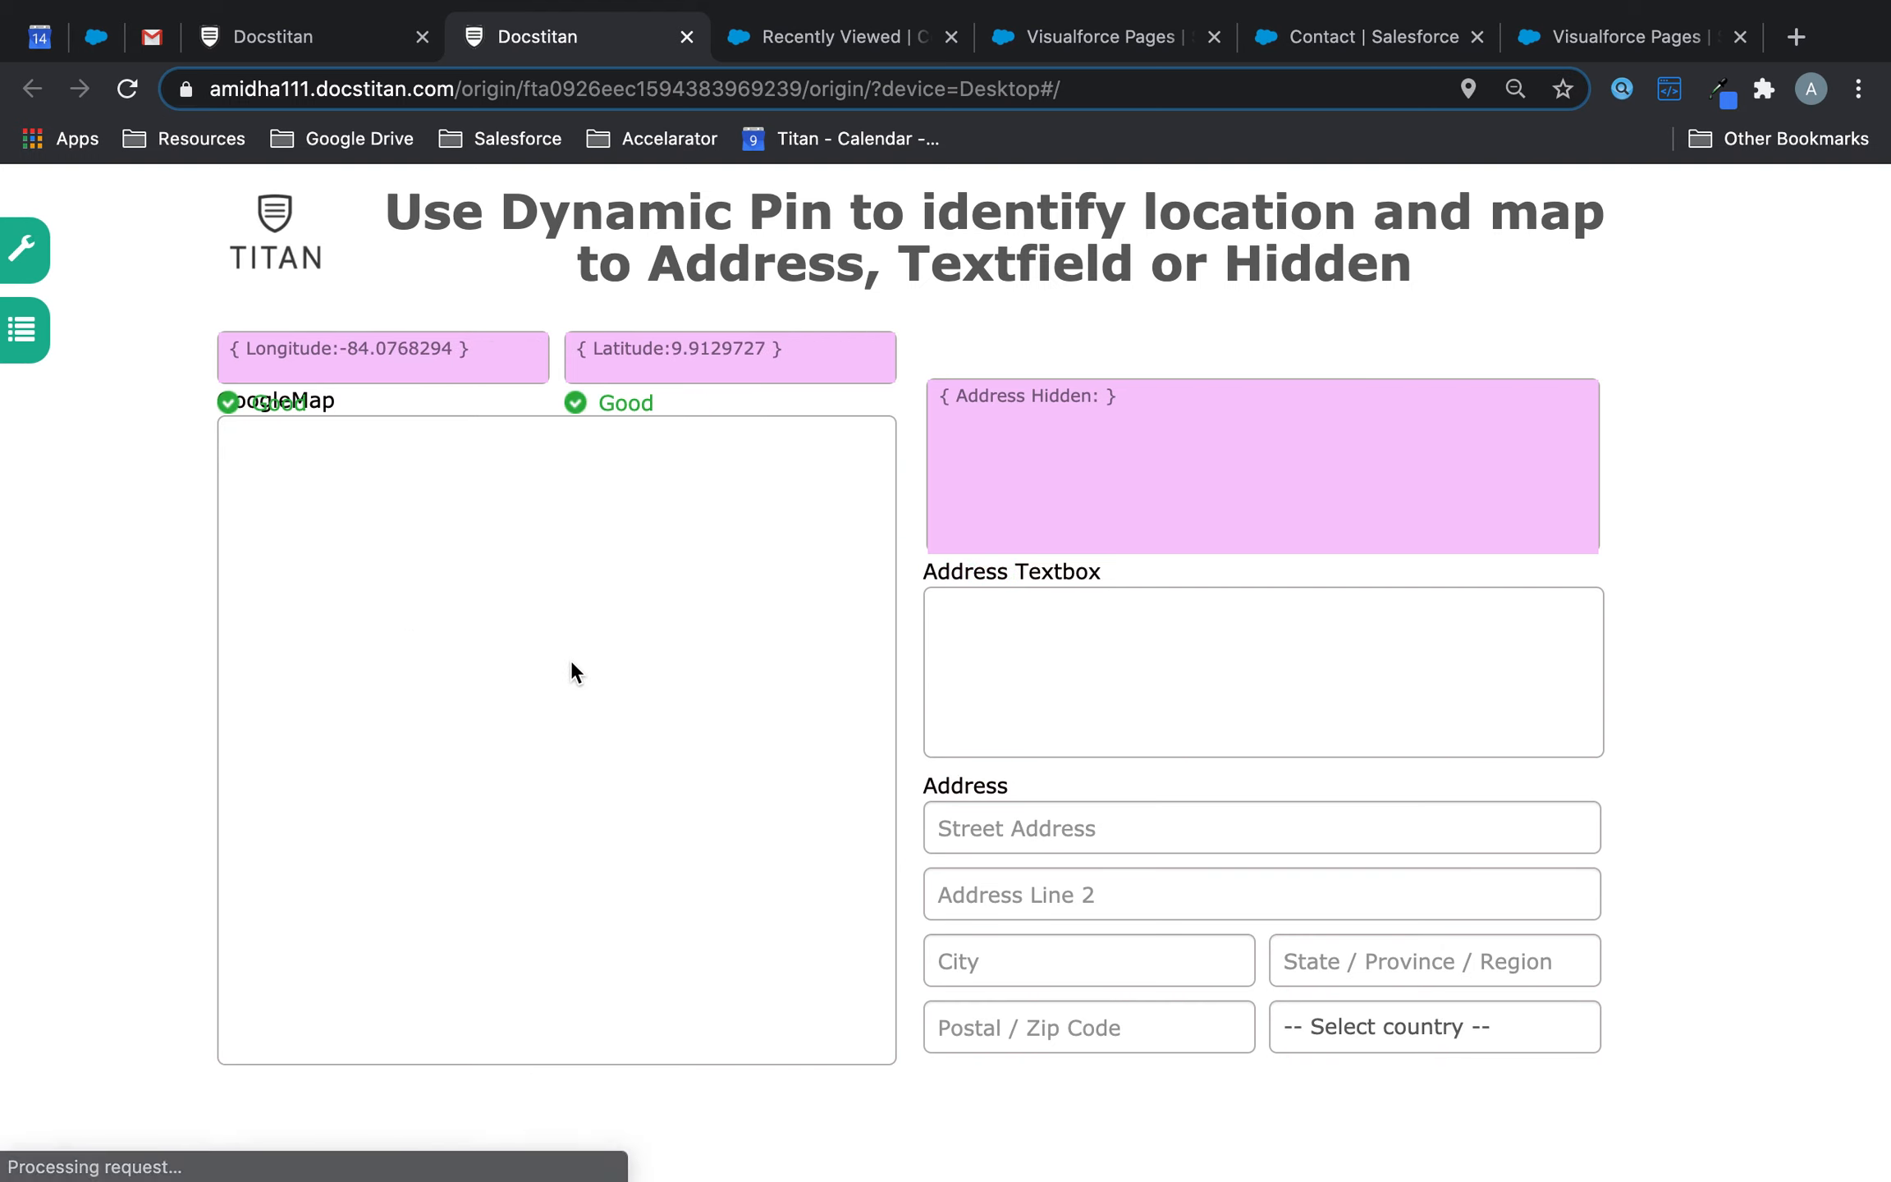
{"action": "left_click_drag", "start_coordinate": [557, 711], "coordinate": [557, 623]}
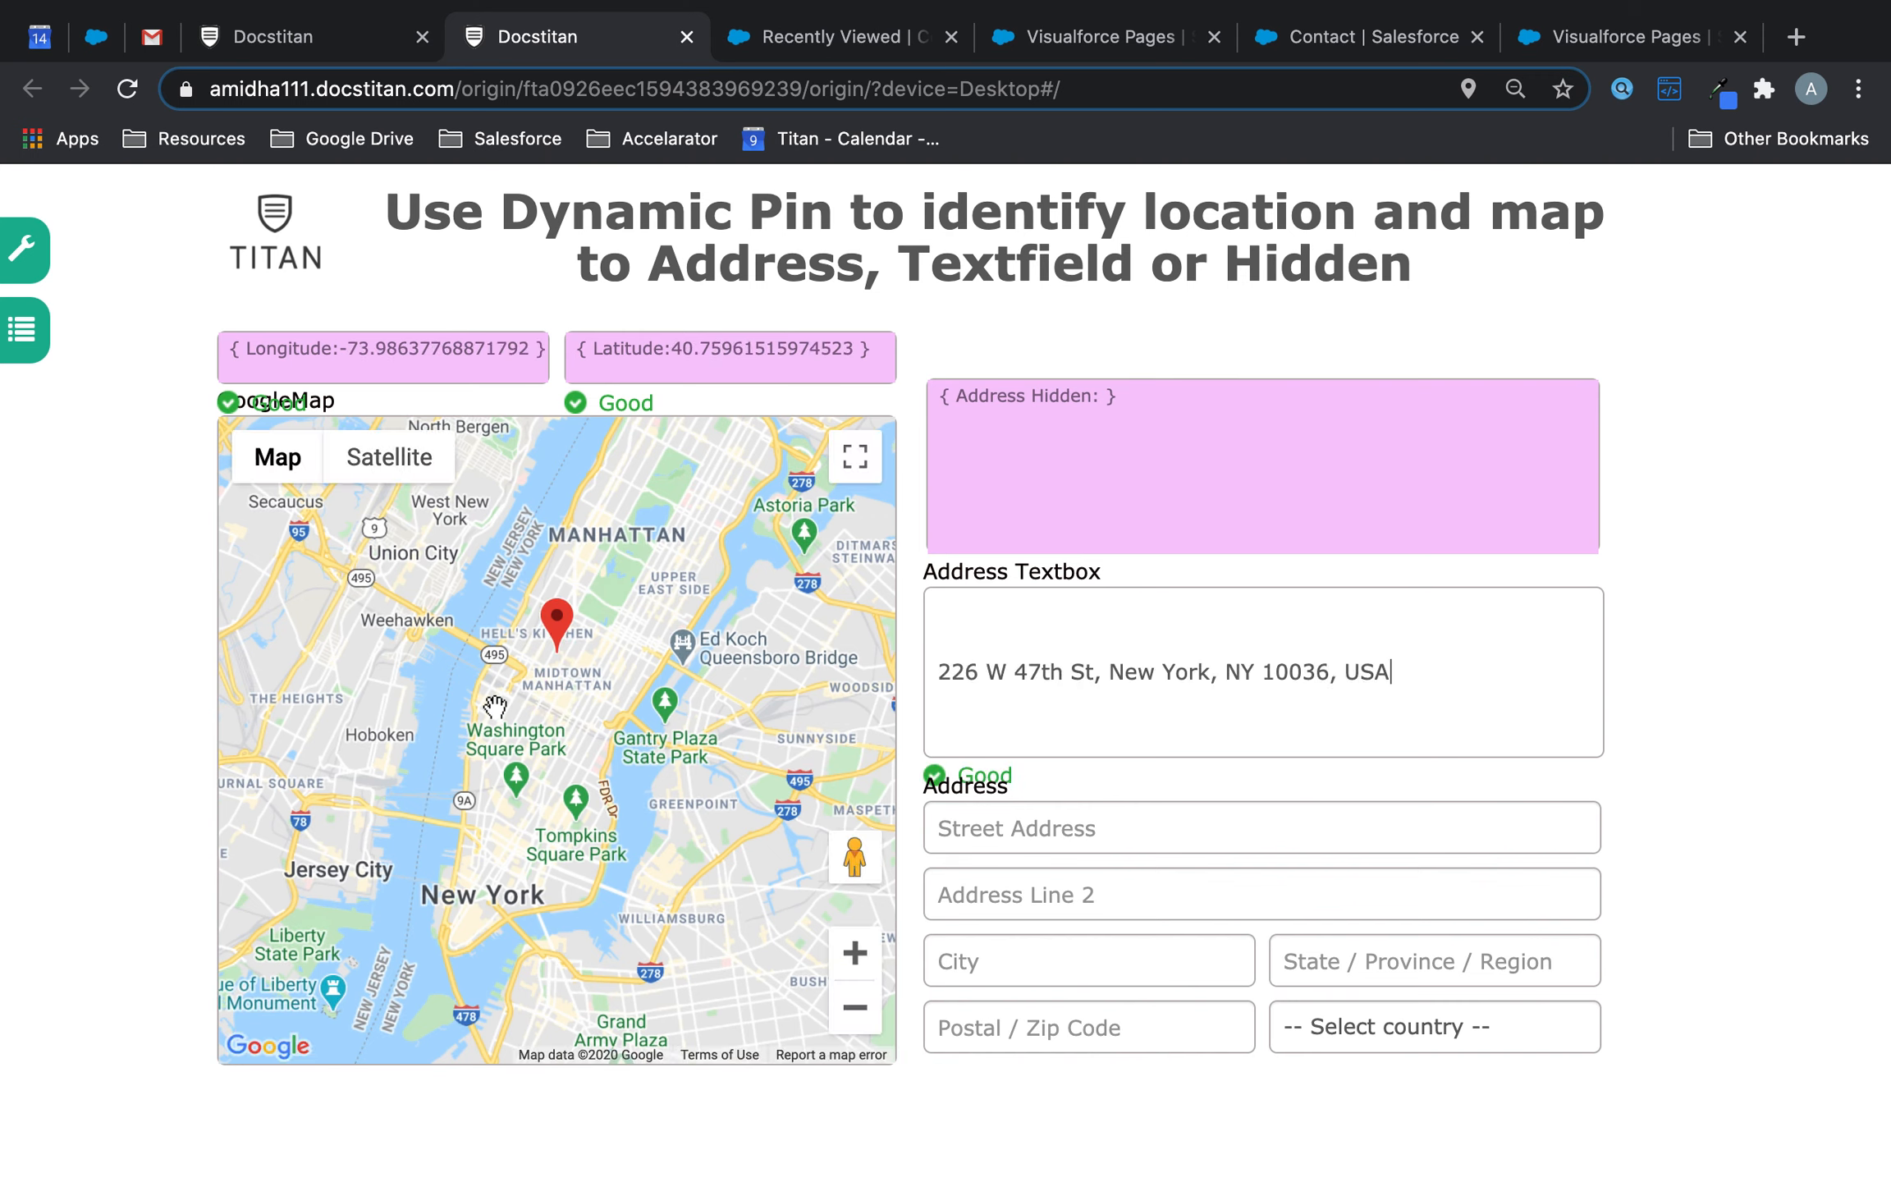
{"action": "left_click_drag", "start_coordinate": [554, 632], "coordinate": [733, 881]}
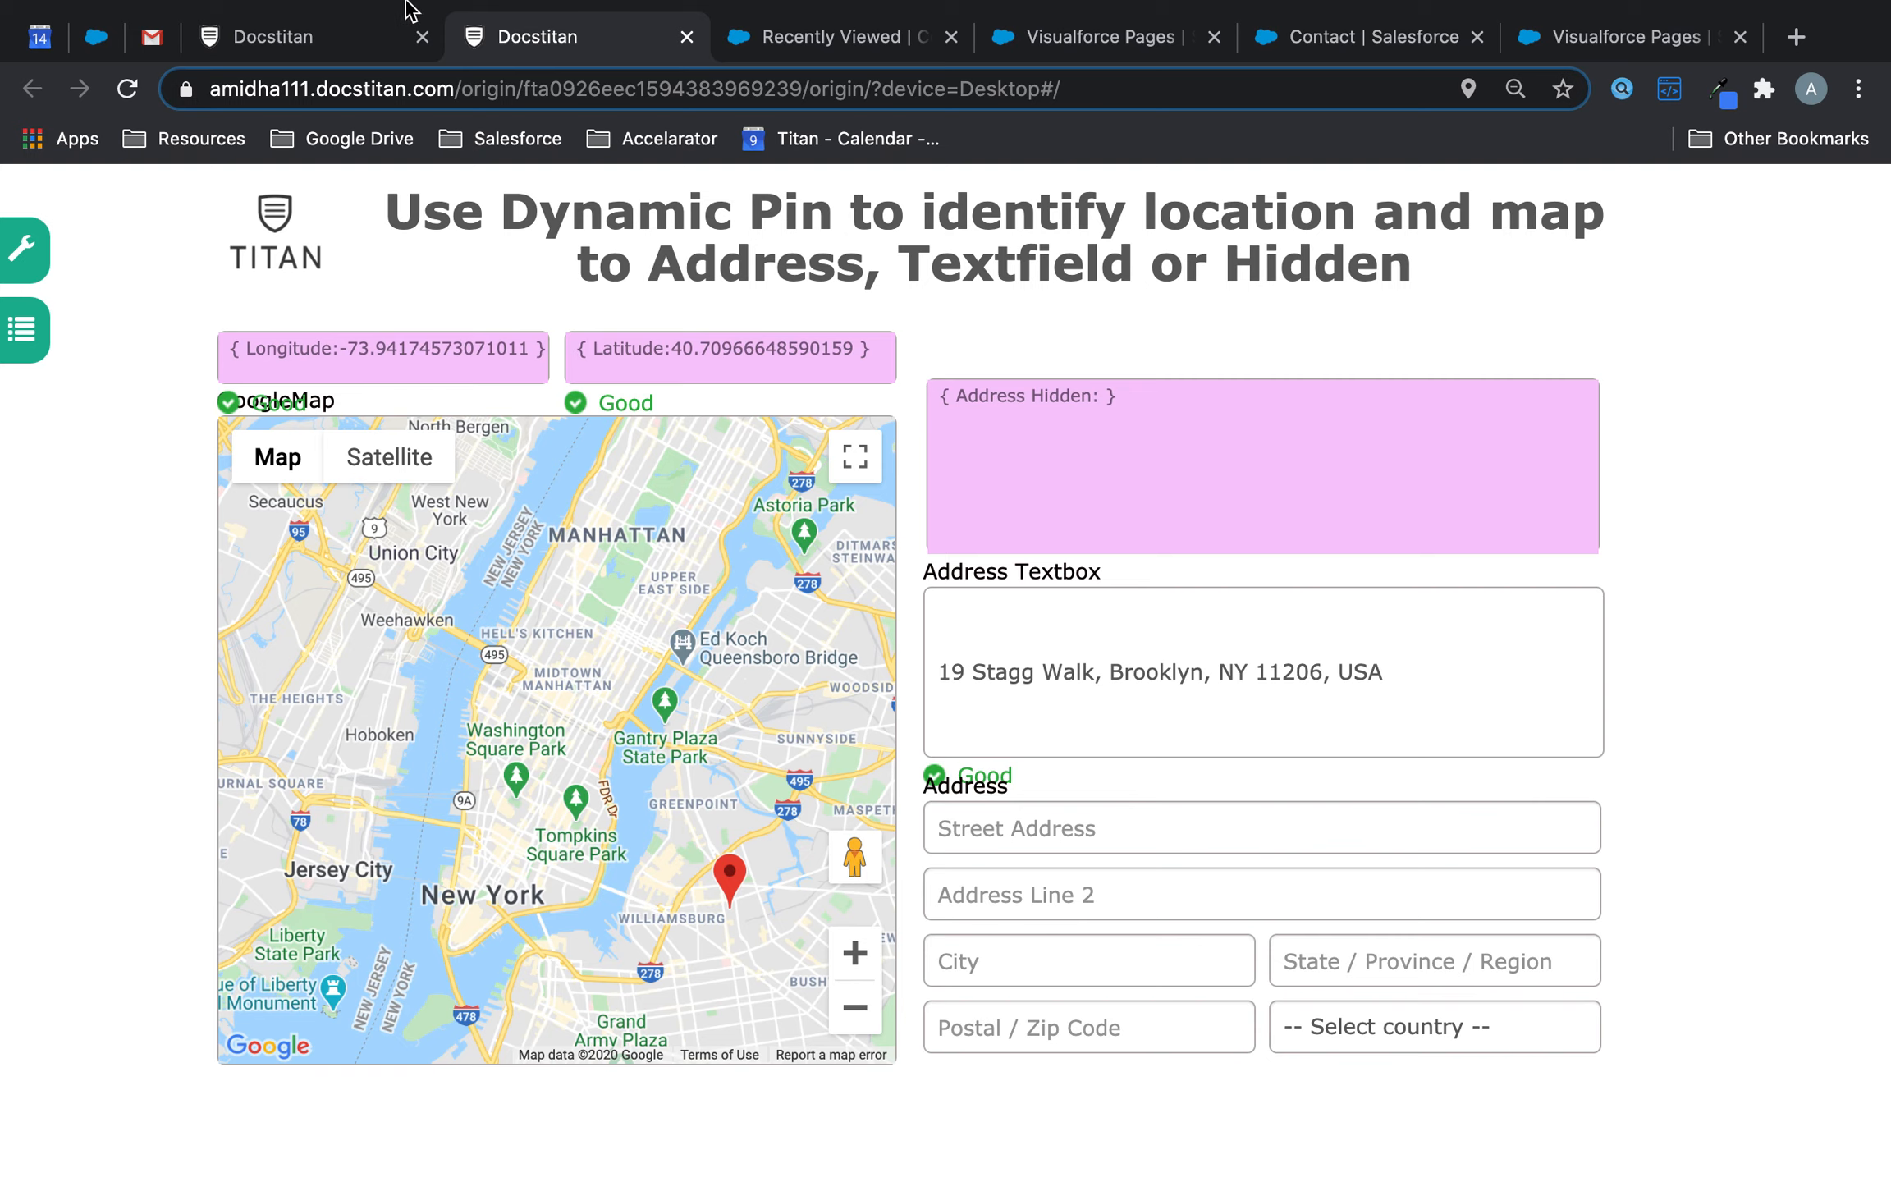
{"action": "left_click", "coordinate": [329, 33]}
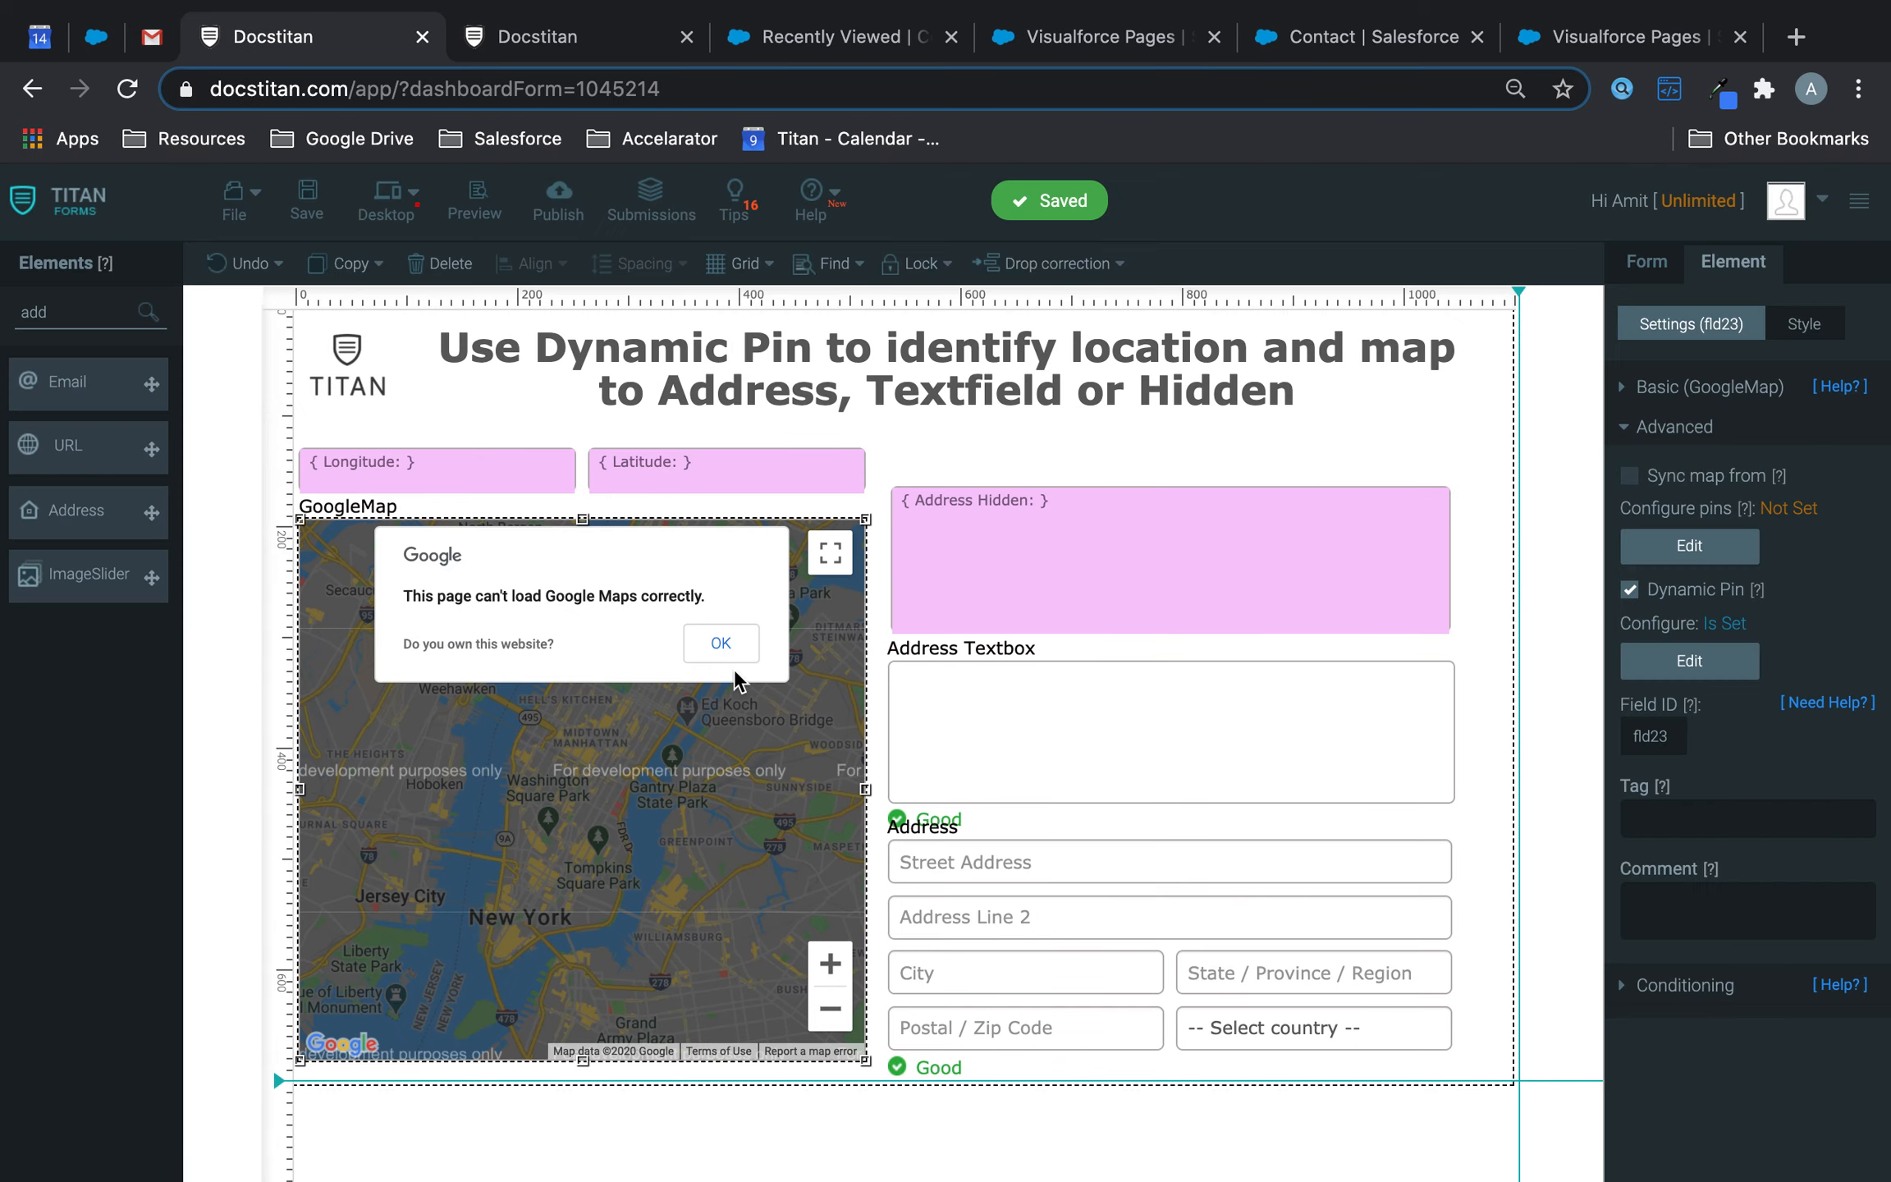
- Map the dynamic pin's address to the Address block field instead of the Address Textbox
{"action": "left_click", "coordinate": [1689, 661]}
{"action": "left_click", "coordinate": [849, 461]}
{"action": "left_click", "coordinate": [1098, 572]}
- Save the form and reload the preview with the new pin settings
{"action": "left_click", "coordinate": [306, 203]}
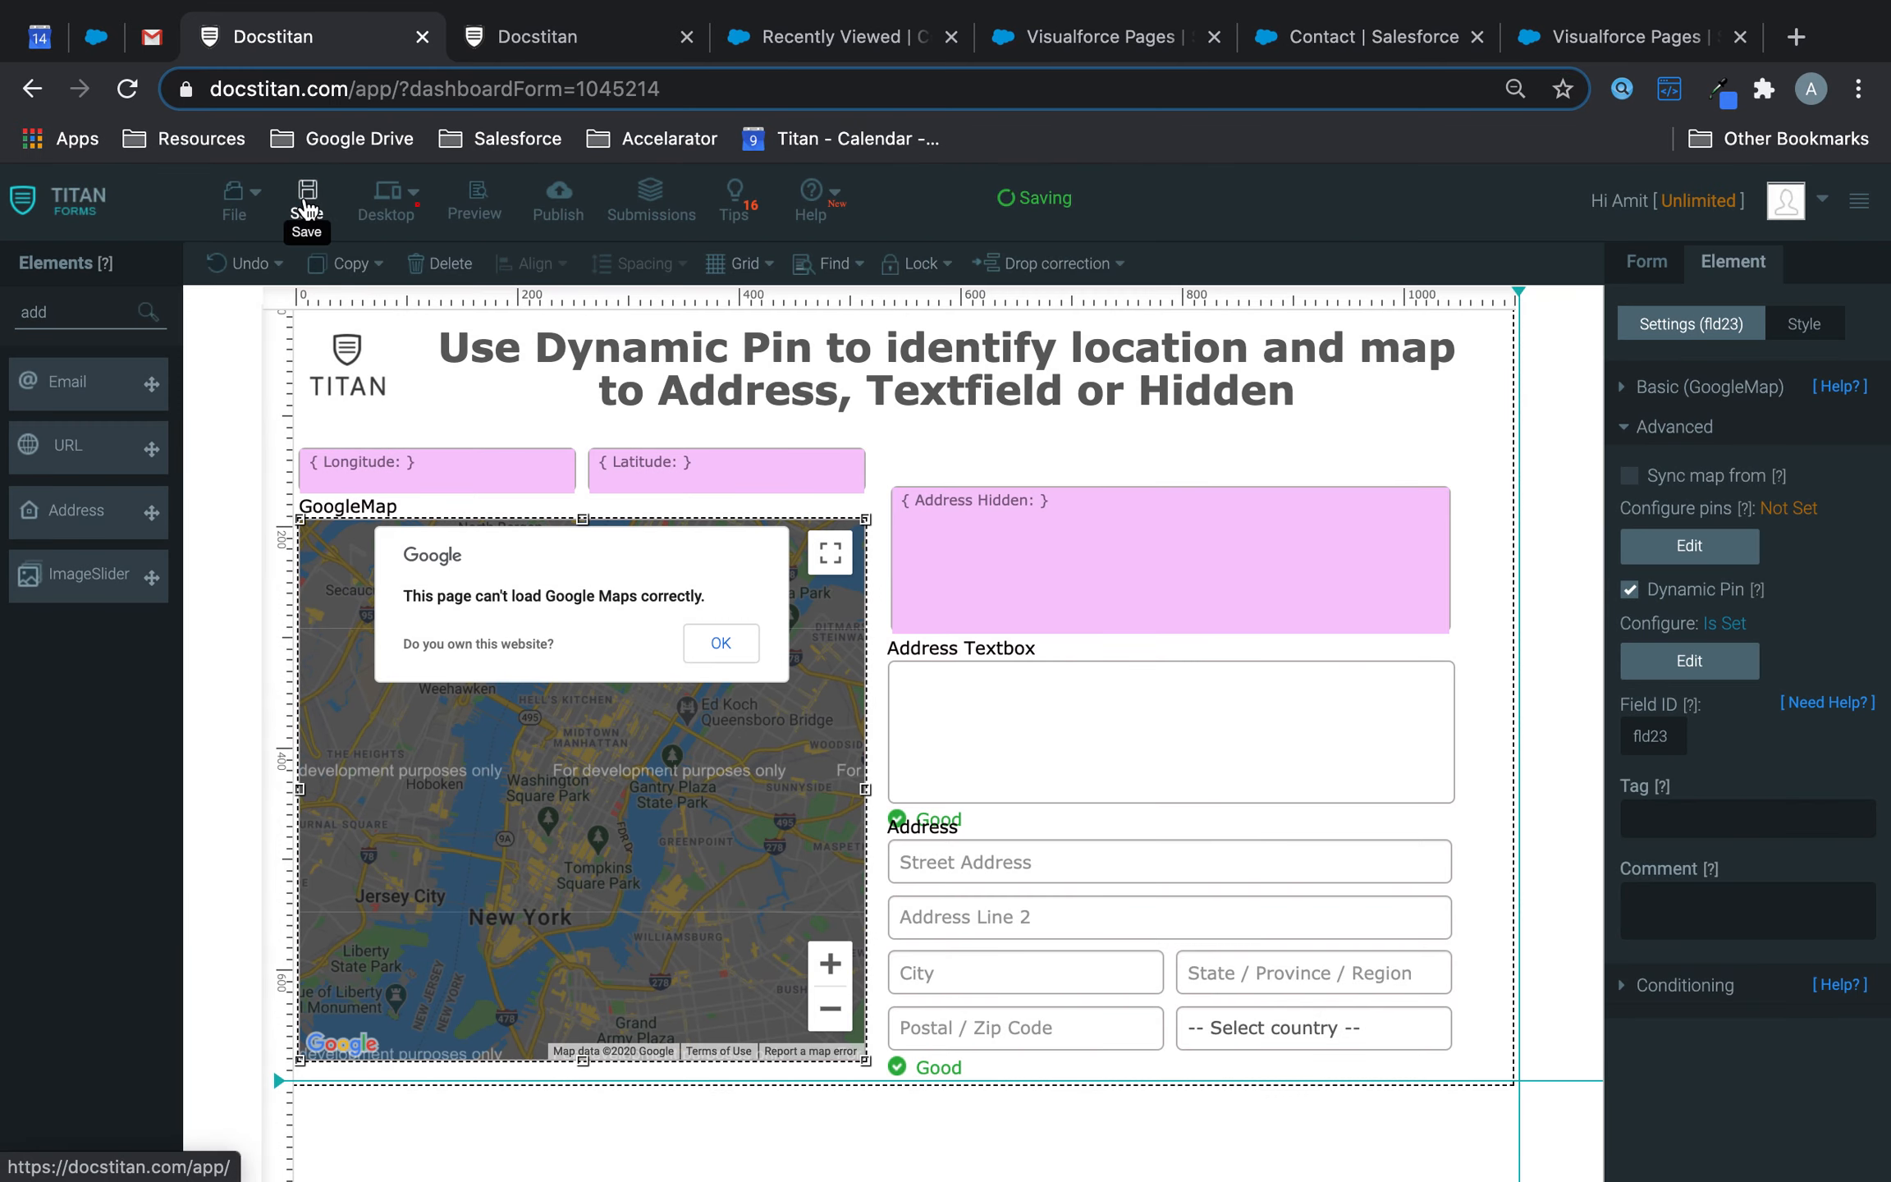
{"action": "left_click", "coordinate": [629, 38]}
{"action": "left_click", "coordinate": [127, 89]}
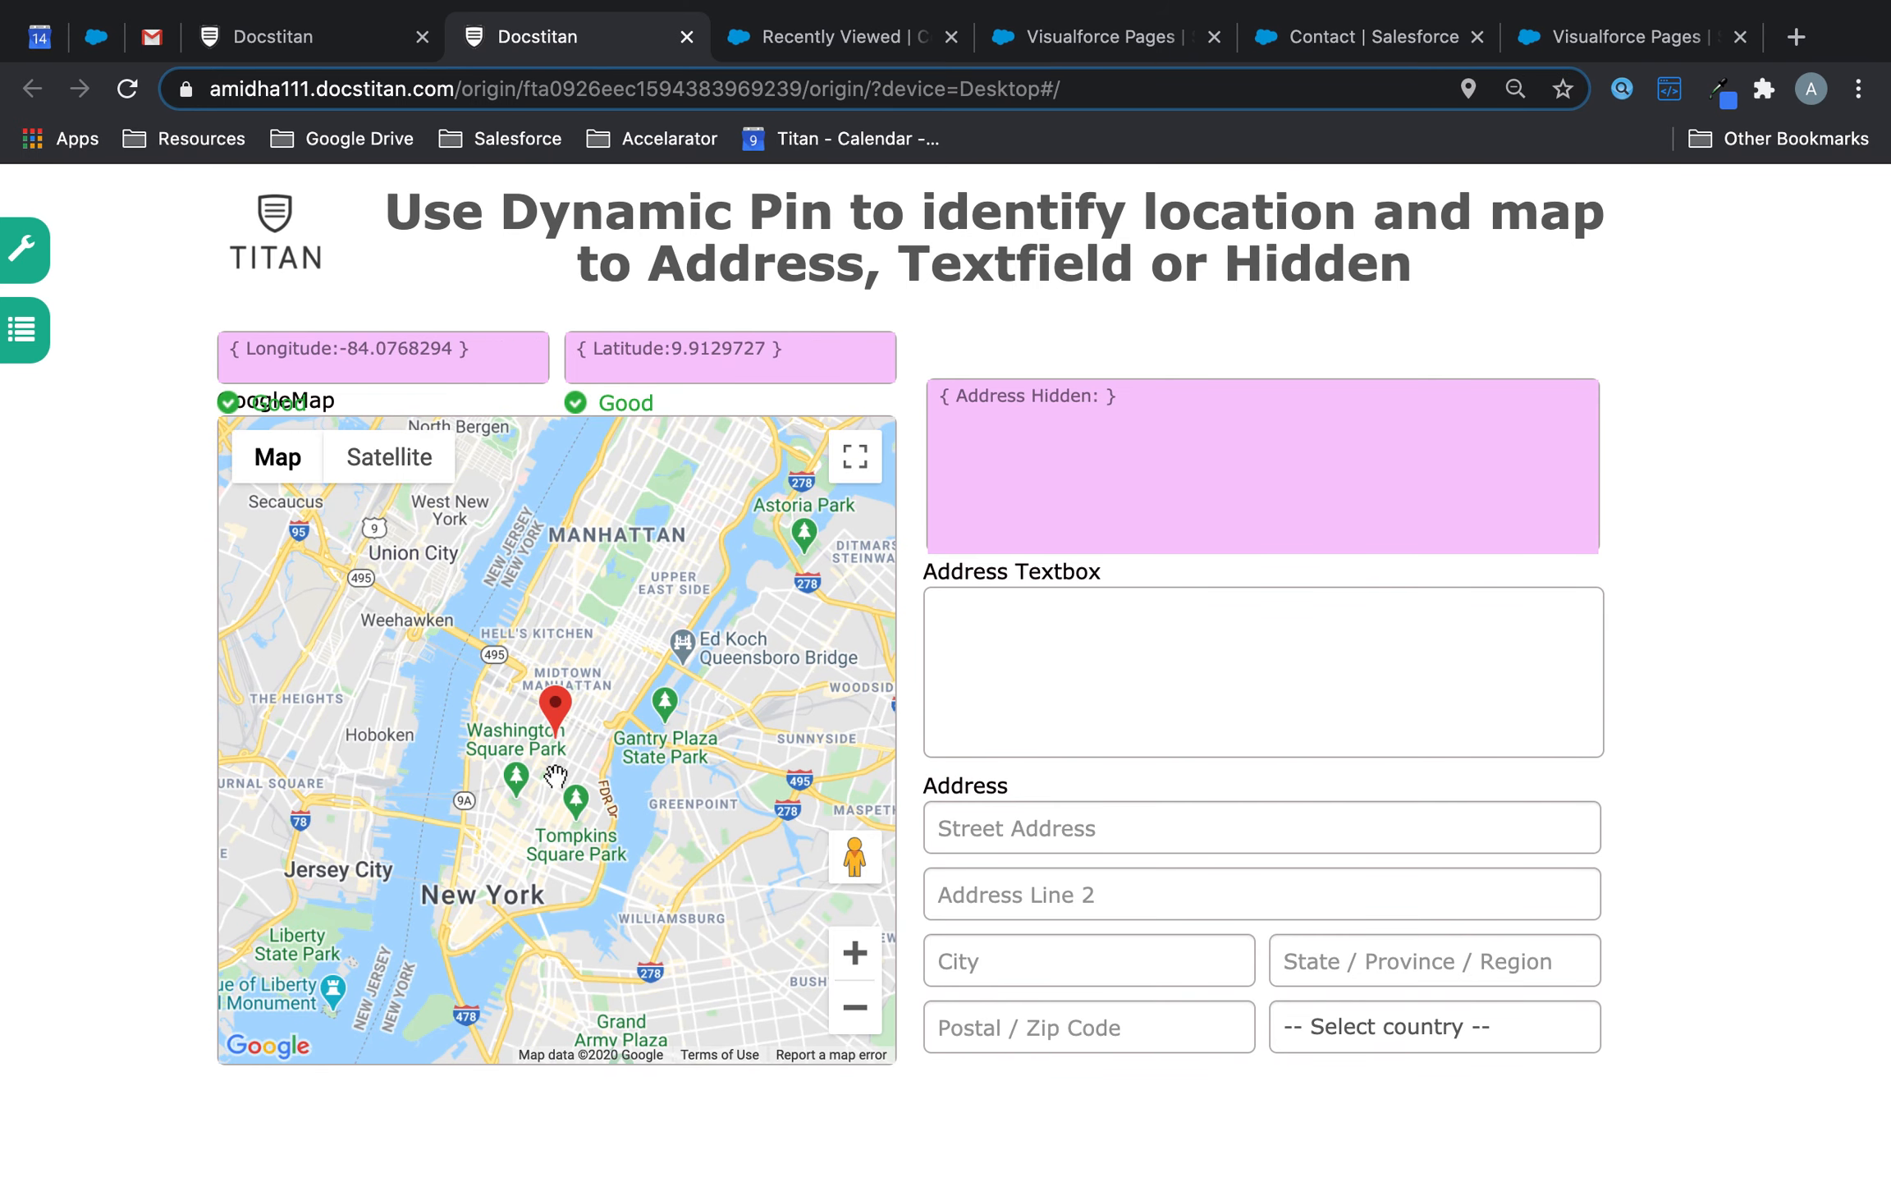
- Move the pin near Tompkins Square Park, then to Gregory Avenue, Weehawken, keeping United States as country
{"action": "left_click_drag", "start_coordinate": [544, 704], "coordinate": [544, 772]}
{"action": "left_click", "coordinate": [1154, 838]}
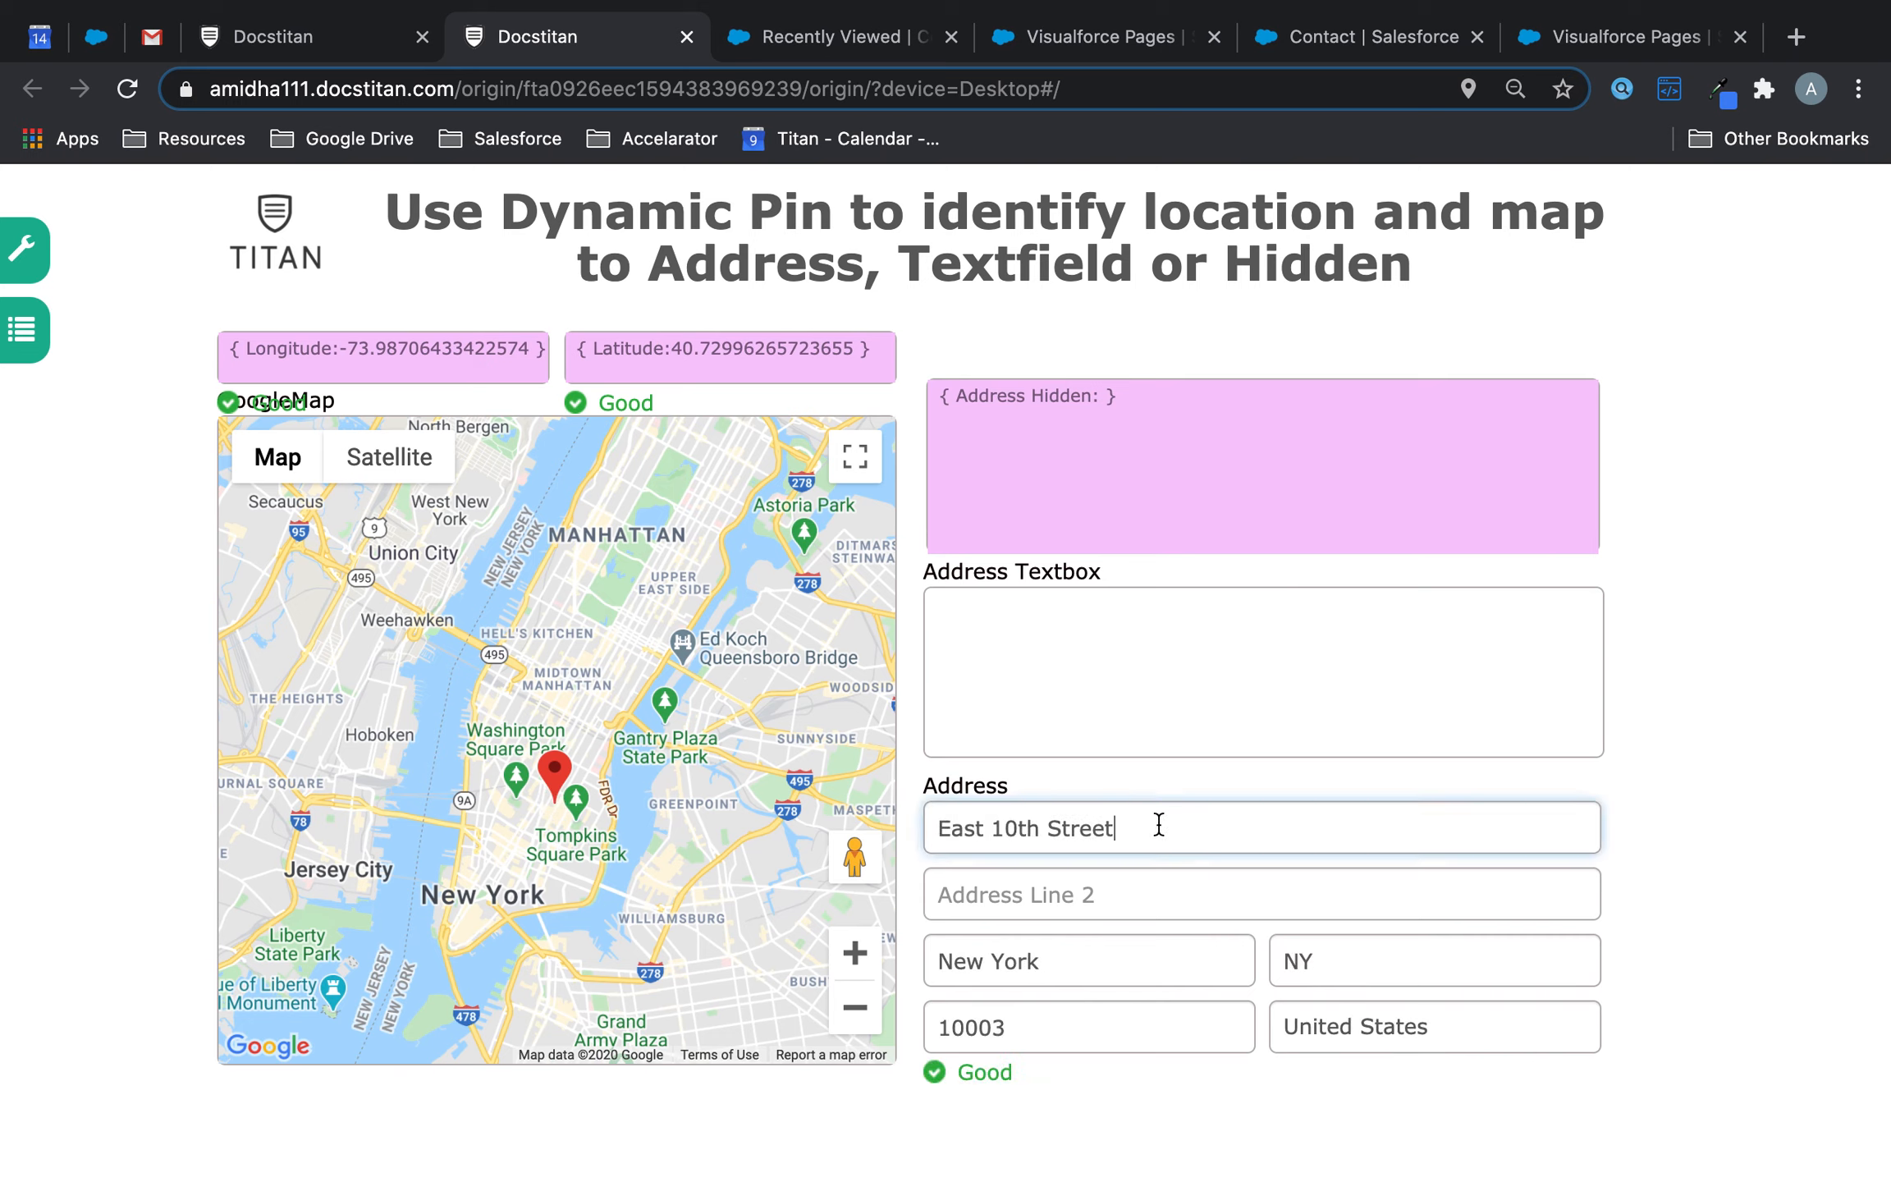
{"action": "left_click", "coordinate": [1125, 959]}
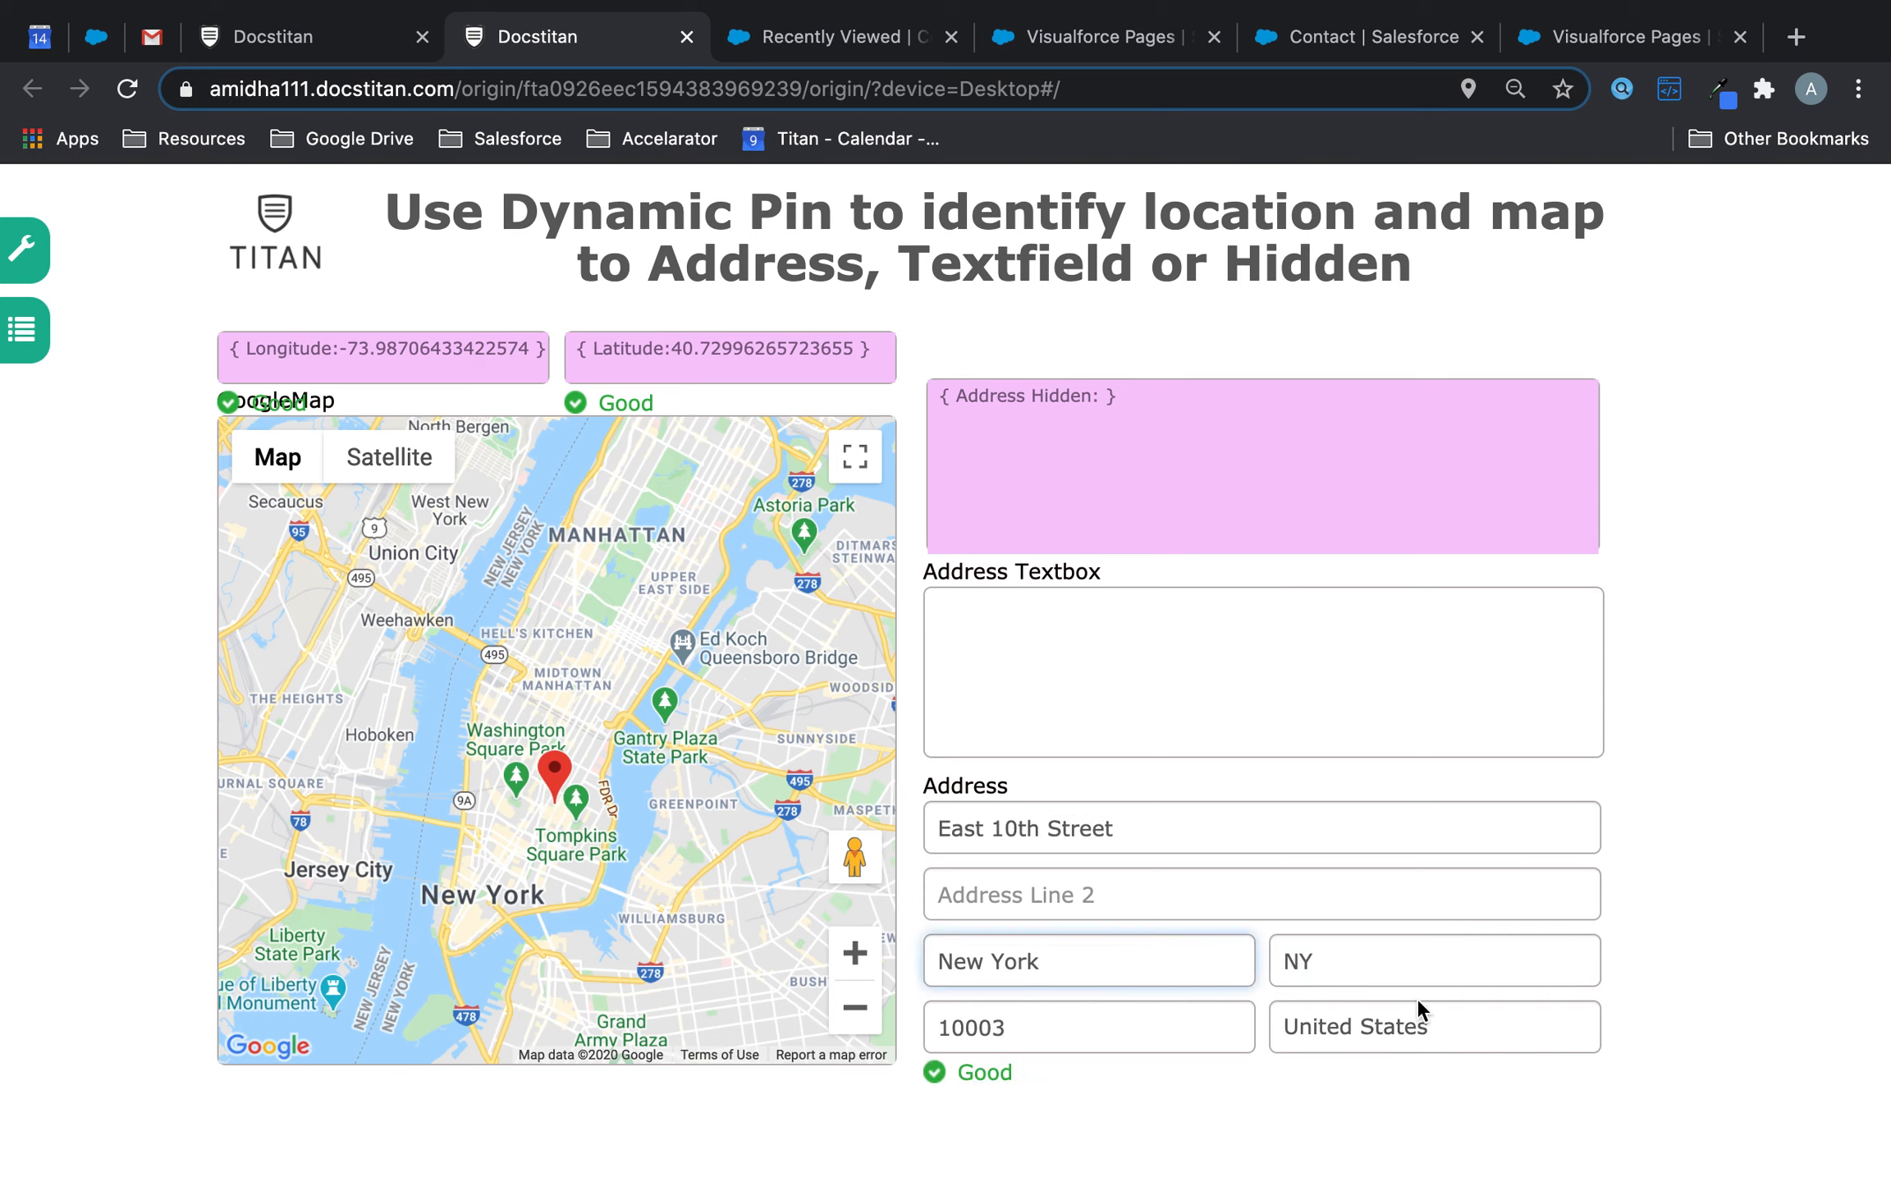
{"action": "left_click", "coordinate": [1417, 1030]}
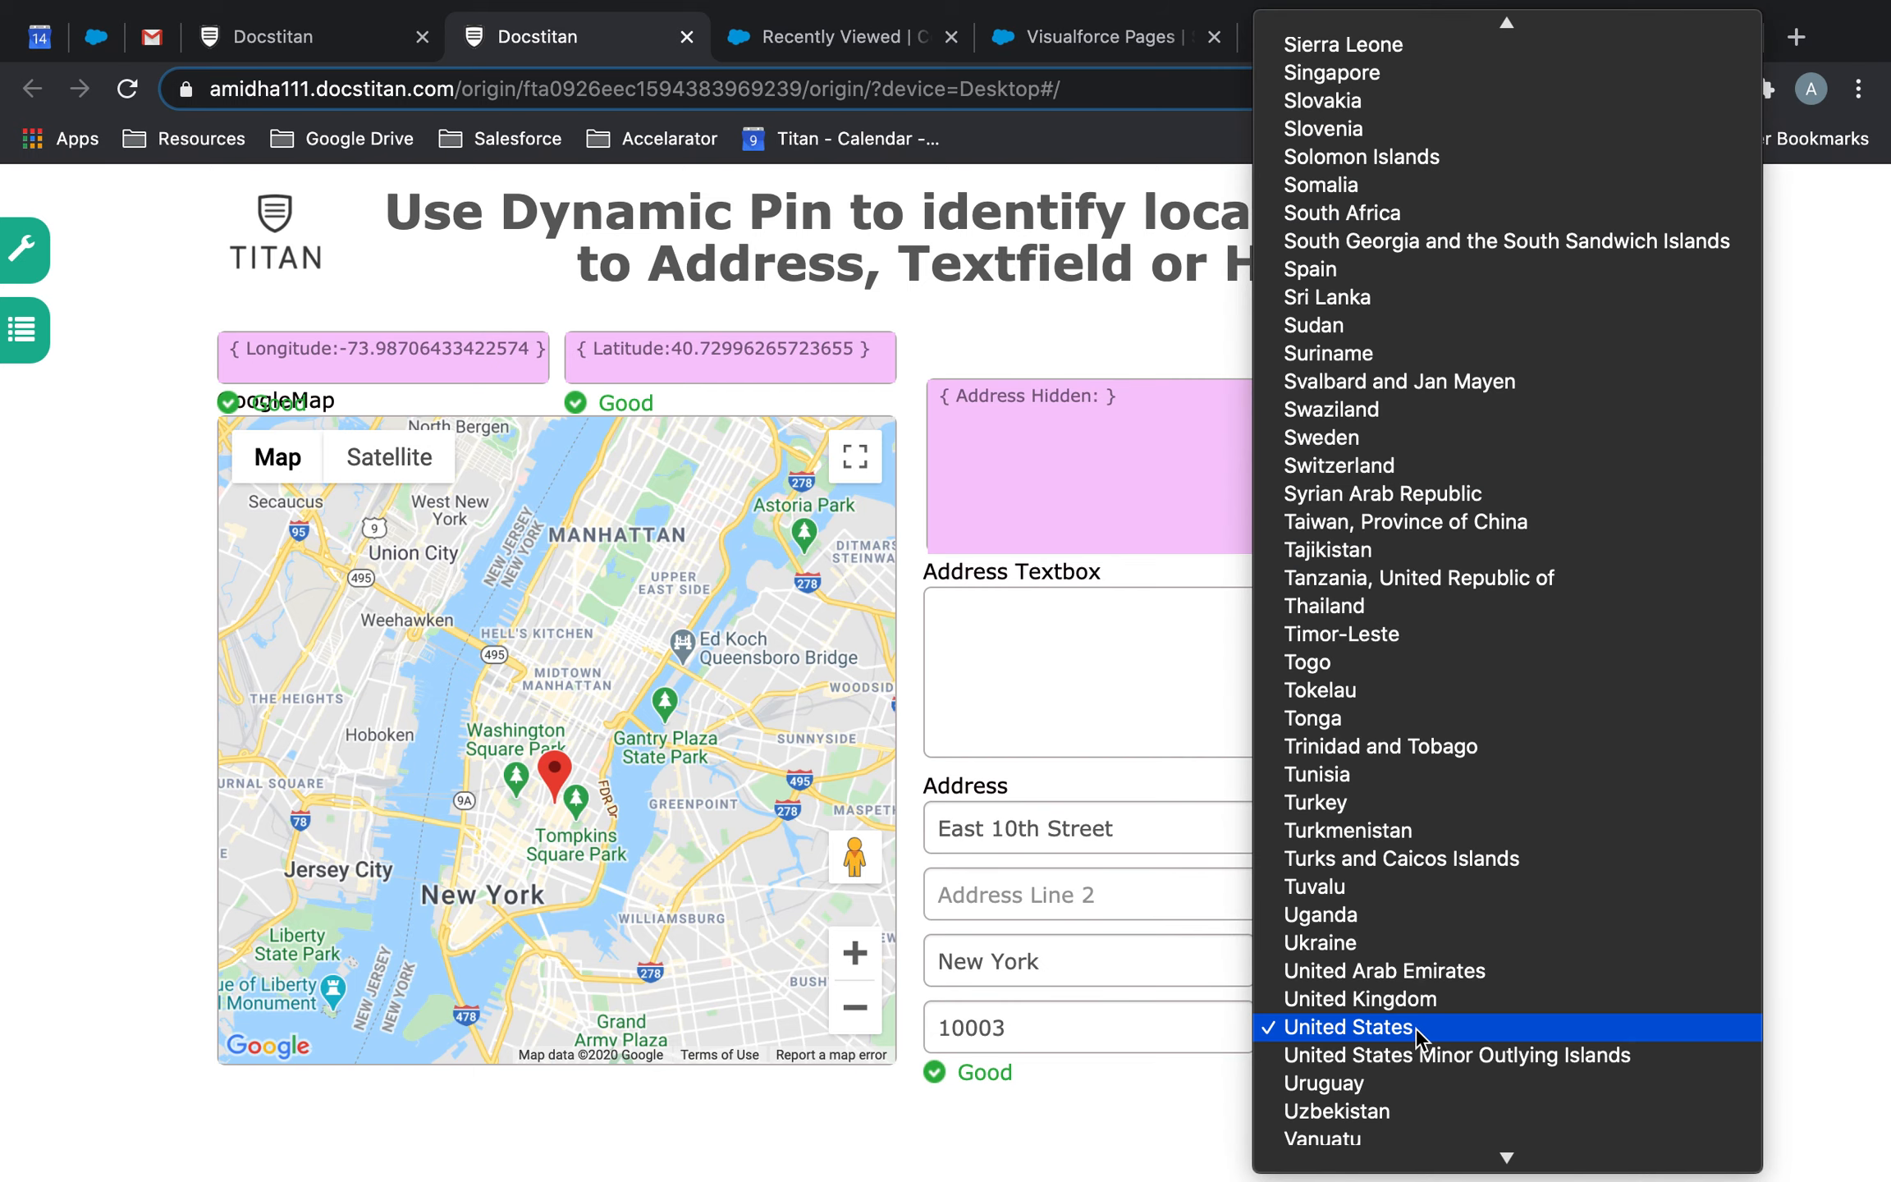
{"action": "left_click", "coordinate": [1167, 1090]}
{"action": "left_click_drag", "start_coordinate": [576, 770], "coordinate": [412, 573]}
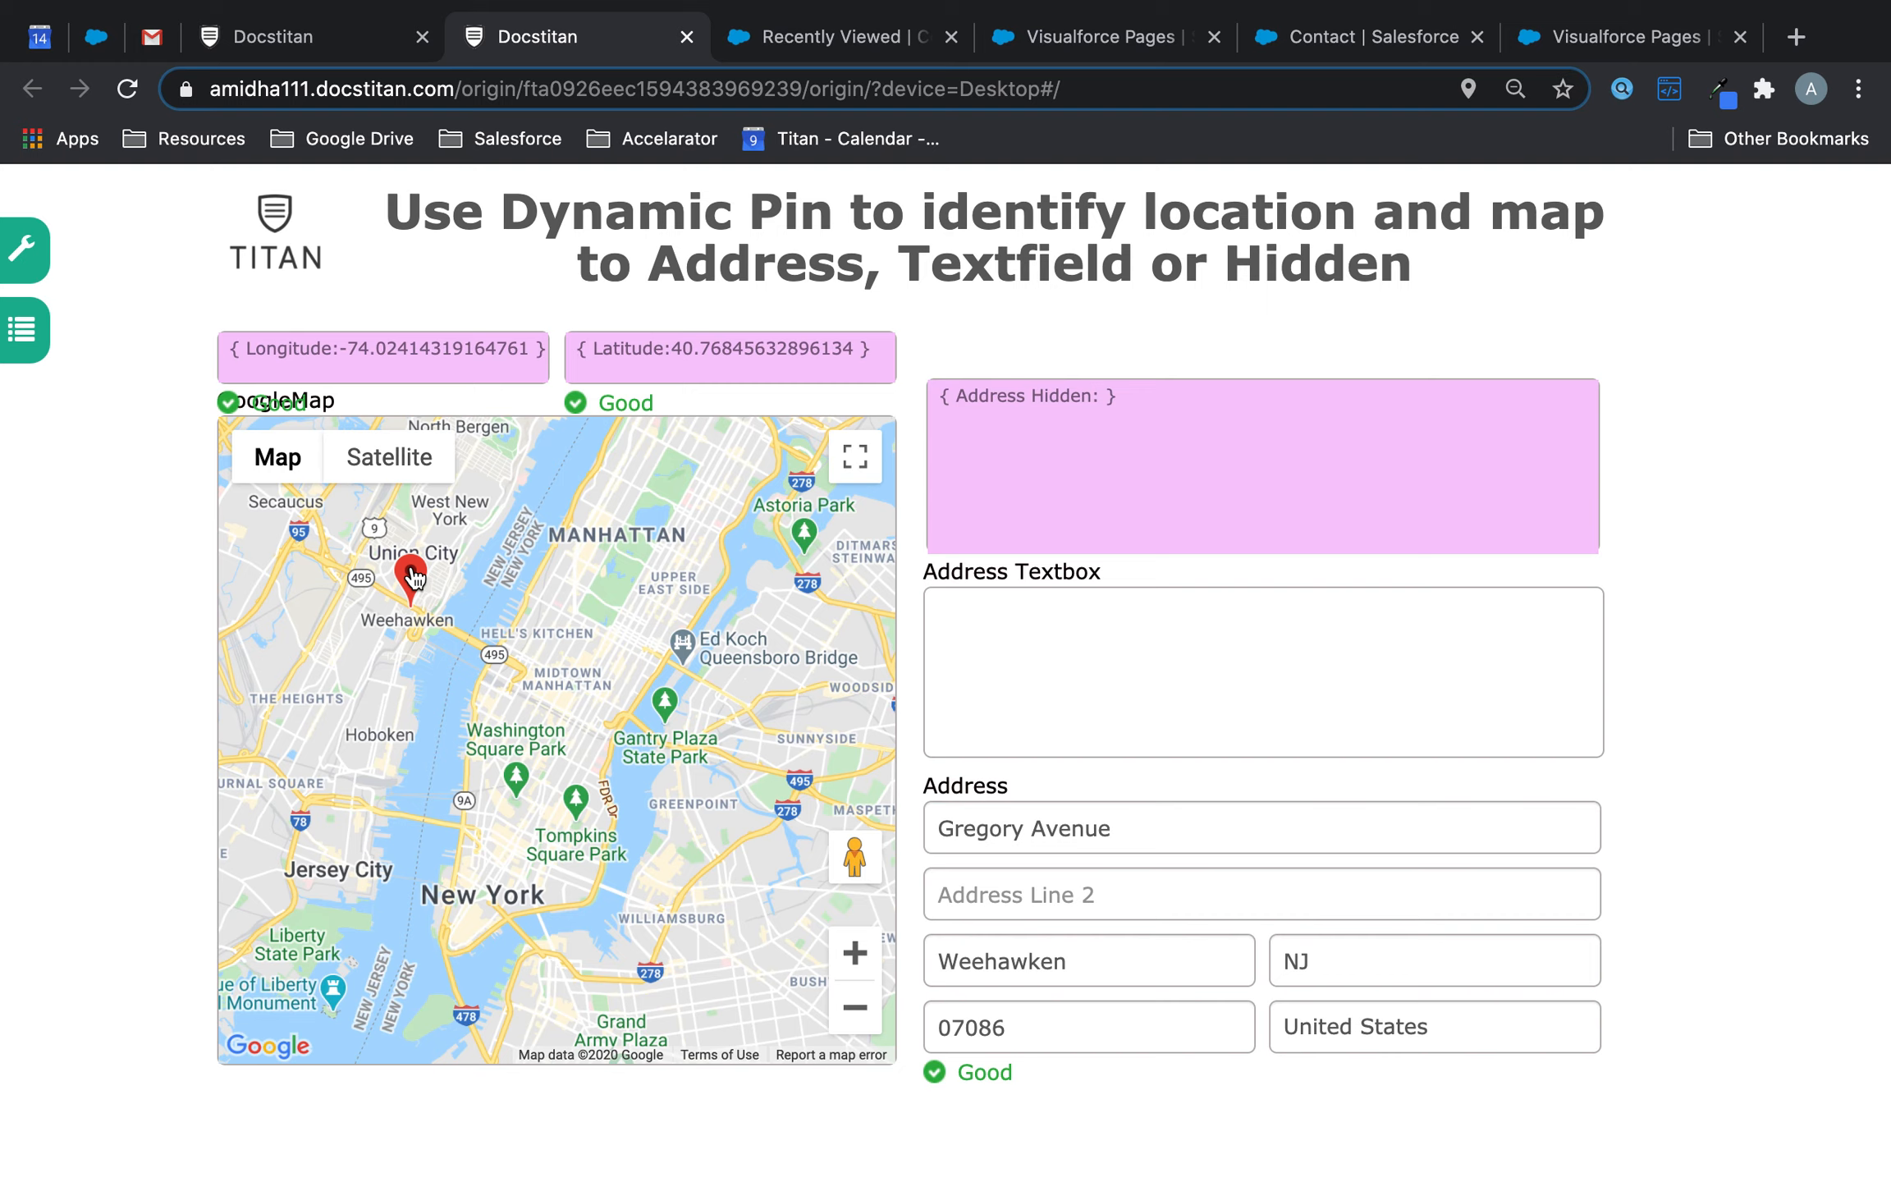